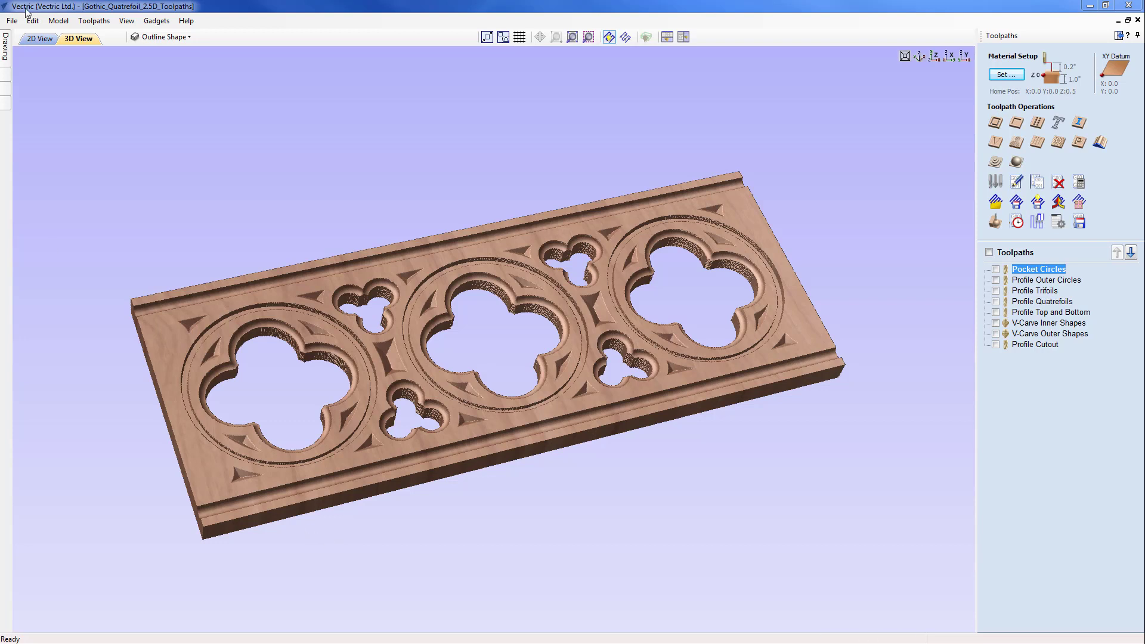
# - Close the current file and open Gothic_Quatrefoil_Vector_Drawing.crv
pyautogui.click(12, 21)
pyautogui.click(31, 59)
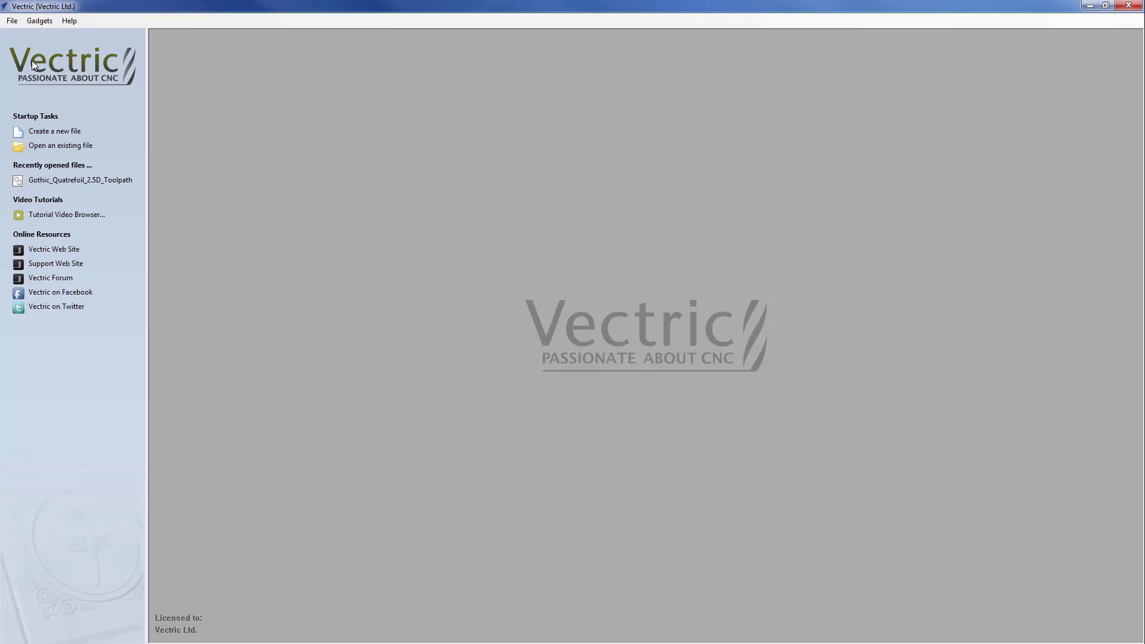
pyautogui.click(51, 146)
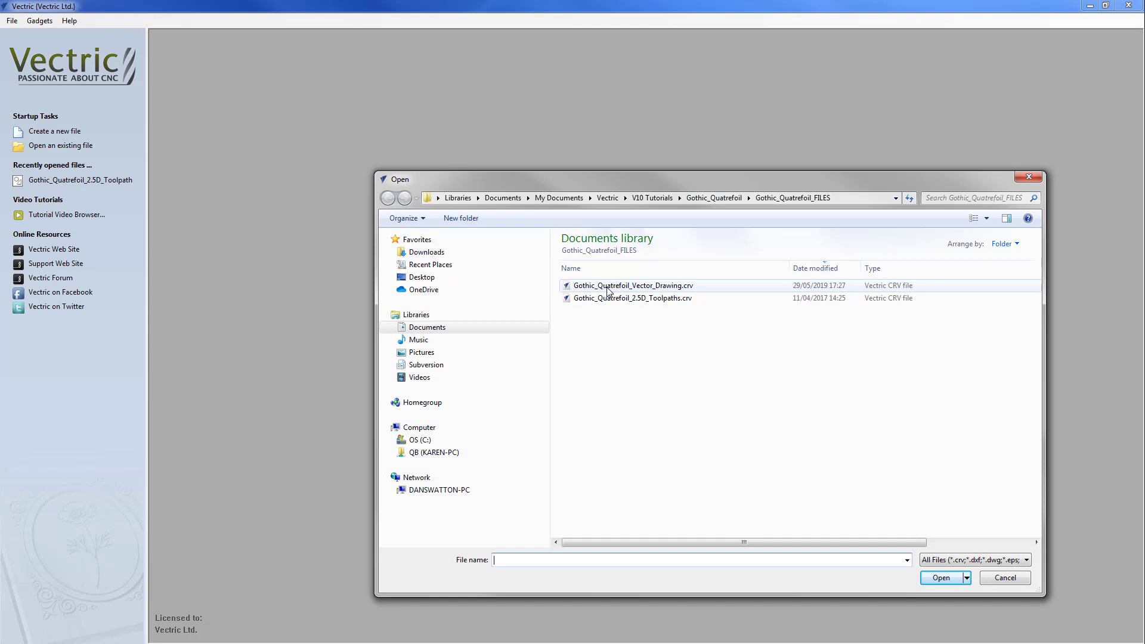
pyautogui.click(677, 287)
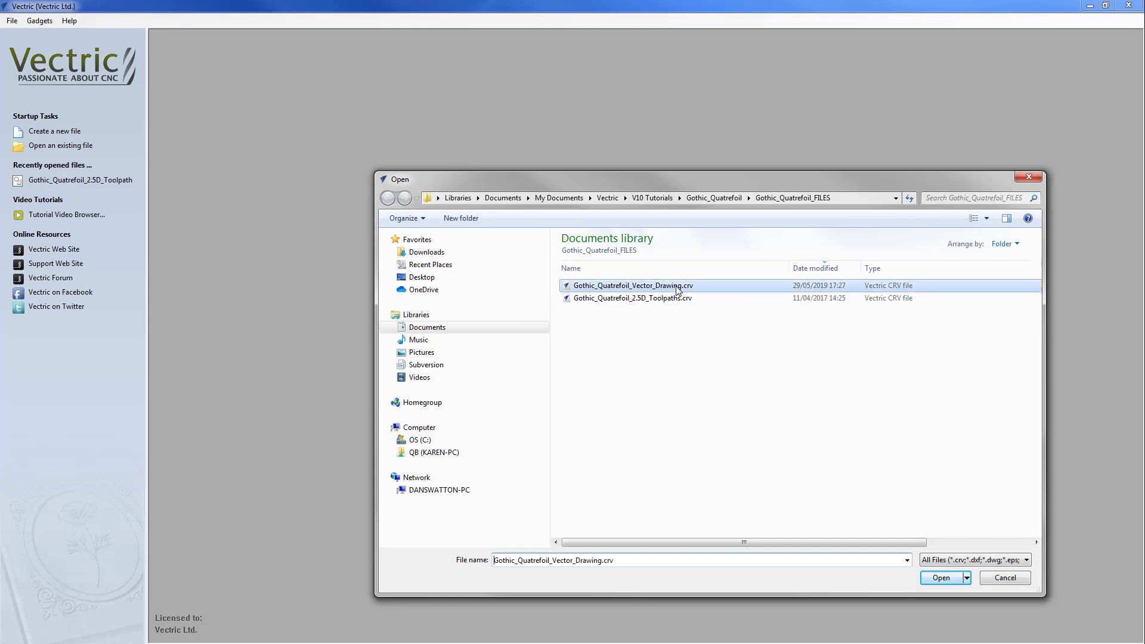
pyautogui.click(949, 575)
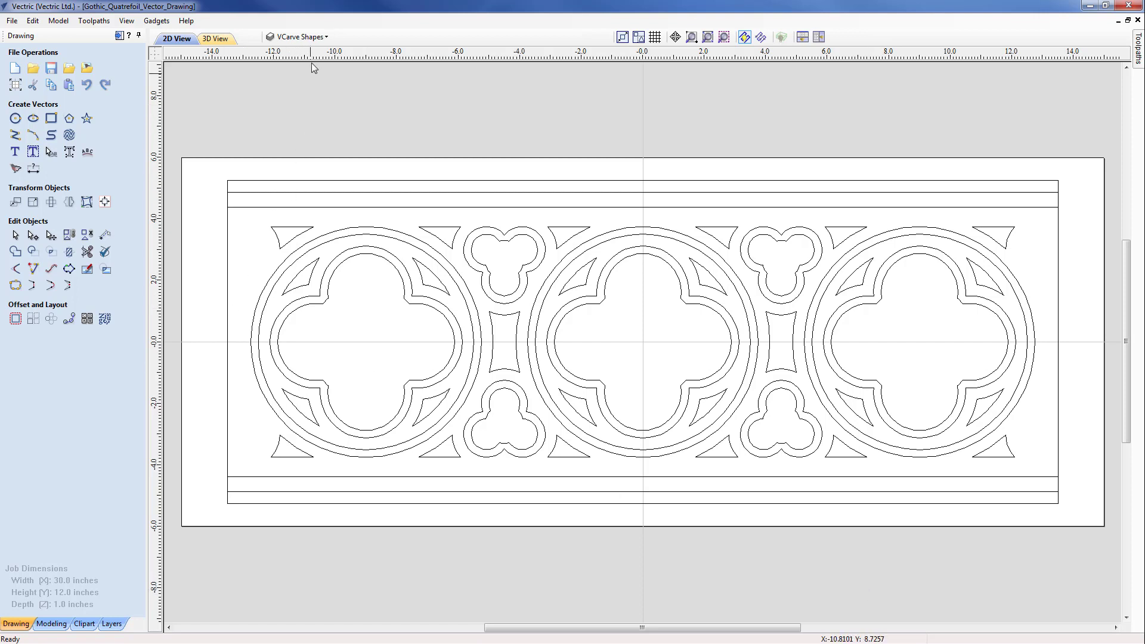
# - Hide all four drawing layers and show them again one at a time to examine the vectors on each
pyautogui.click(326, 37)
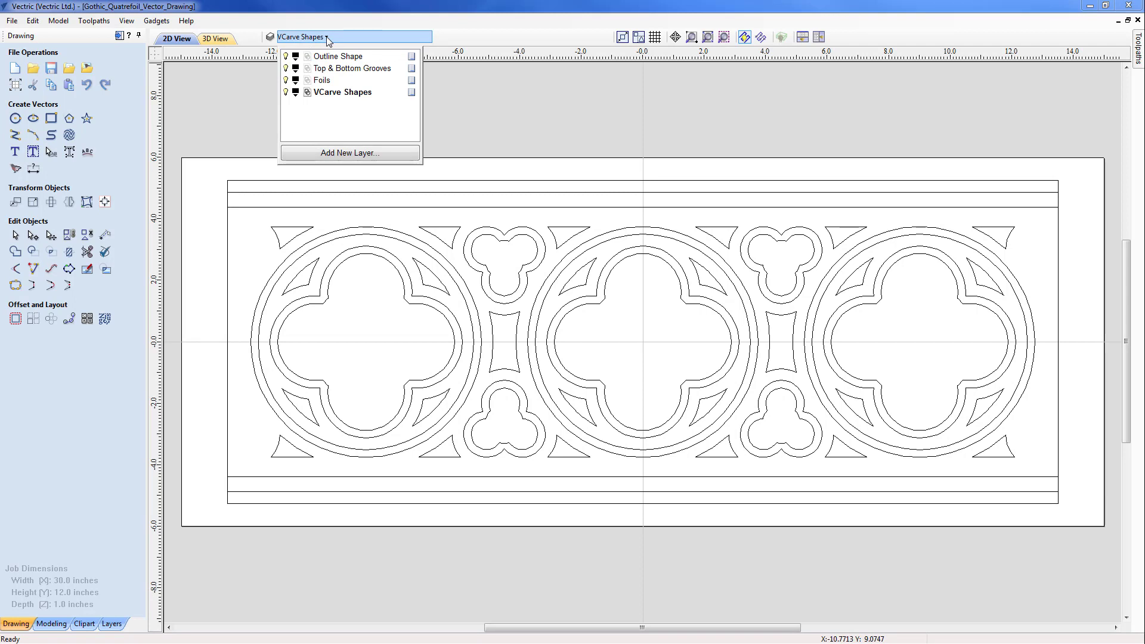
pyautogui.click(287, 92)
pyautogui.click(287, 80)
pyautogui.click(287, 68)
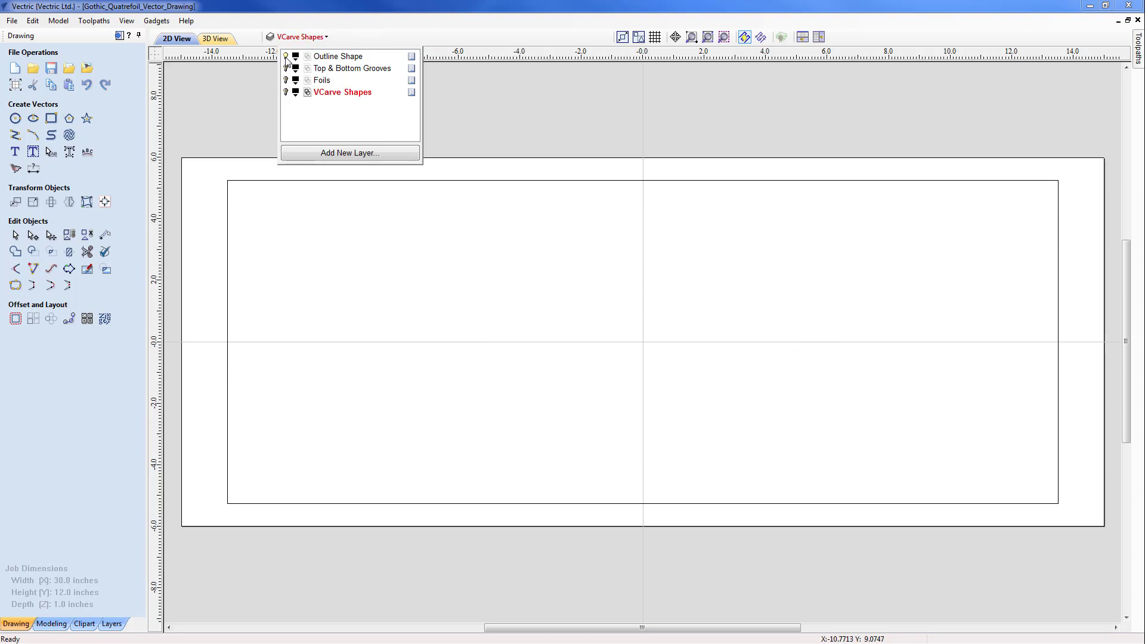
pyautogui.click(287, 56)
pyautogui.click(286, 57)
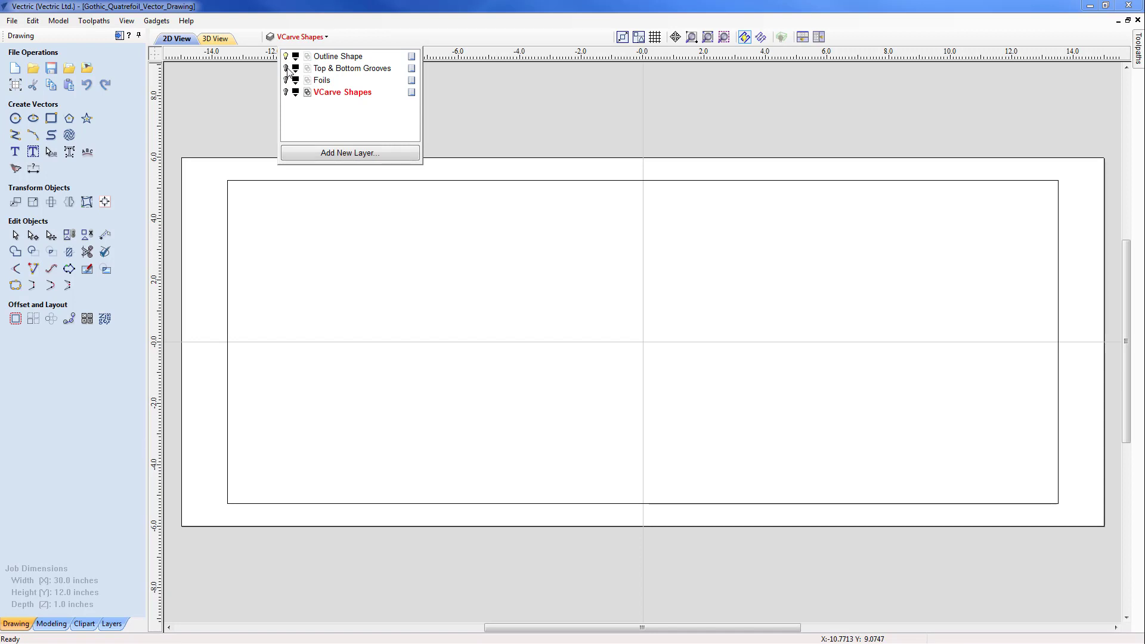
pyautogui.click(286, 68)
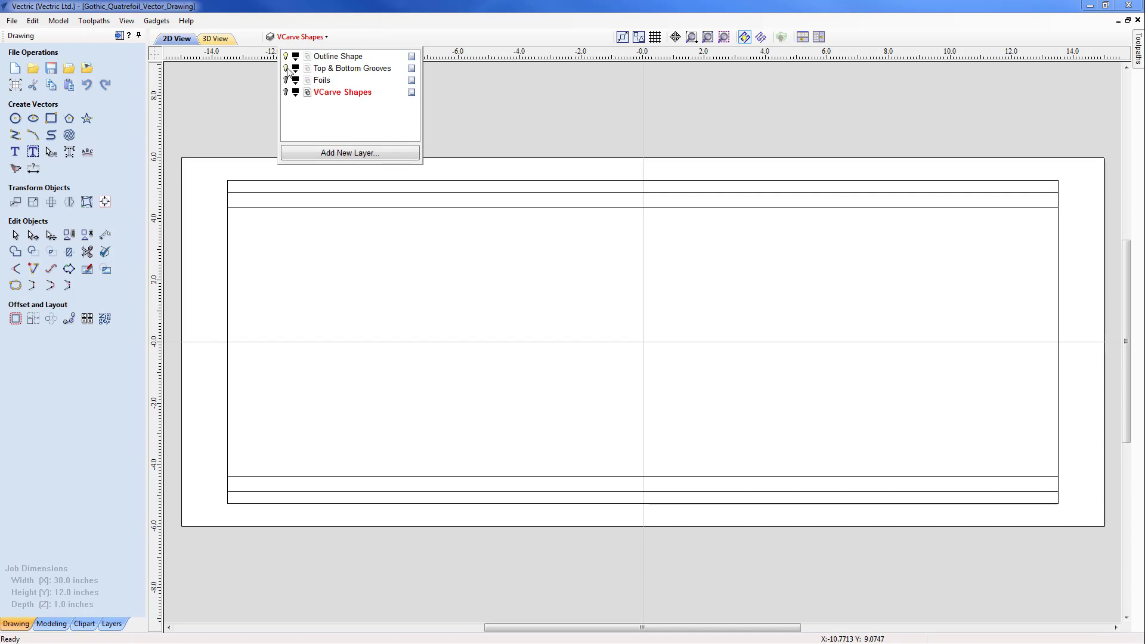
pyautogui.click(287, 80)
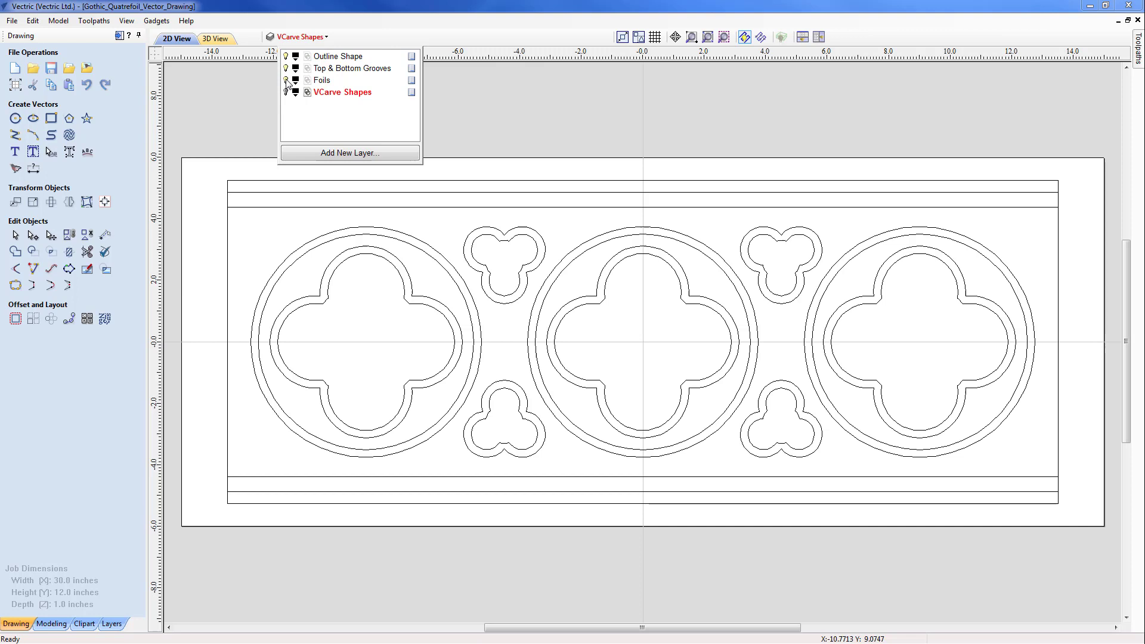
pyautogui.click(287, 92)
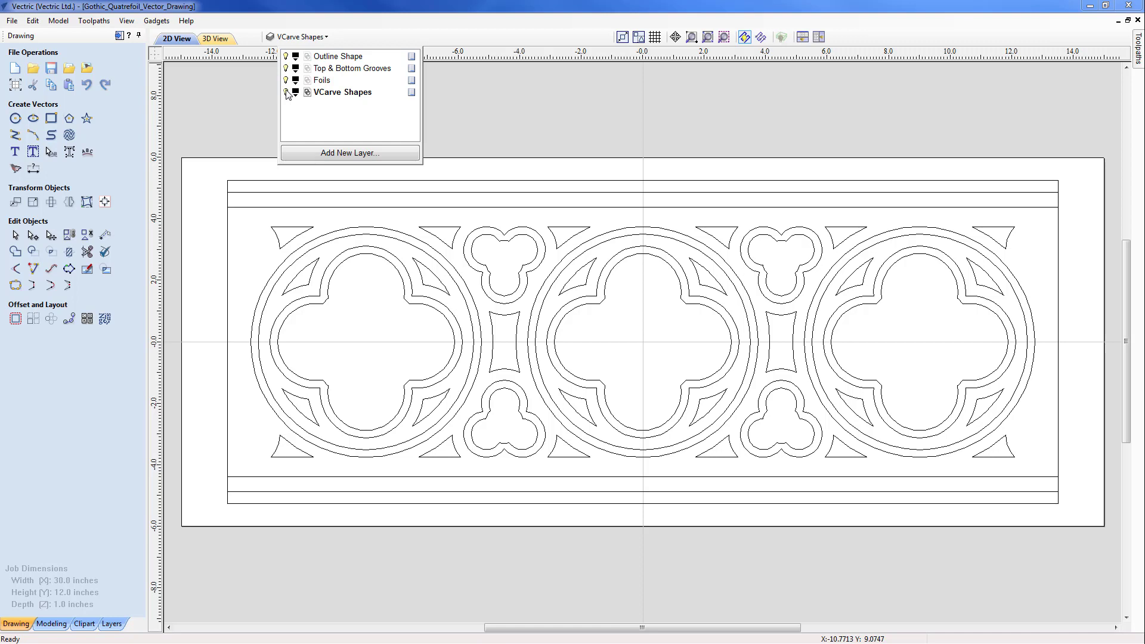
# - Hide the VCarve Shapes, Top & Bottom Grooves and Outline Shape layers and make Foils the active layer
pyautogui.click(286, 93)
pyautogui.click(286, 69)
pyautogui.click(286, 57)
pyautogui.click(325, 85)
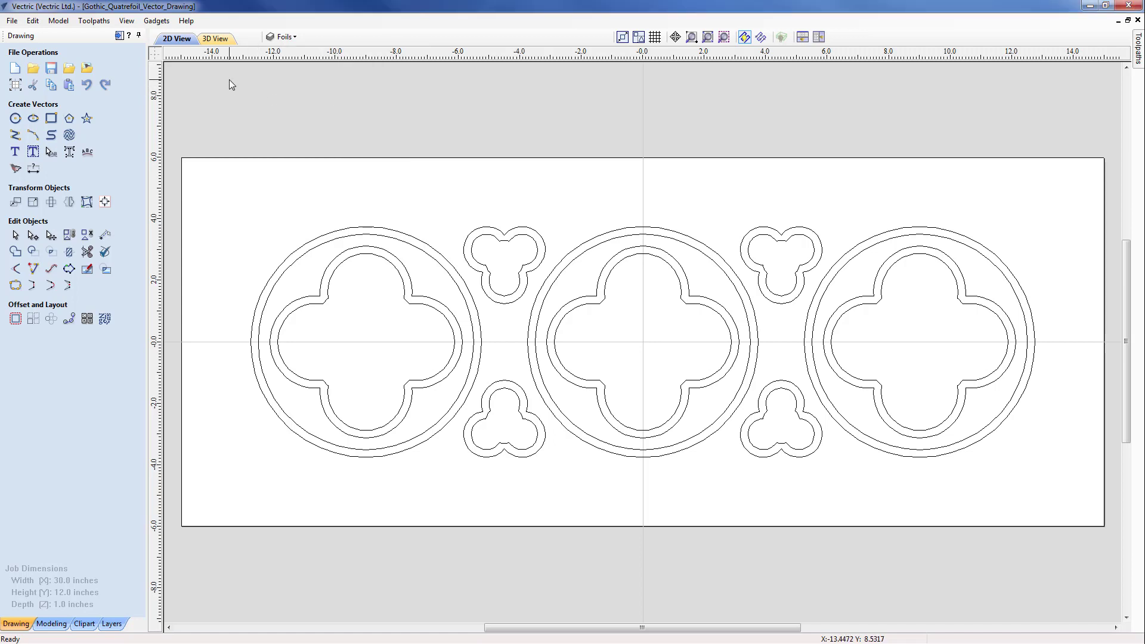
# - Set up the material for the toolpaths with the XY datum at the lower-left corner of the 1.0 inch thick block
pyautogui.click(120, 35)
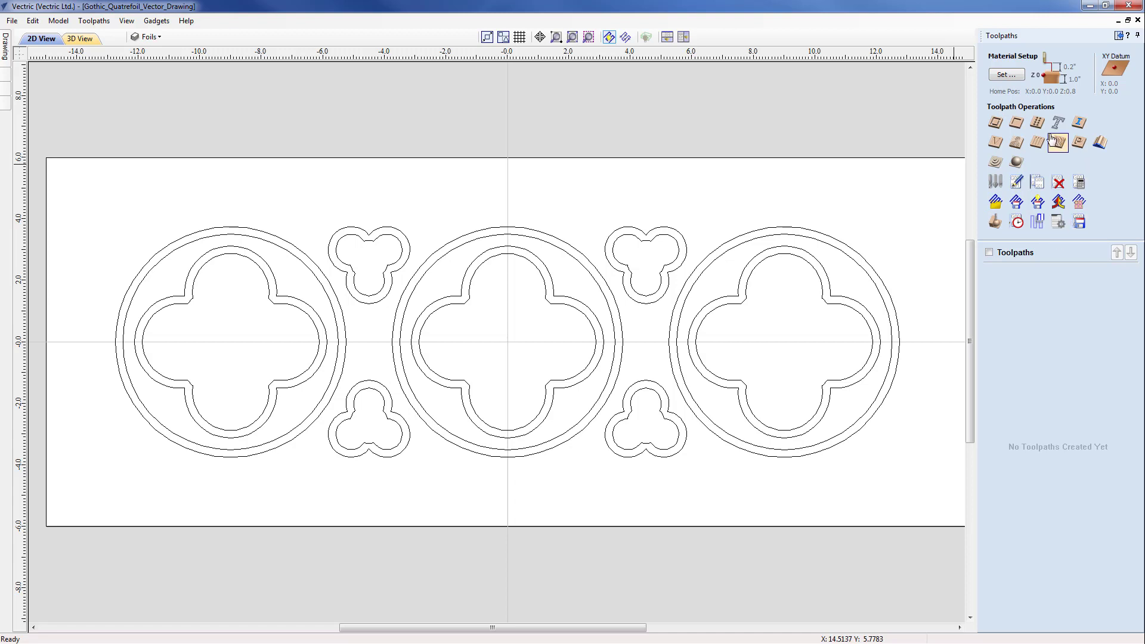
pyautogui.click(1013, 77)
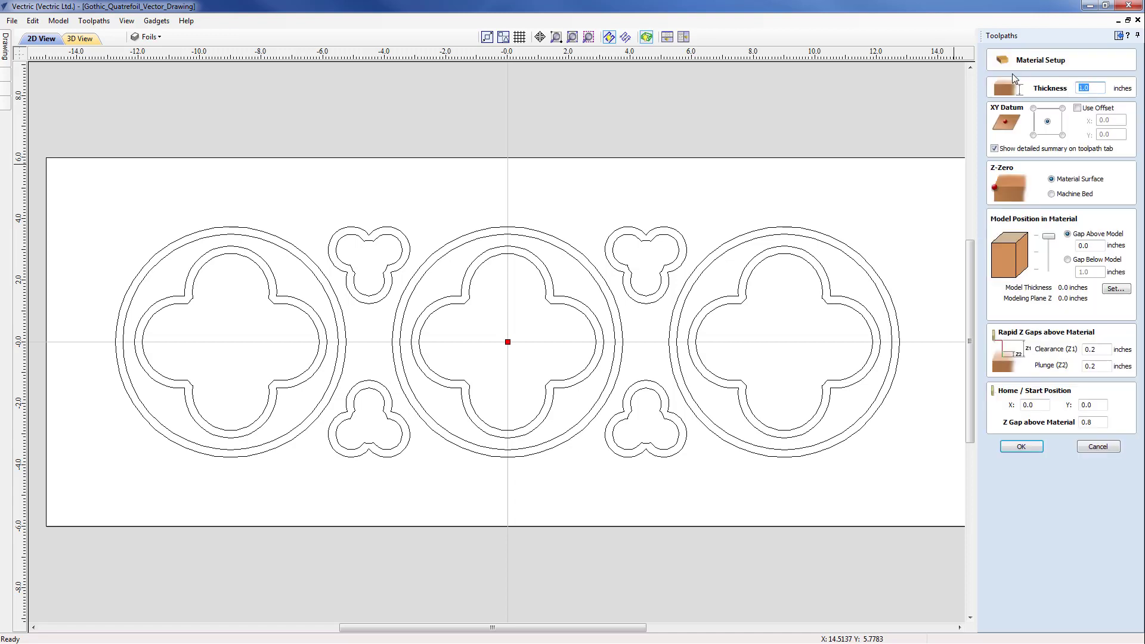
pyautogui.click(1093, 89)
pyautogui.click(1034, 135)
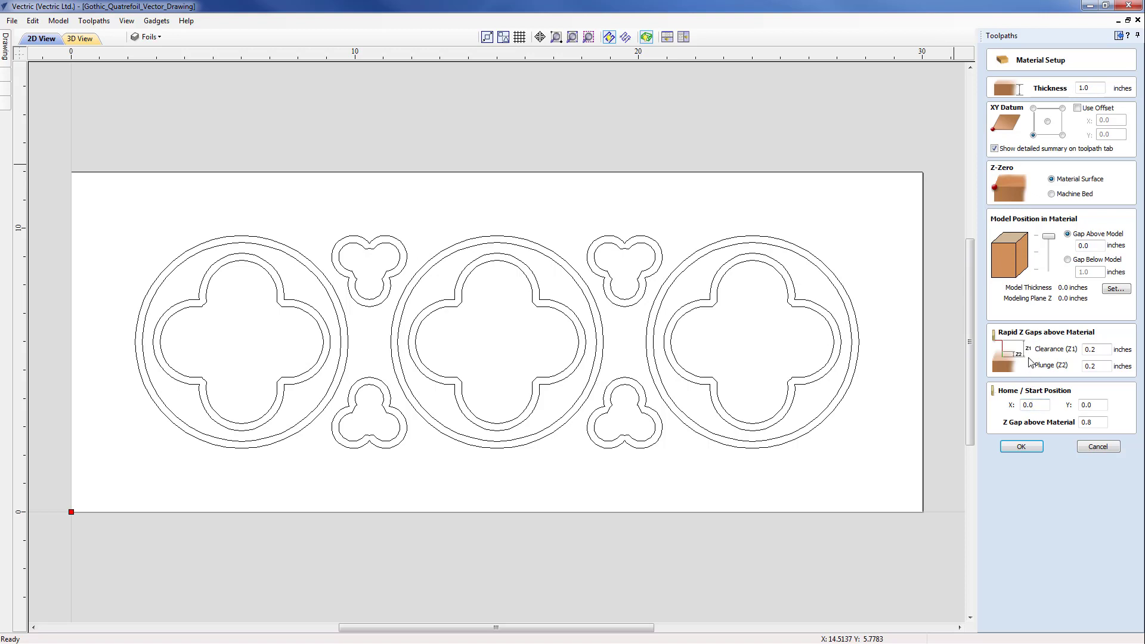
pyautogui.click(1021, 446)
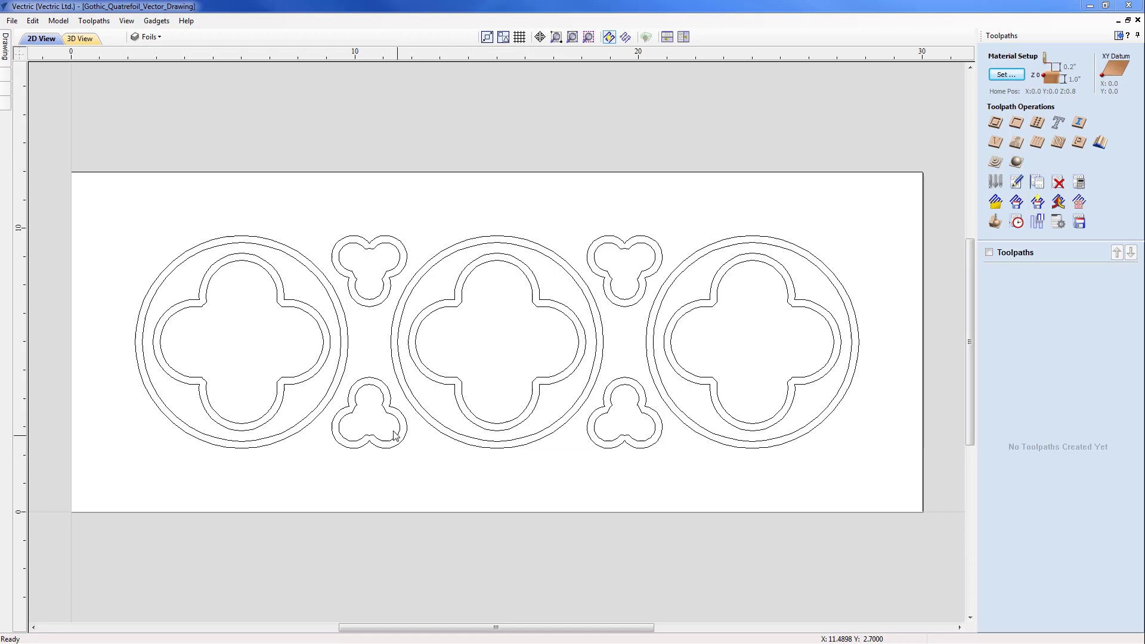
# - Select the outermost circle and the inner quatrefoil outline in each of the three large foils
pyautogui.click(315, 370)
pyautogui.keyDown('shift'); pyautogui.click(338, 392); pyautogui.keyUp('shift')
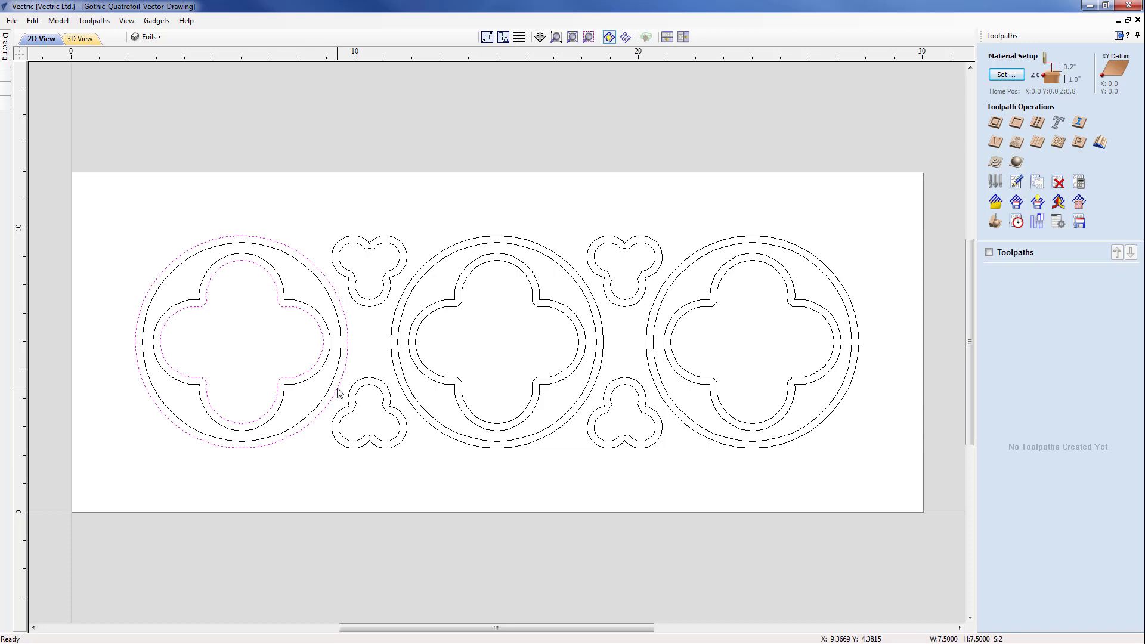
pyautogui.keyDown('shift'); pyautogui.click(448, 381); pyautogui.keyUp('shift')
pyautogui.keyDown('shift'); pyautogui.click(443, 434); pyautogui.keyUp('shift')
pyautogui.keyDown('shift'); pyautogui.click(718, 394); pyautogui.keyUp('shift')
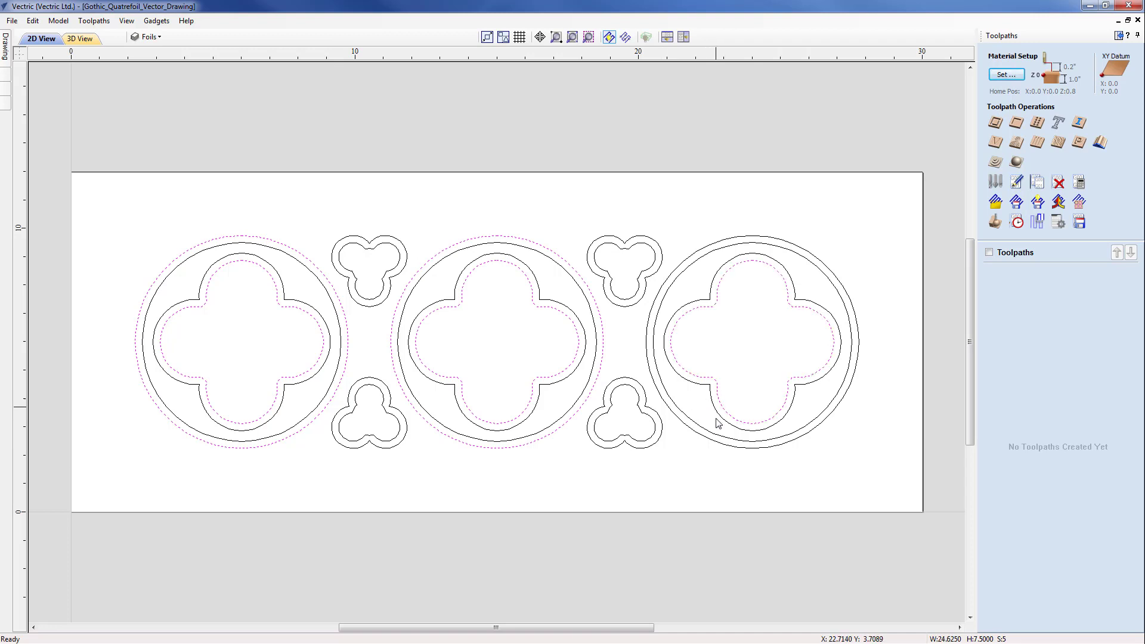
pyautogui.keyDown('shift'); pyautogui.click(712, 441); pyautogui.keyUp('shift')
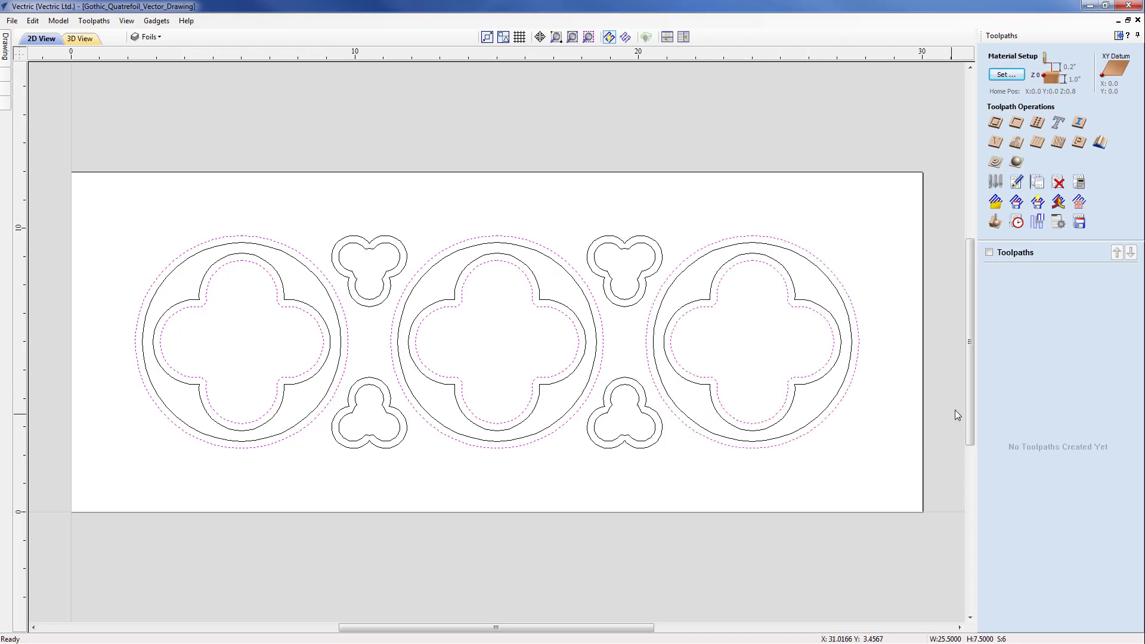
# - Start a pocket toolpath with start depth 0.0, cut depth 0.125 inches and the 1/4" end mill
pyautogui.click(1021, 127)
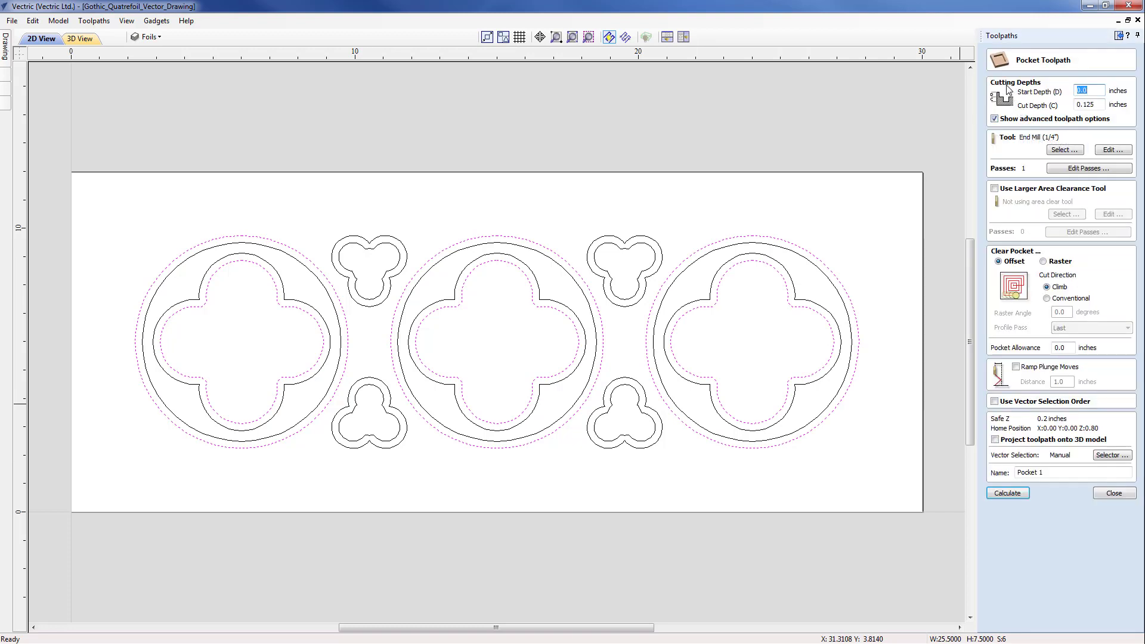
pyautogui.click(1091, 93)
pyautogui.click(1064, 150)
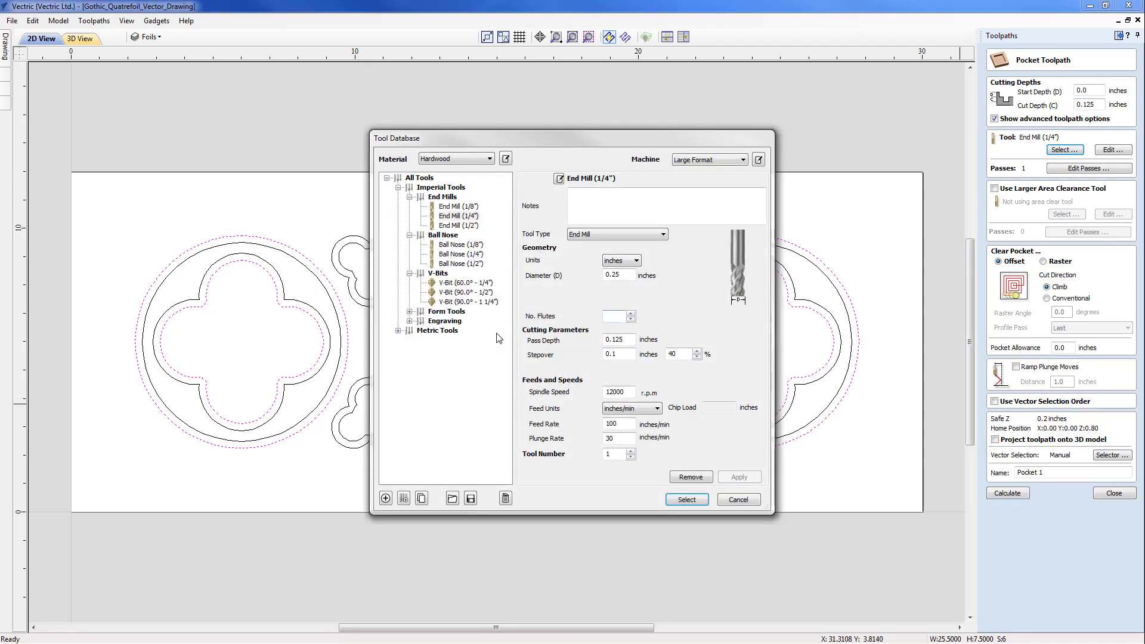
pyautogui.click(449, 217)
pyautogui.click(688, 505)
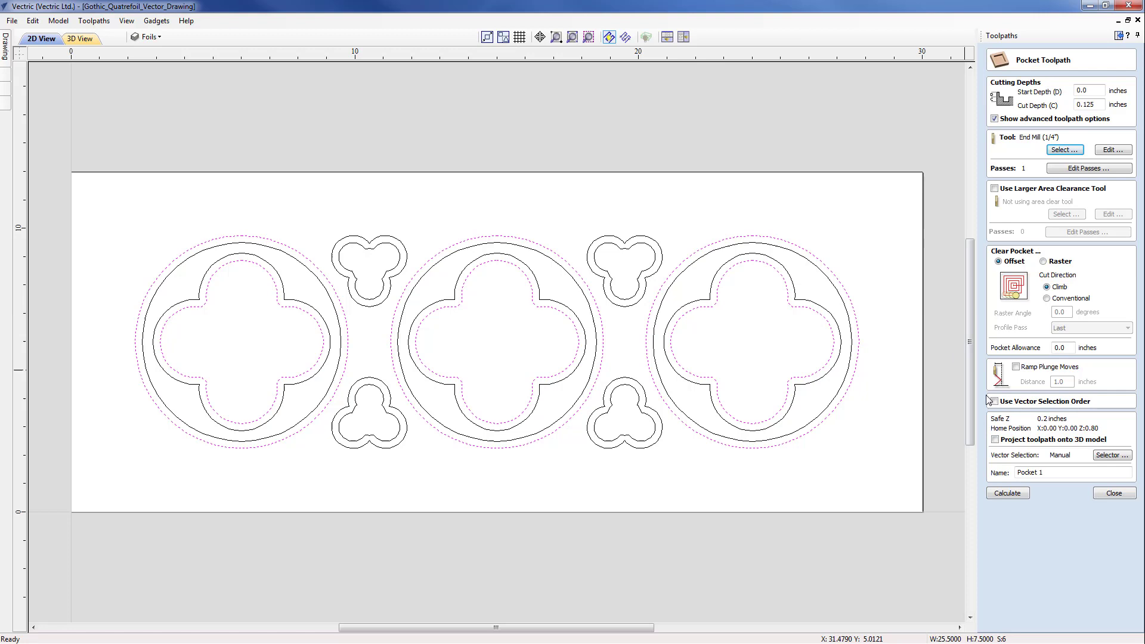
# - Name the pocket toolpath Pocket Circles and calculate it
pyautogui.click(1050, 473)
pyautogui.doubleClick(1050, 473)
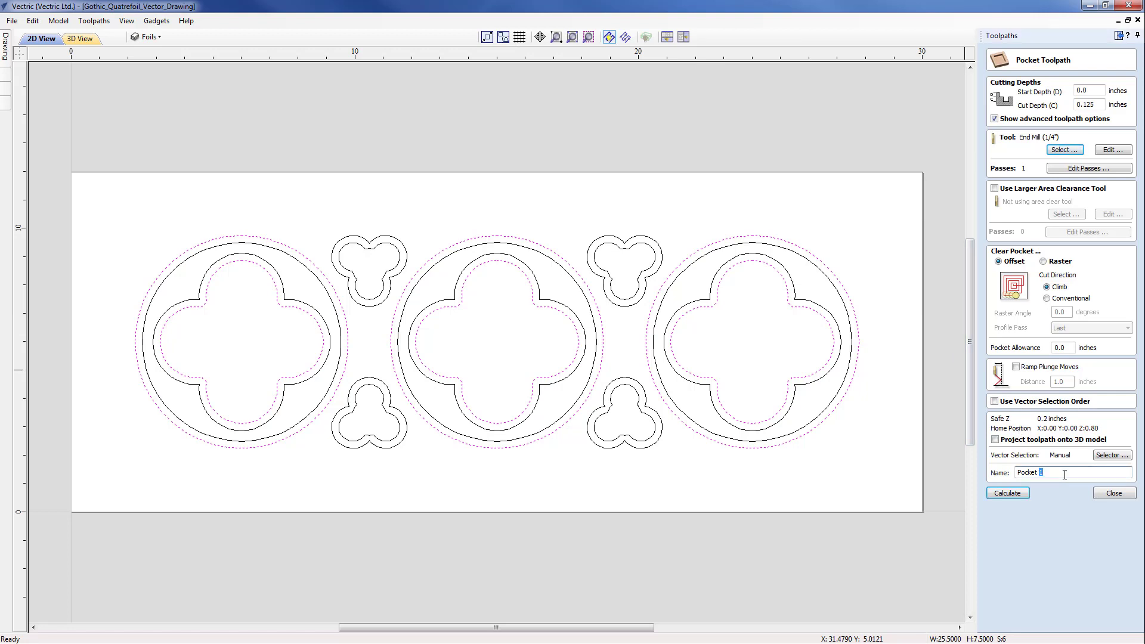
pyautogui.press('BackSpace')
pyautogui.write('Circles')
pyautogui.click(1015, 493)
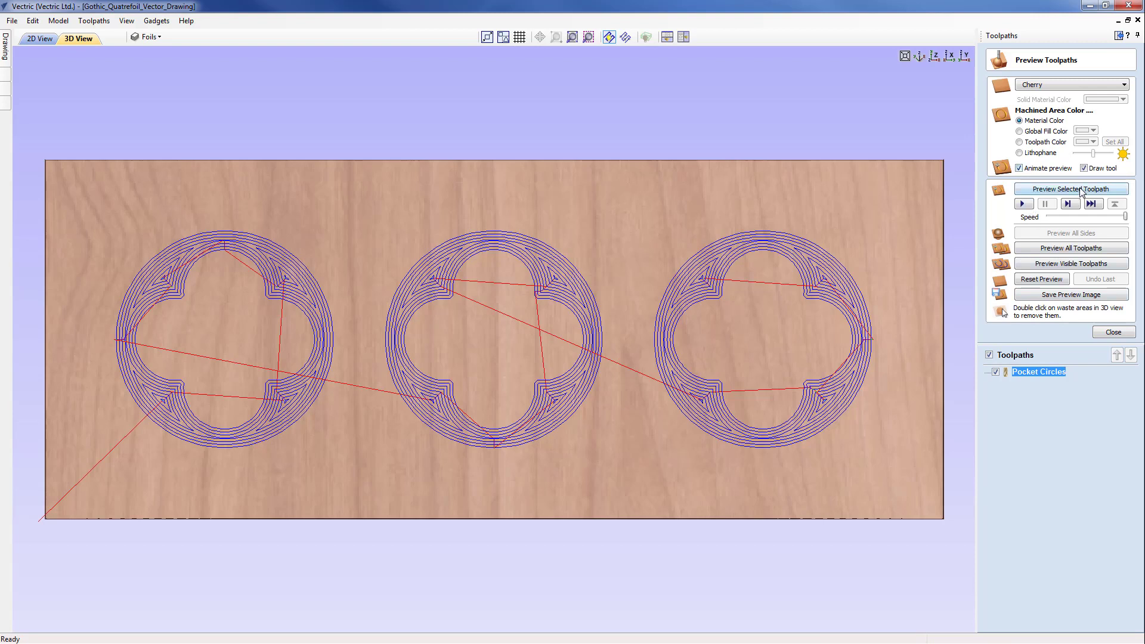
# - Preview the Pocket Circles toolpath and inspect the machined pockets at an angle in 3D
pyautogui.click(1027, 205)
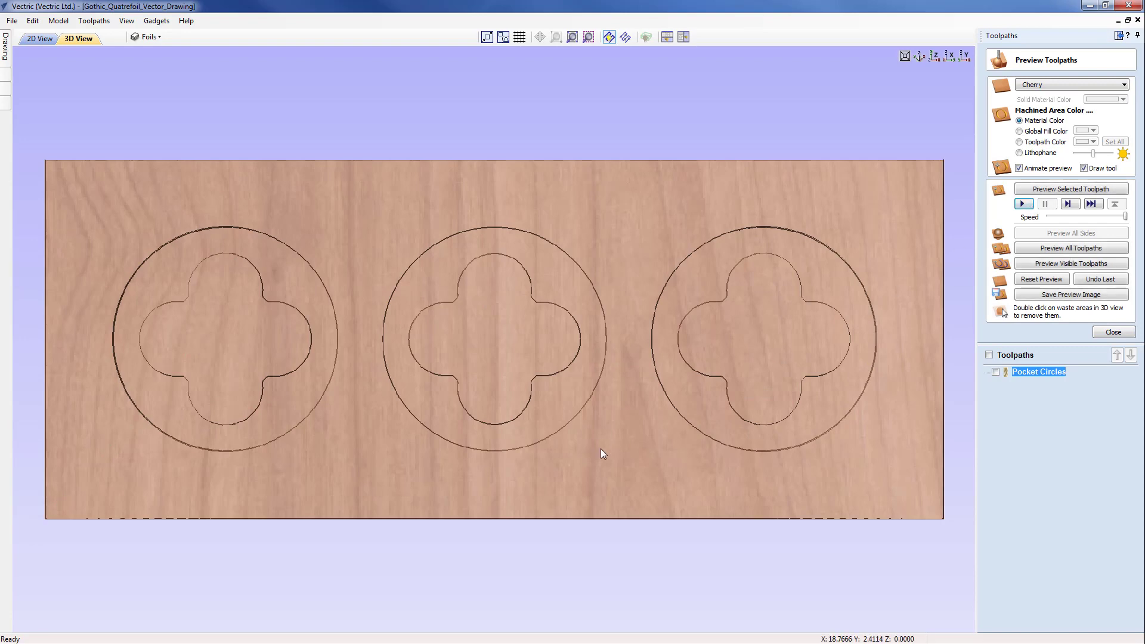
pyautogui.moveTo(531, 486); pyautogui.dragTo(372, 387)
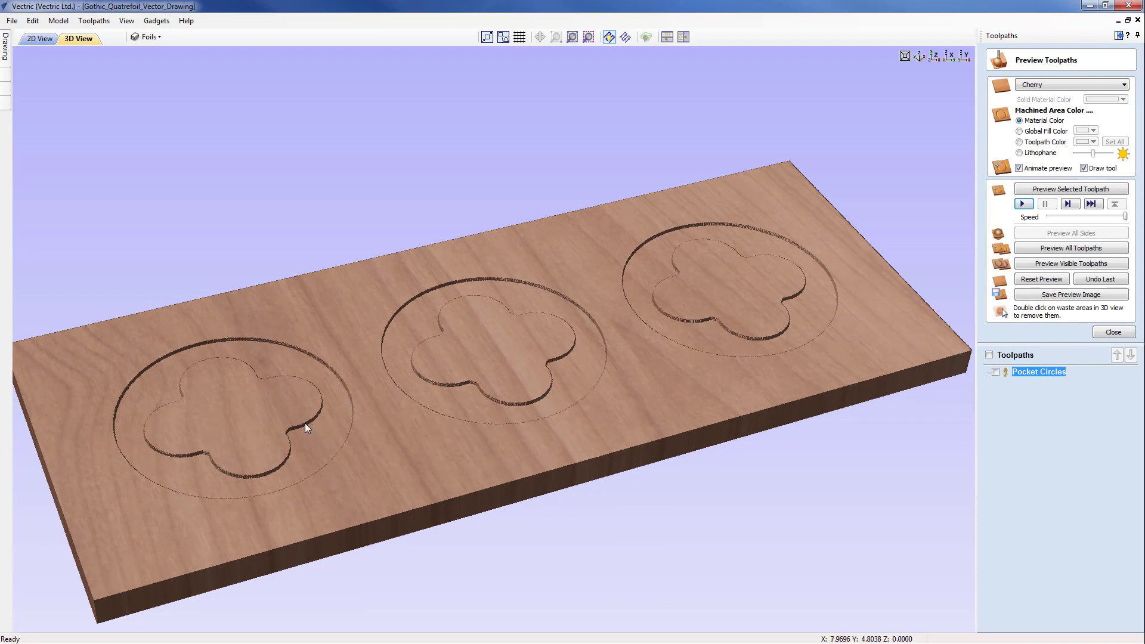
pyautogui.moveTo(583, 451)
pyautogui.mouseDown()
pyautogui.moveTo(582, 517)
pyautogui.moveTo(575, 352)
pyautogui.moveTo(592, 469)
pyautogui.moveTo(570, 446)
pyautogui.mouseUp()
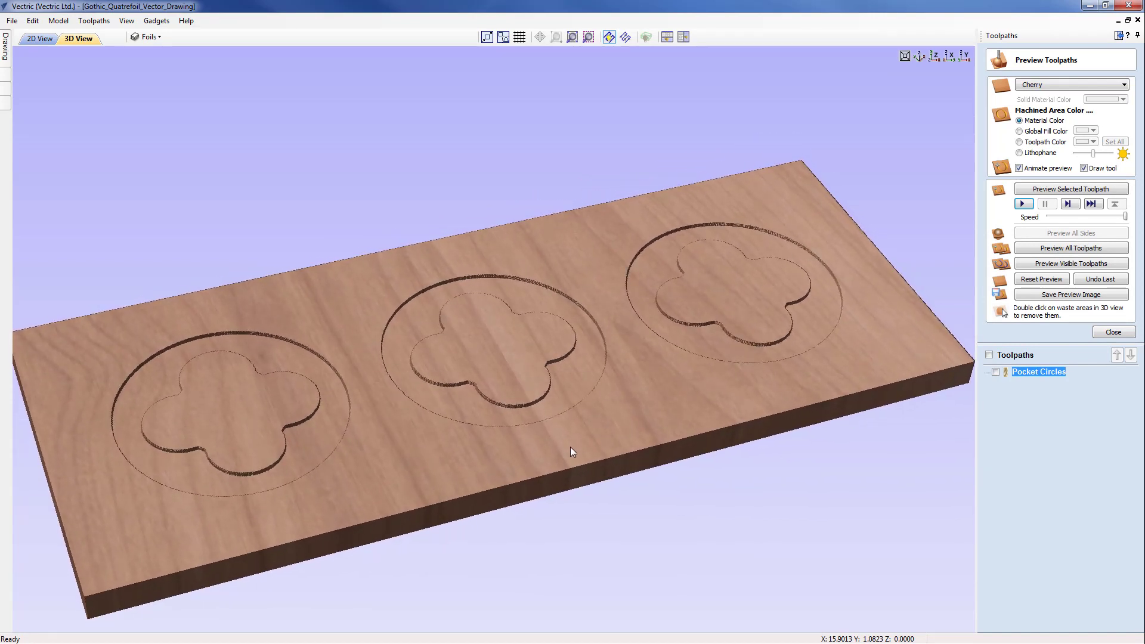
pyautogui.scroll(-1, 570, 446)
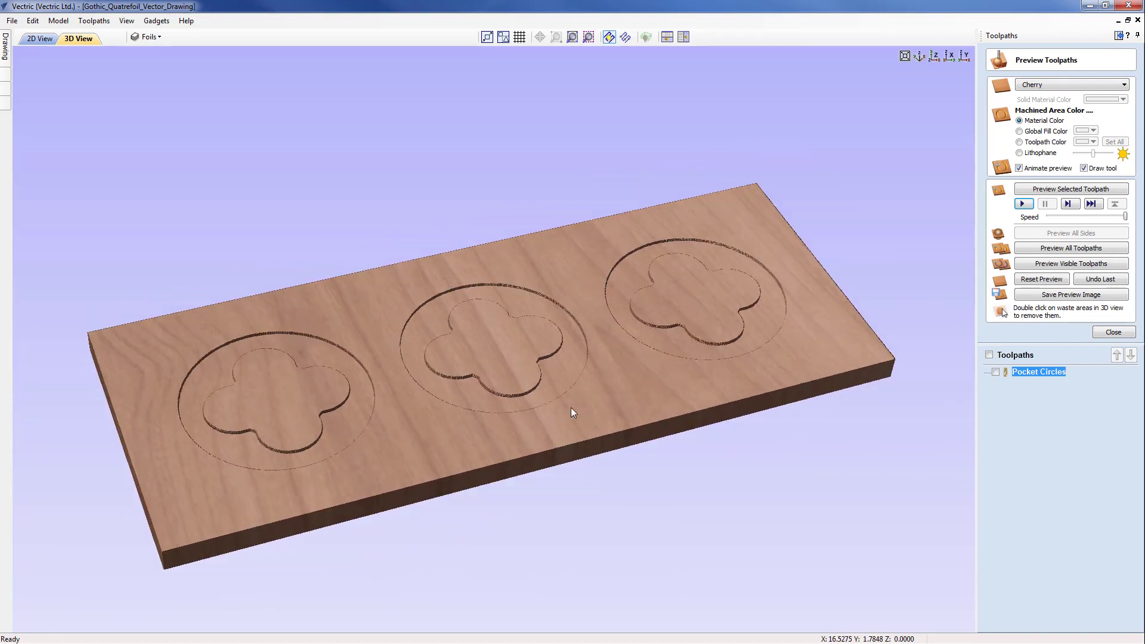
pyautogui.scroll(1, 571, 402)
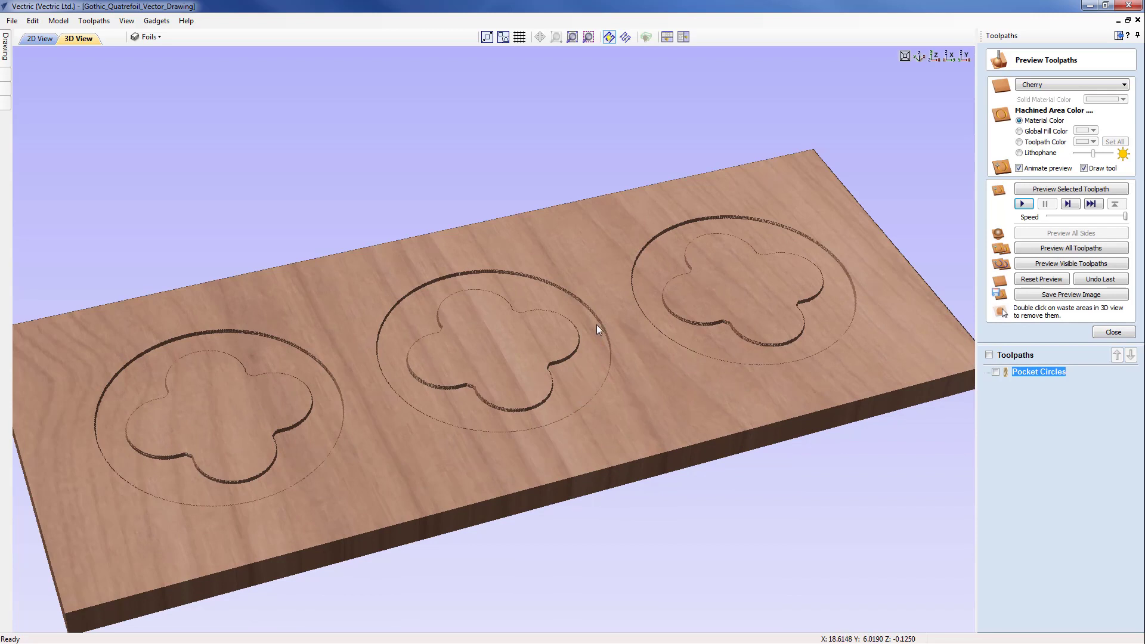
# - Tile the 2D and 3D views one above the other and show the 3D model from straight above
pyautogui.click(668, 37)
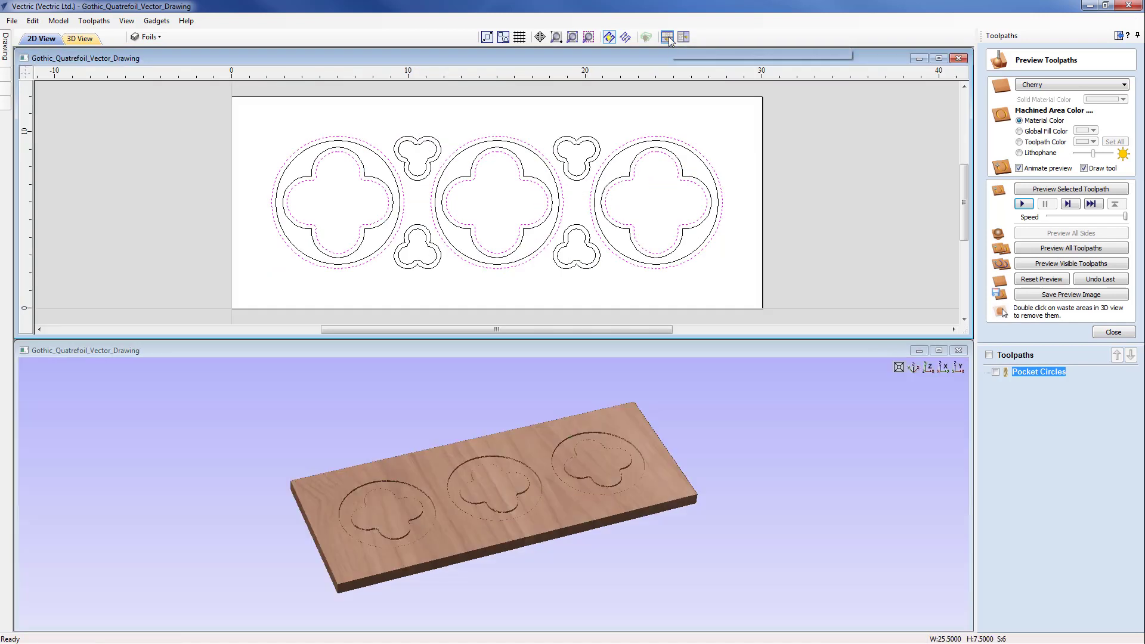
pyautogui.click(931, 368)
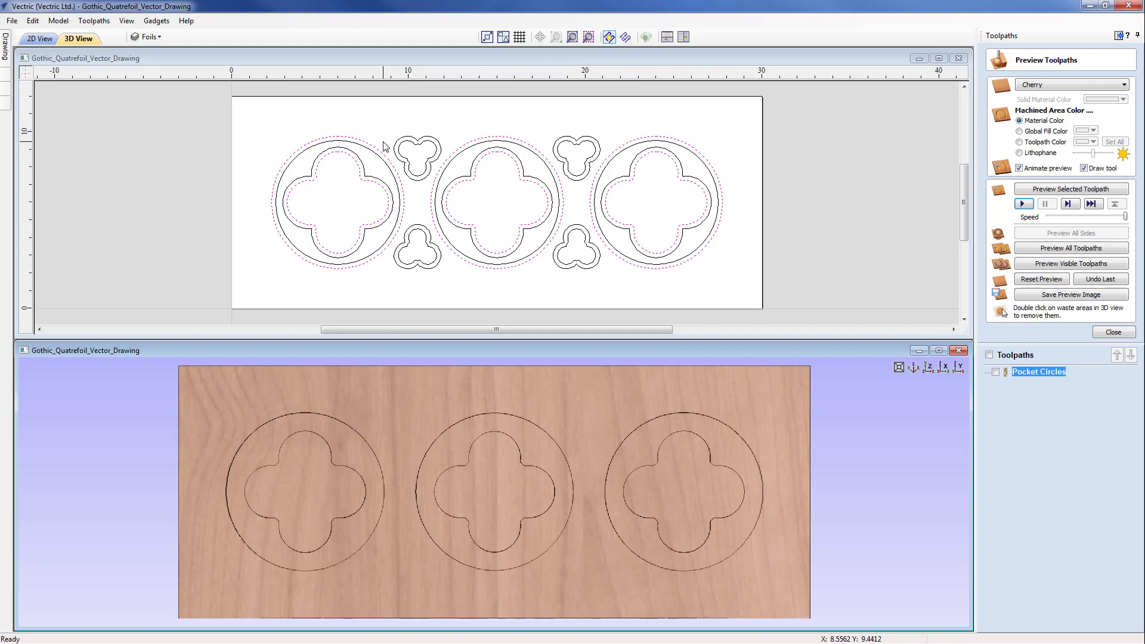
pyautogui.click(372, 383)
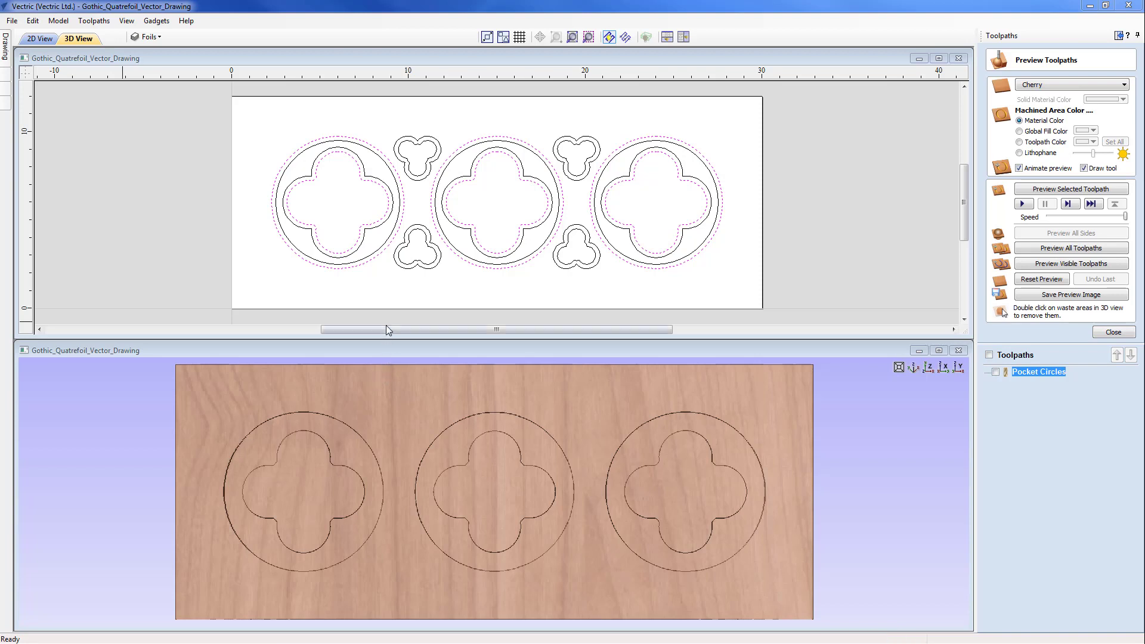
# - Deselect the three inner quatrefoil outlines, keeping the outermost circles selected, and close the toolpath preview
pyautogui.click(365, 231)
pyautogui.keyDown('ctrl'); pyautogui.click(466, 230); pyautogui.keyUp('ctrl')
pyautogui.keyDown('ctrl'); pyautogui.click(635, 234); pyautogui.keyUp('ctrl')
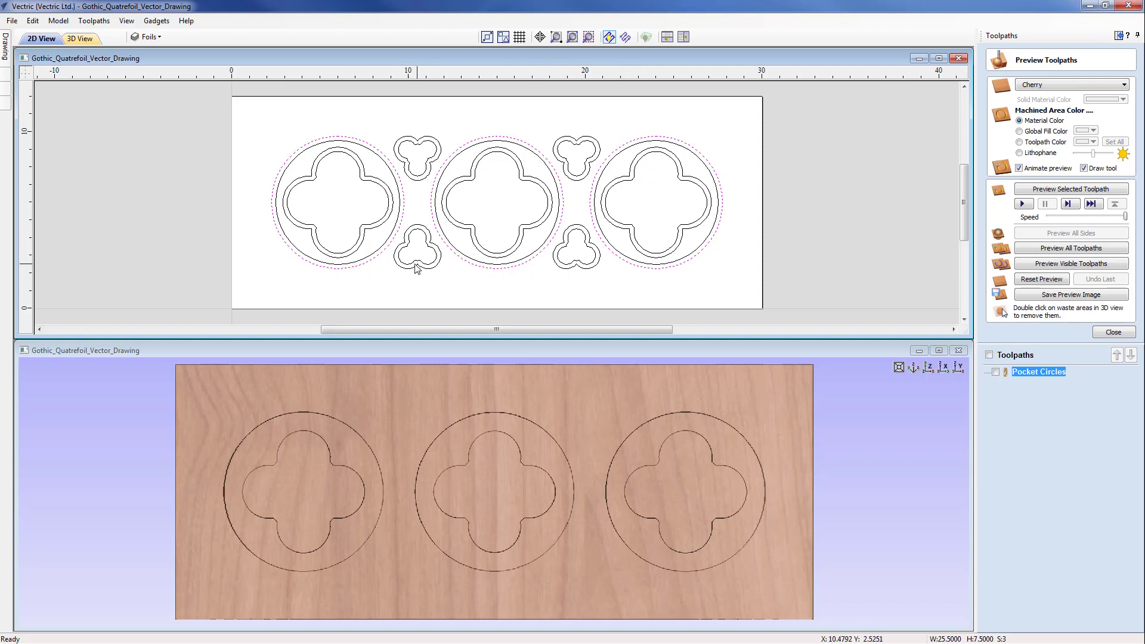
pyautogui.click(1111, 332)
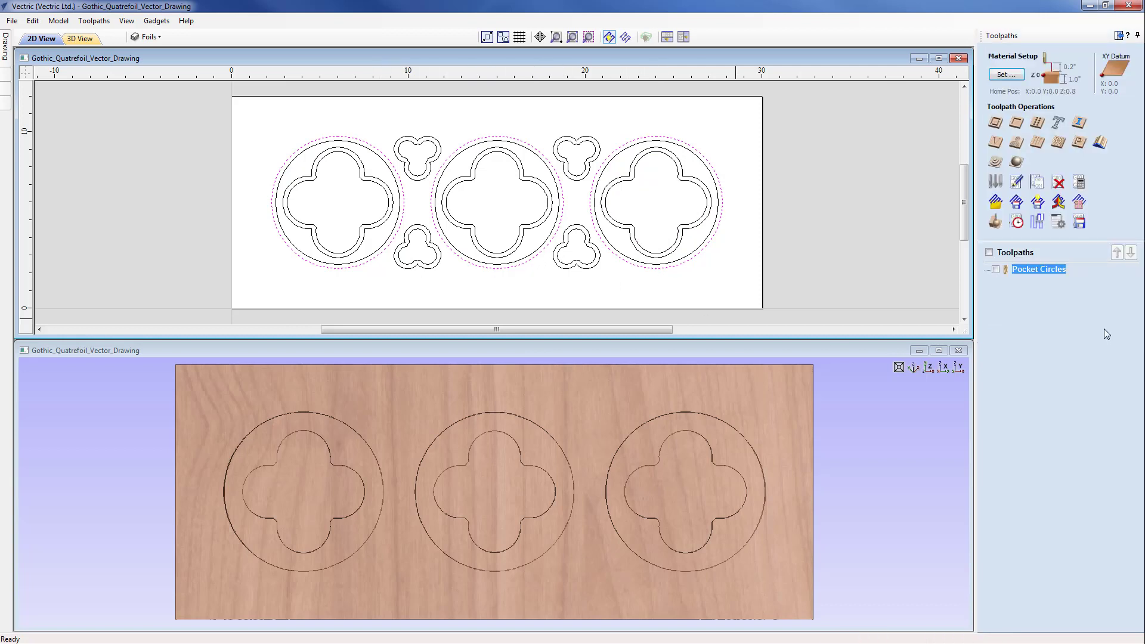
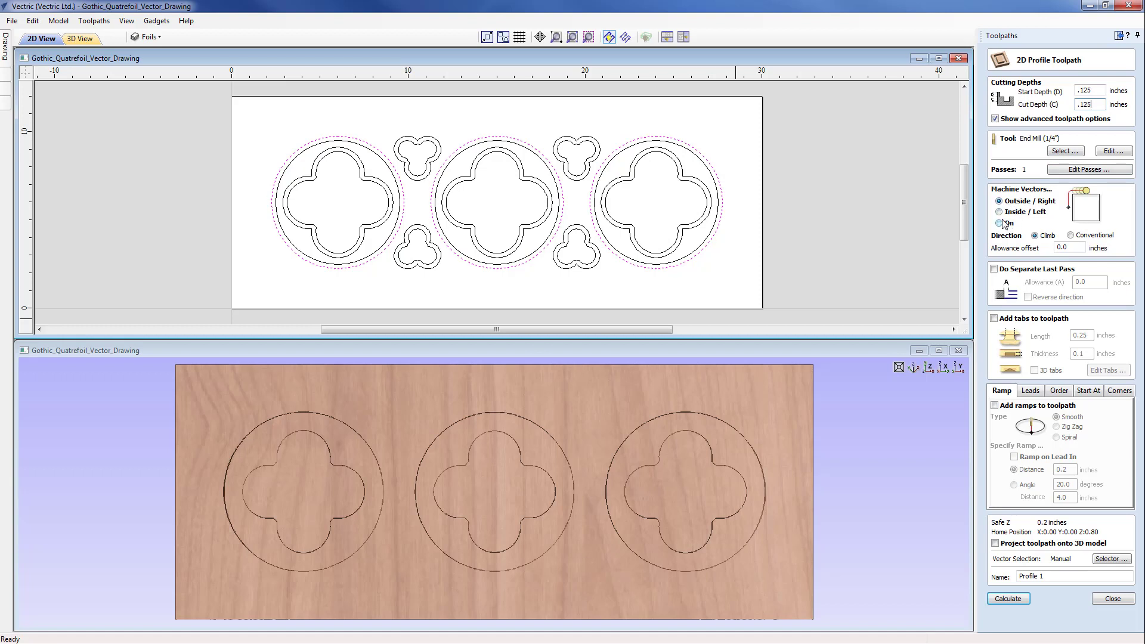
# - Machine the outer circle vectors on the inside, name the toolpath Profile Outer Circles and calculate it
pyautogui.click(1000, 213)
pyautogui.click(1042, 575)
pyautogui.doubleClick(1041, 576)
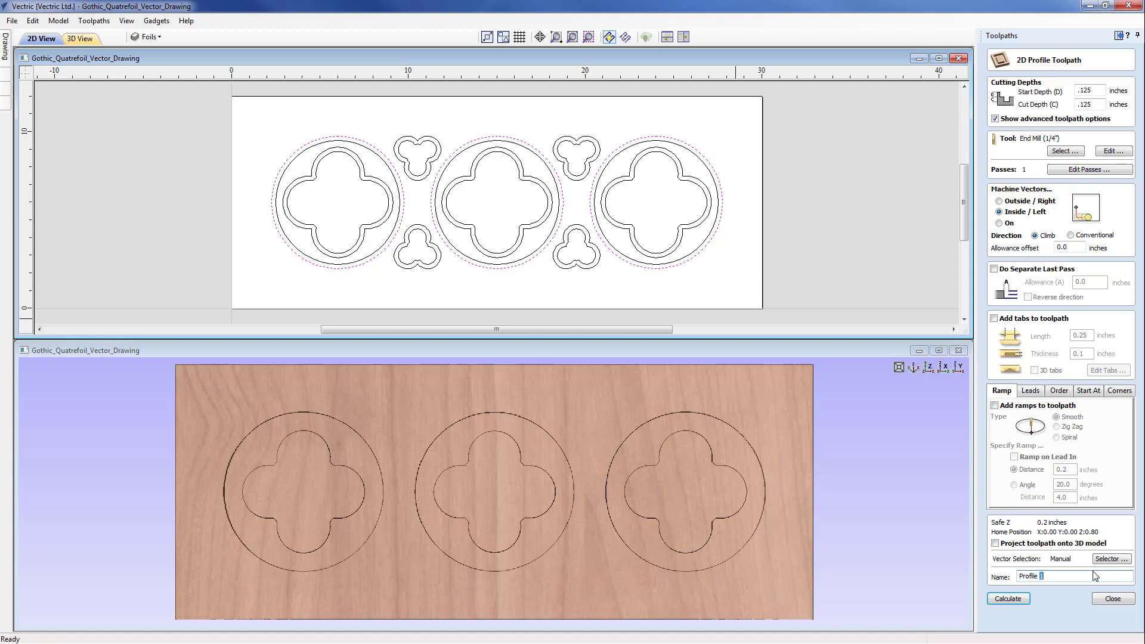
pyautogui.write('Outer Circles')
pyautogui.click(1012, 599)
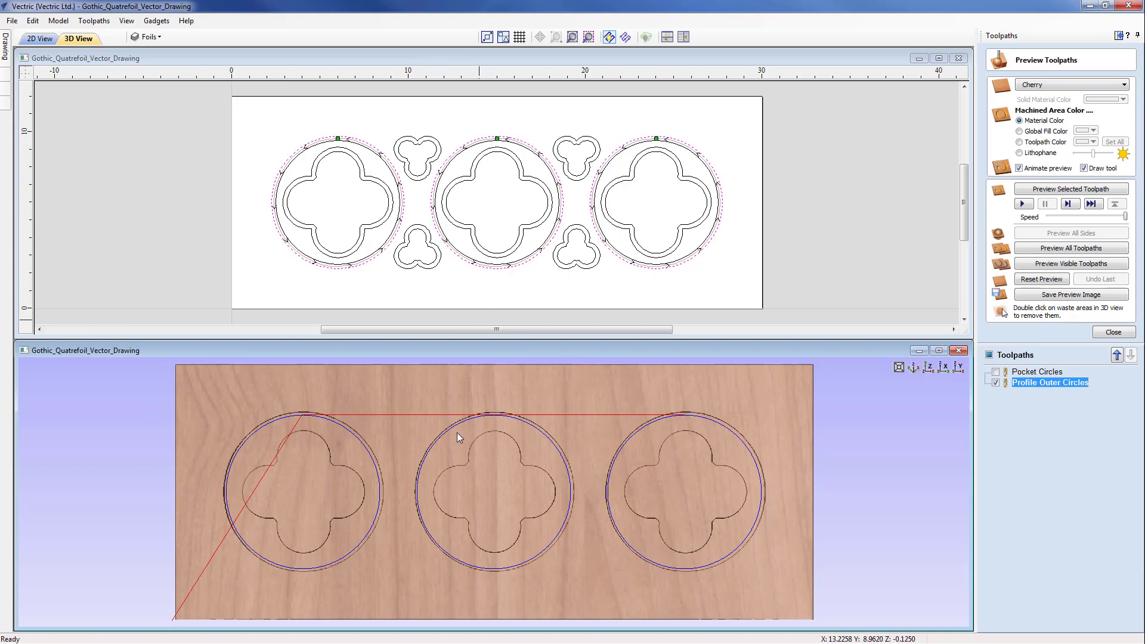
# - Turn on the solid 2D toolpath display and inspect the cut width along the middle outer circle
pyautogui.click(626, 37)
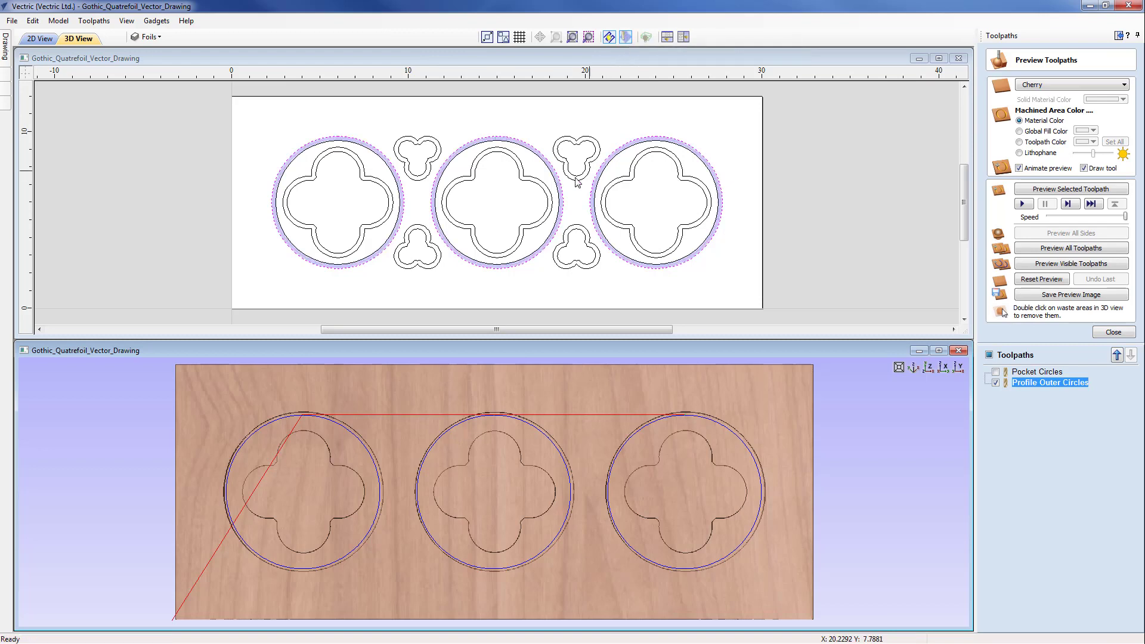
pyautogui.scroll(3, 534, 168)
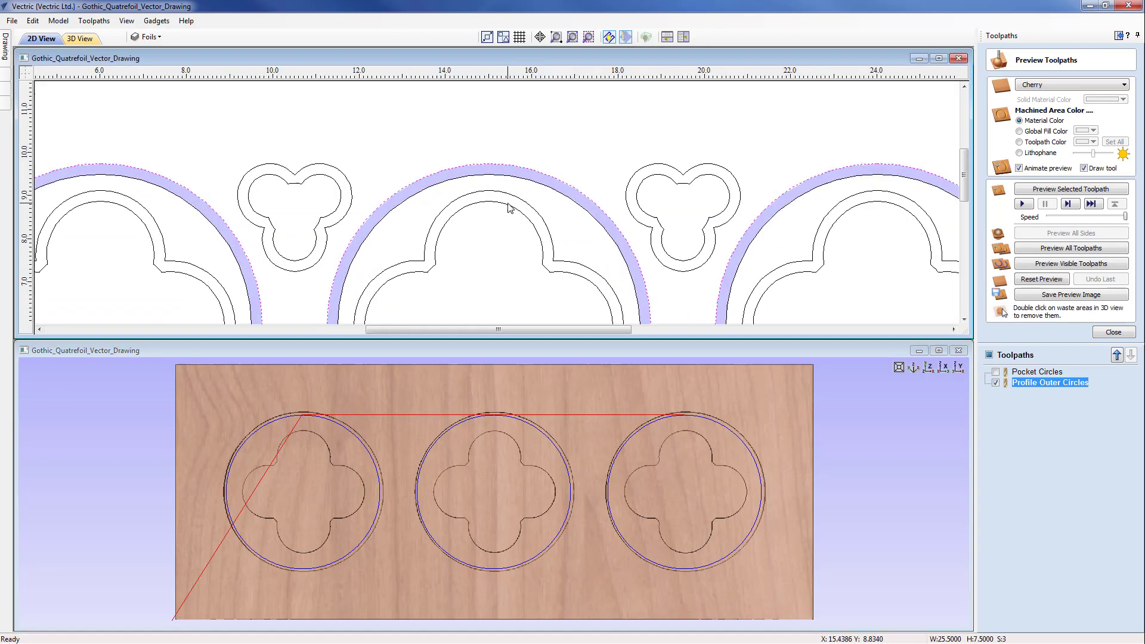
pyautogui.scroll(2, 509, 207)
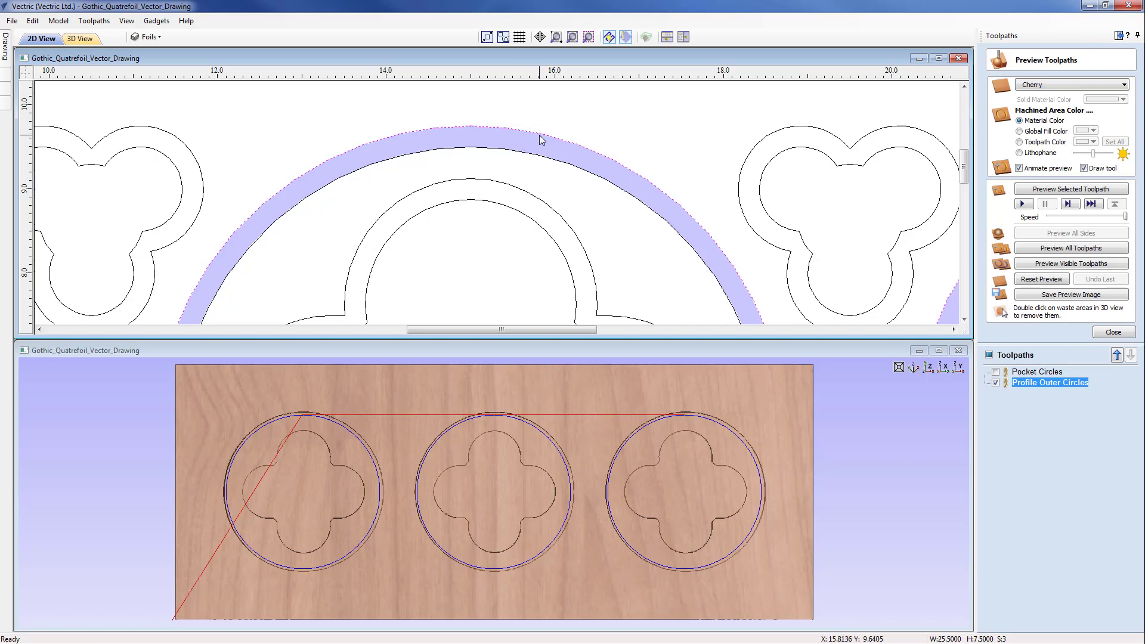
pyautogui.click(572, 37)
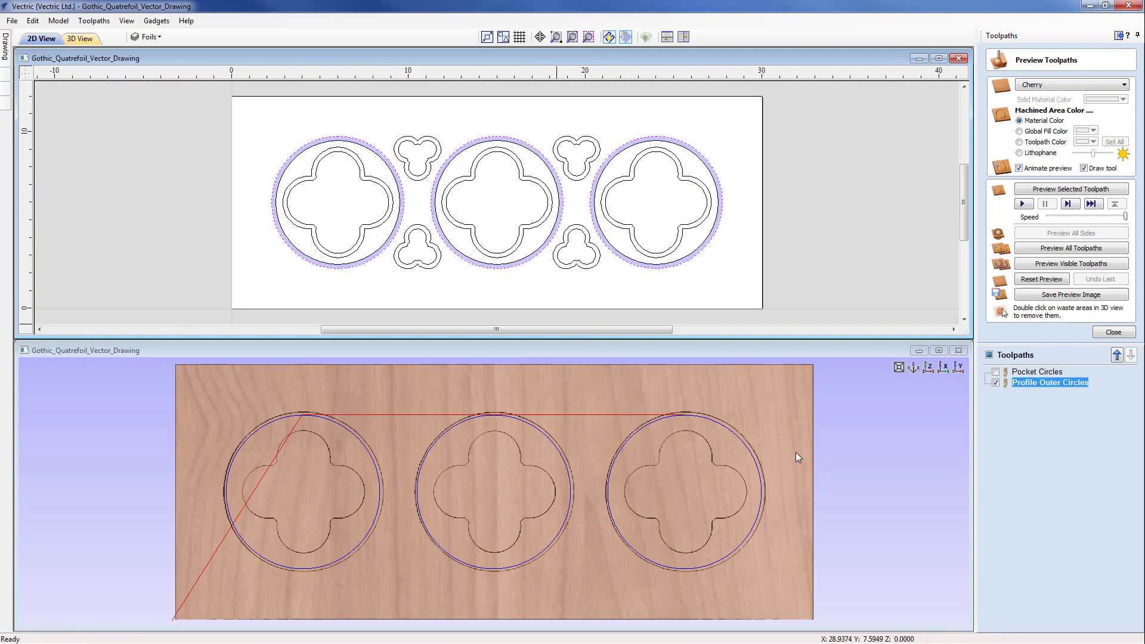
# - Preview the Profile Outer Circles toolpath and inspect the stepped circle edges at an angle in 3D
pyautogui.click(1024, 205)
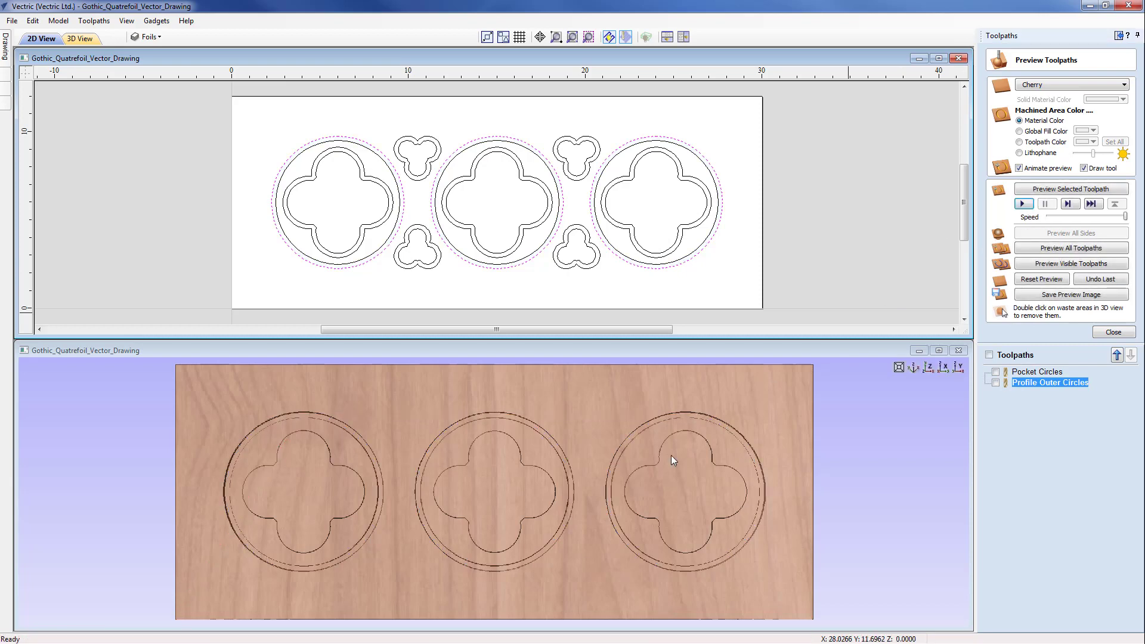
pyautogui.moveTo(582, 524); pyautogui.dragTo(420, 427)
pyautogui.scroll(5, 475, 489)
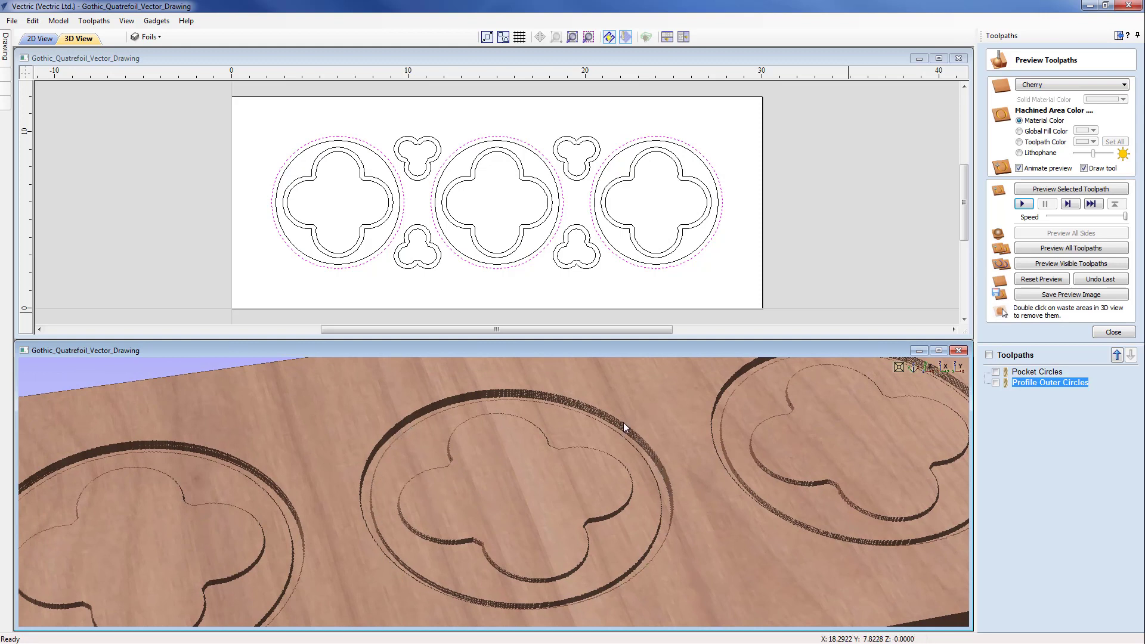
pyautogui.click(929, 367)
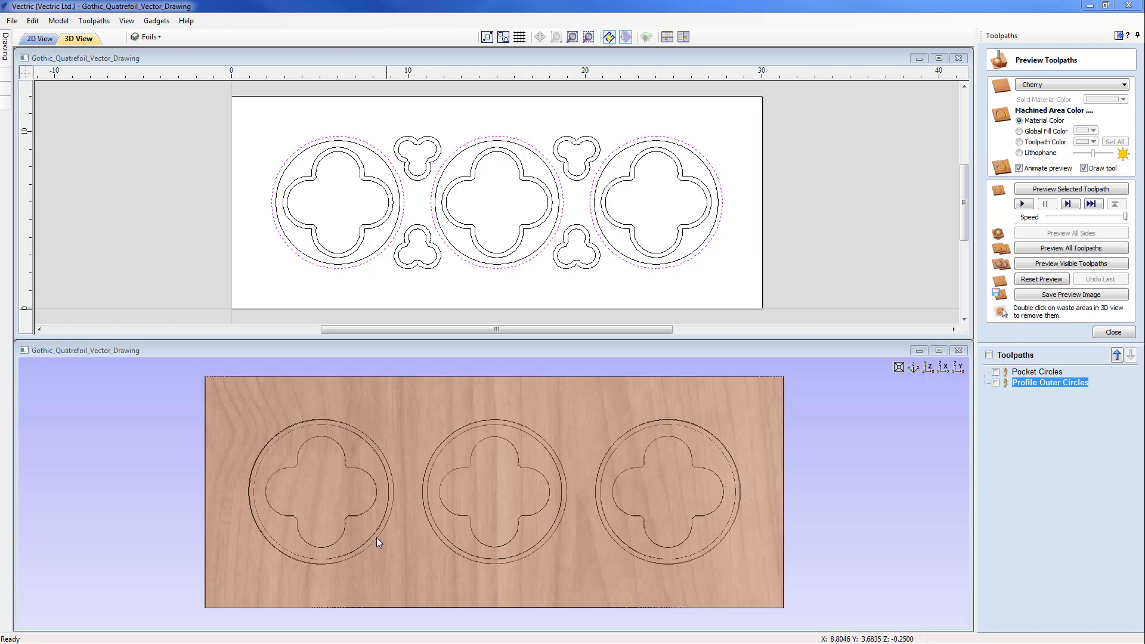
pyautogui.moveTo(377, 538); pyautogui.dragTo(419, 466)
pyautogui.scroll(4, 416, 463)
pyautogui.scroll(3, 417, 463)
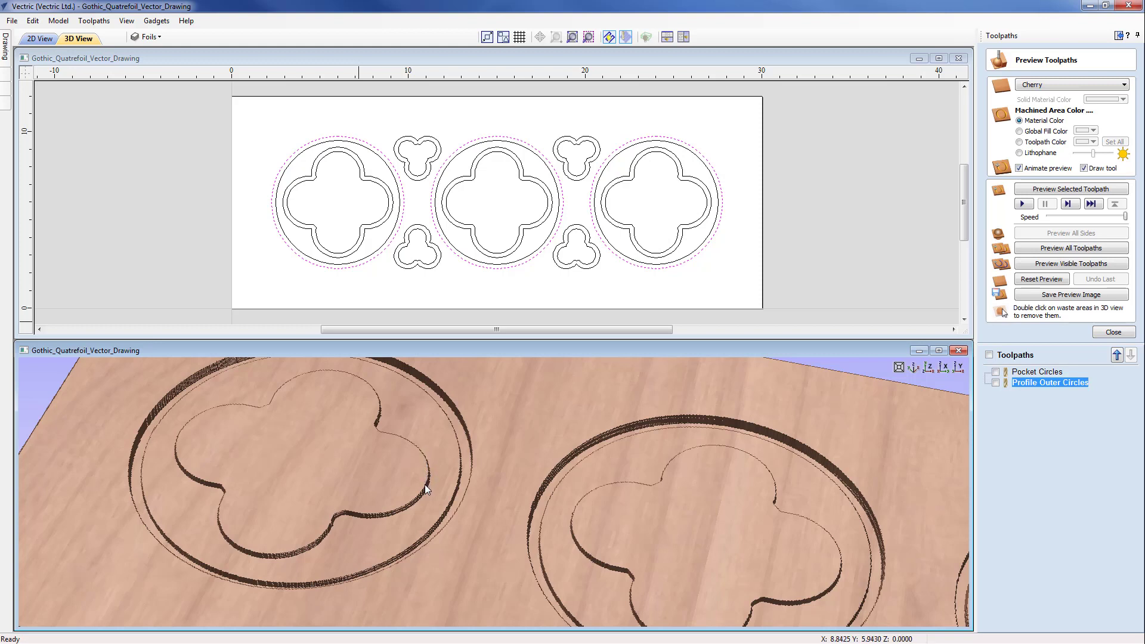
pyautogui.click(929, 368)
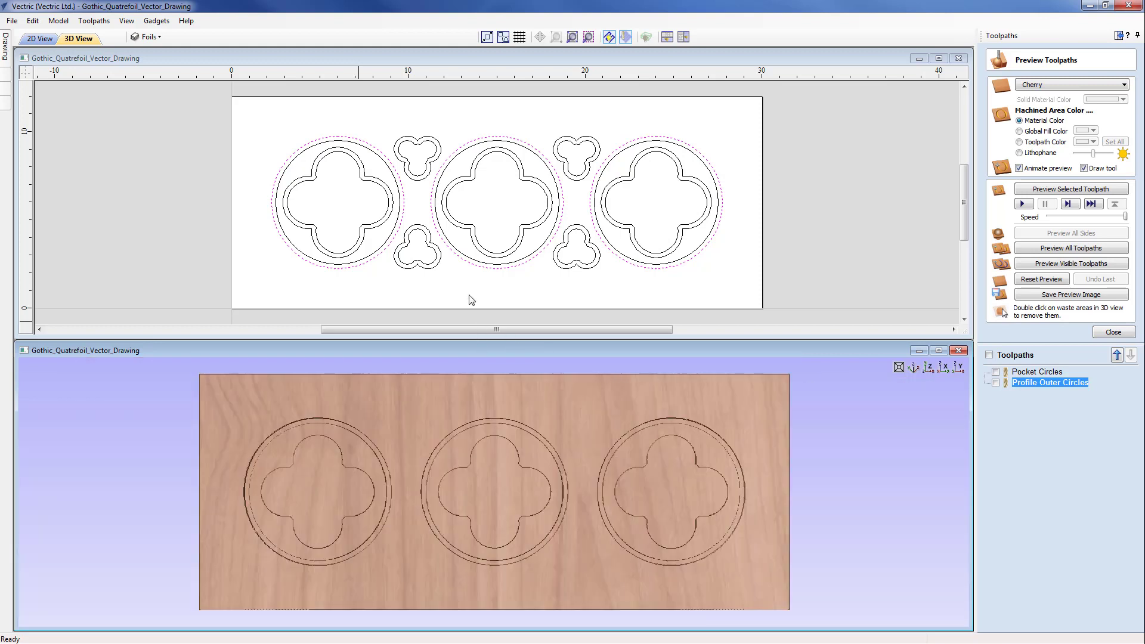
# - Select the outer outlines of all four trefoils between the circles and close the toolpath preview
pyautogui.click(433, 267)
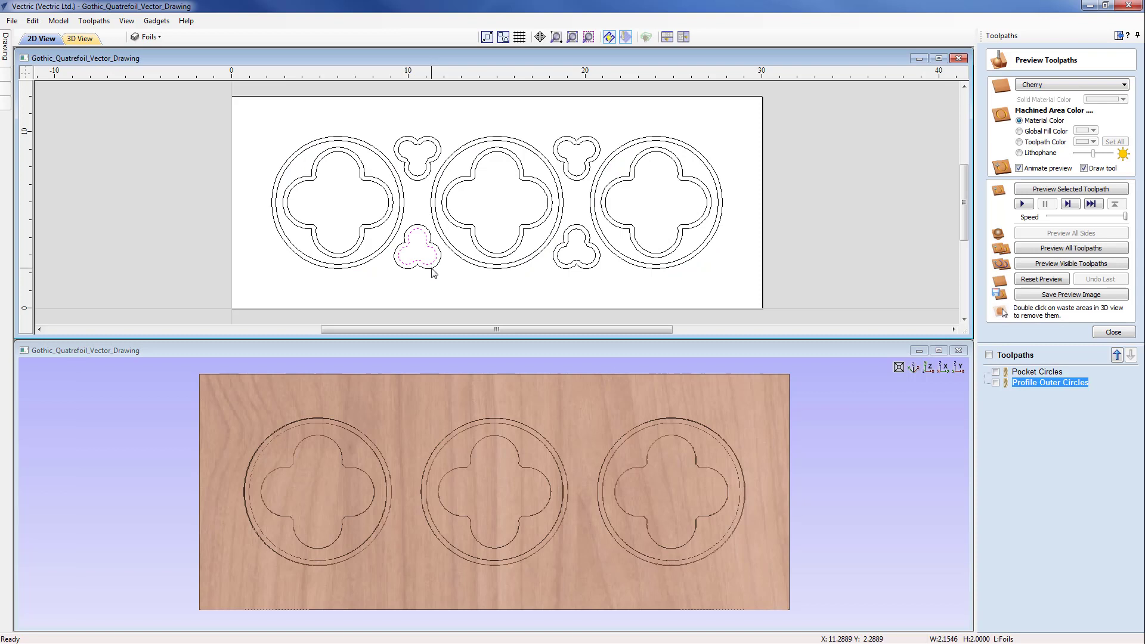
pyautogui.click(433, 272)
pyautogui.keyDown('shift'); pyautogui.click(560, 268); pyautogui.keyUp('shift')
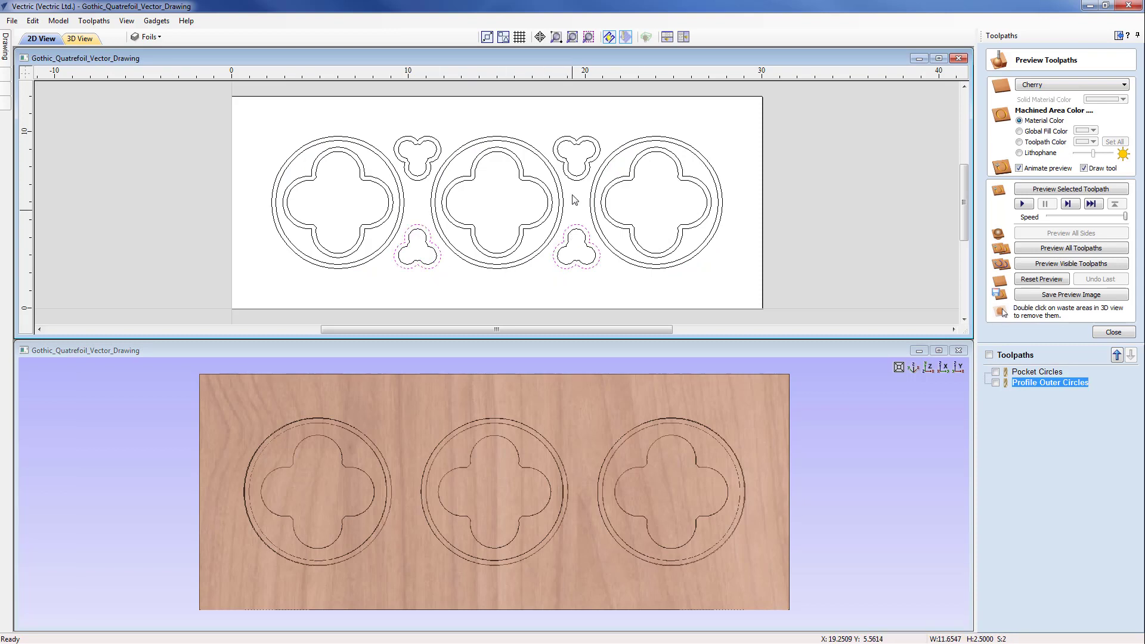
pyautogui.keyDown('shift'); pyautogui.click(576, 181); pyautogui.keyUp('shift')
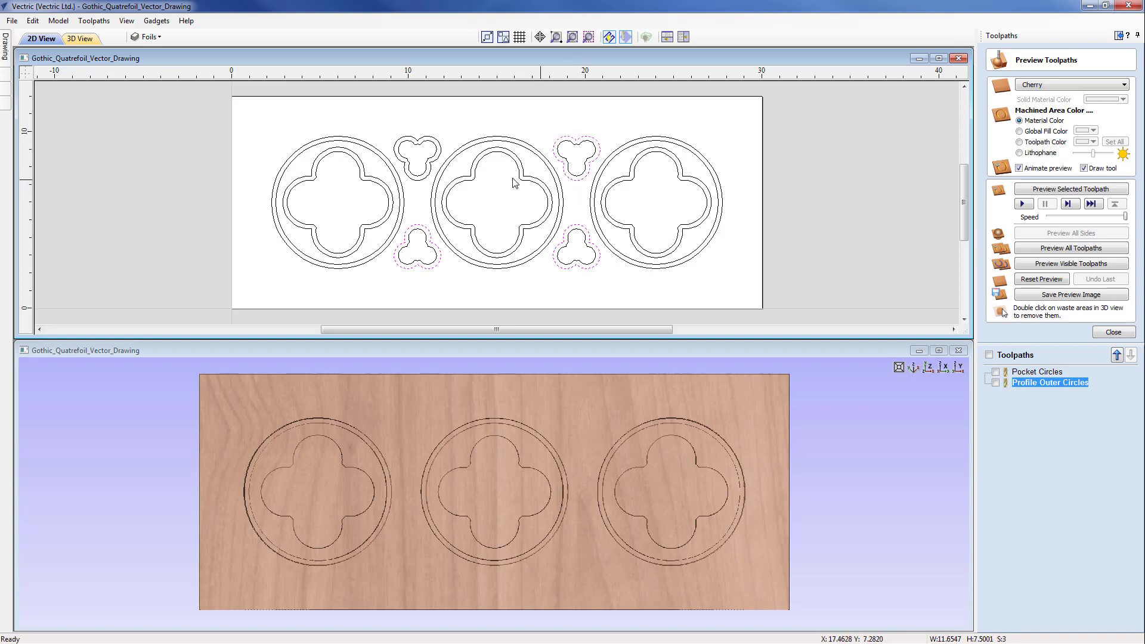
pyautogui.keyDown('shift'); pyautogui.click(429, 177); pyautogui.keyUp('shift')
pyautogui.click(1111, 333)
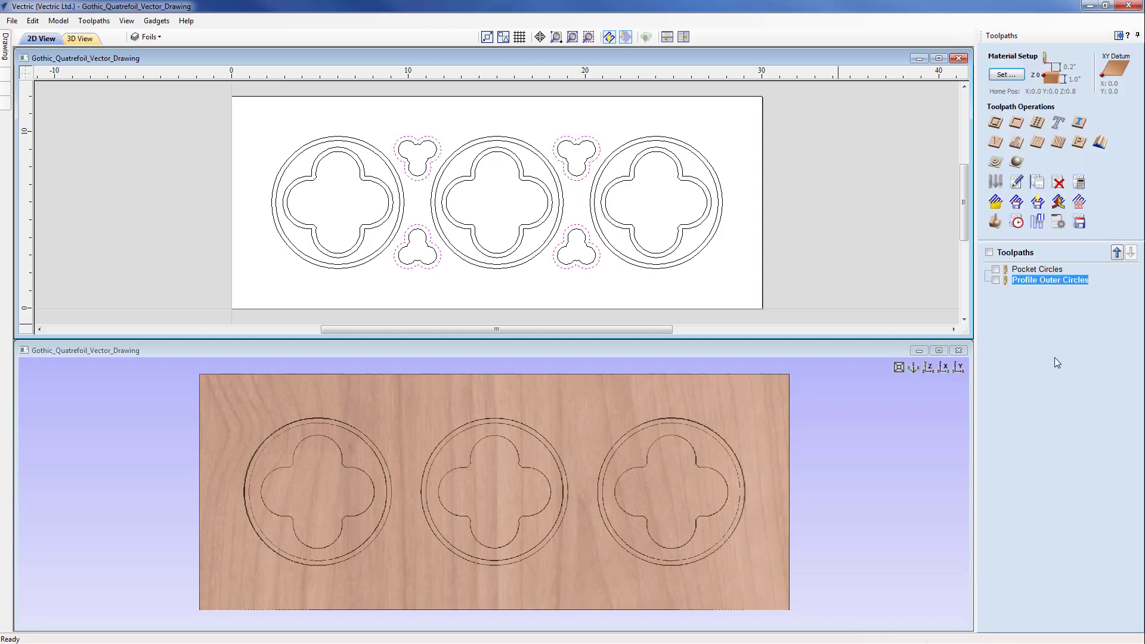
# - Set up a 2D profile toolpath for the trefoils with a 0.25 inch cut depth and the Ball Nose (1/2") tool
pyautogui.click(995, 123)
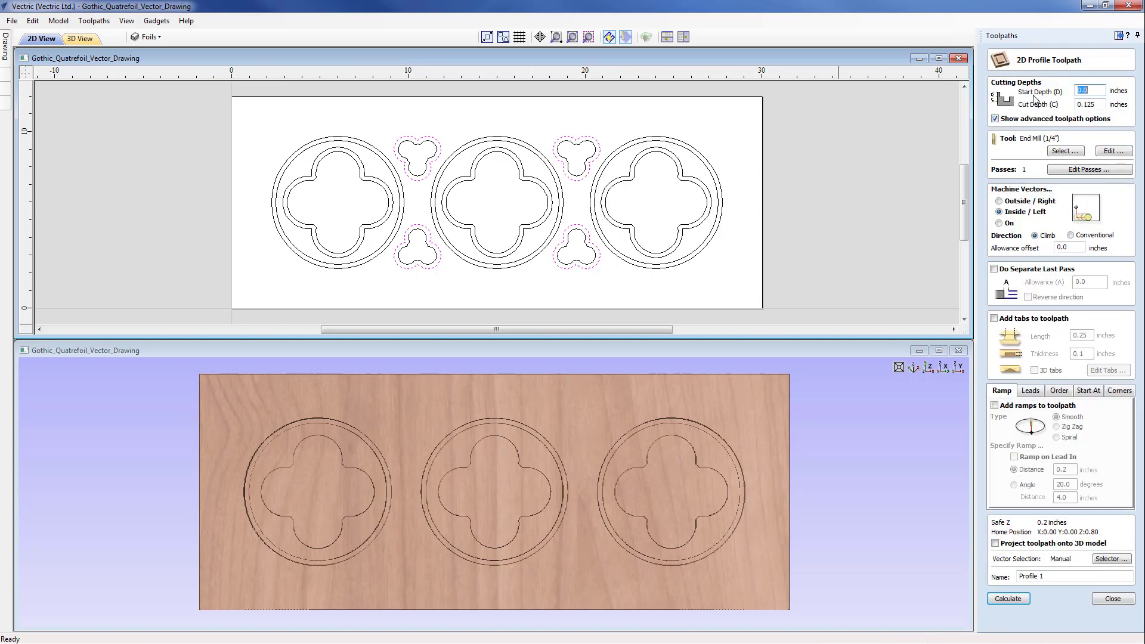
pyautogui.press('Tab')
pyautogui.write('.2')
pyautogui.click(1061, 153)
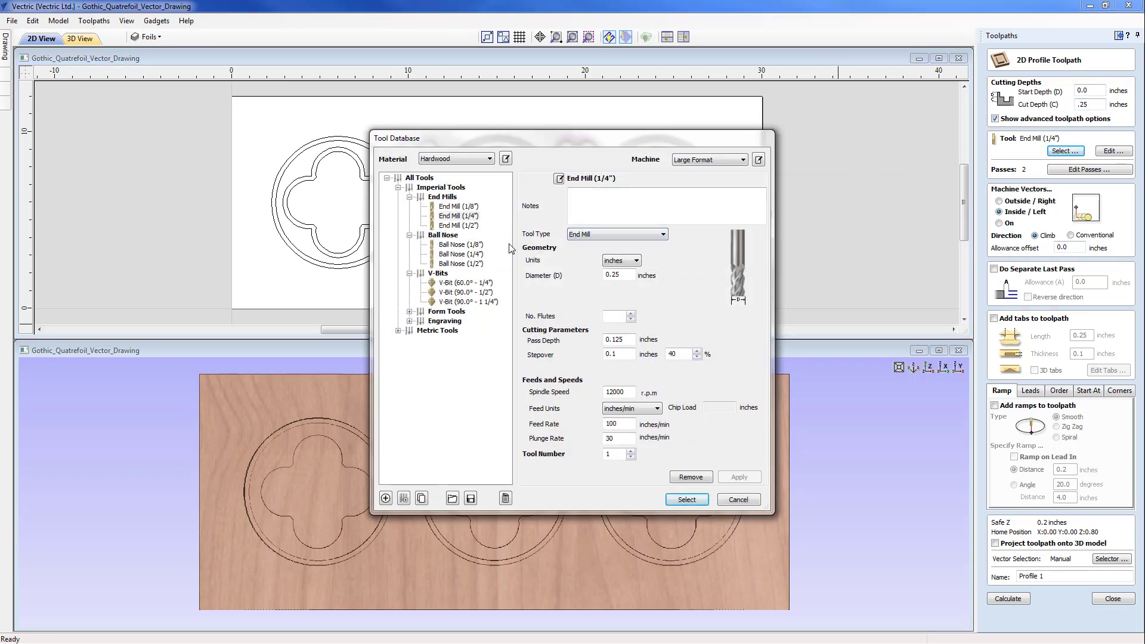
pyautogui.click(477, 264)
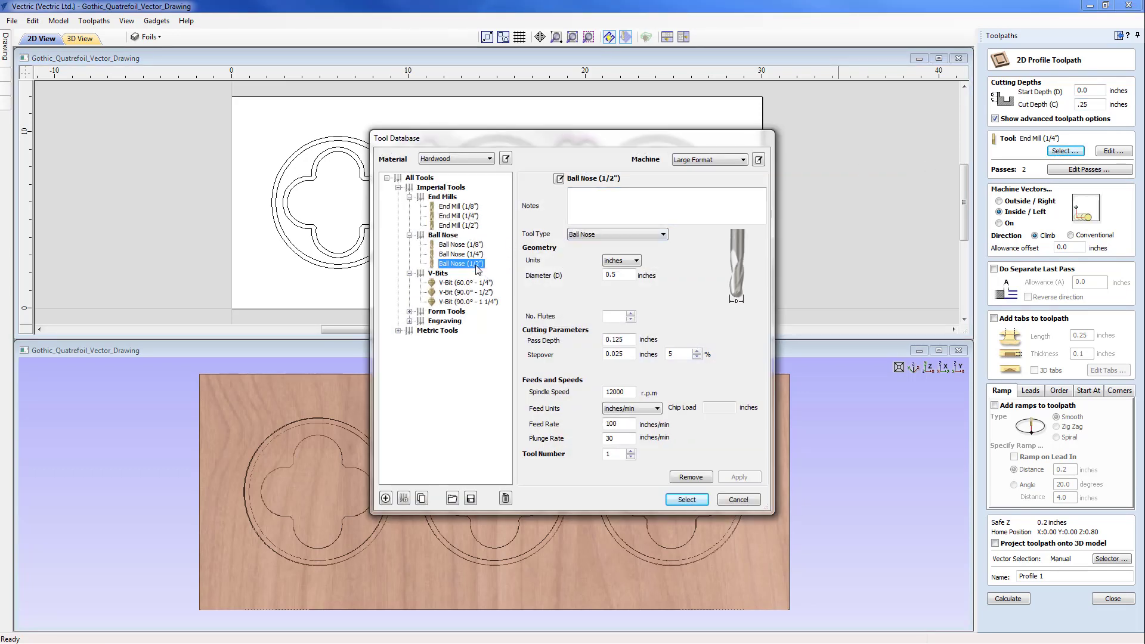
pyautogui.click(688, 500)
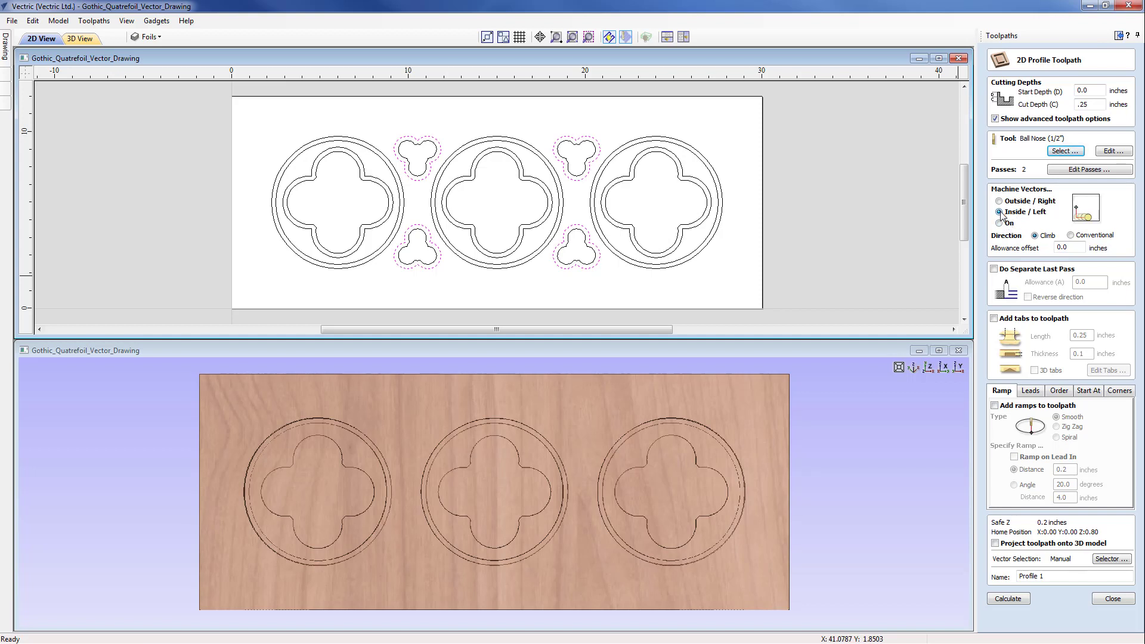
# - Name the trefoil toolpath Profile Trifoils and calculate it
pyautogui.click(1041, 577)
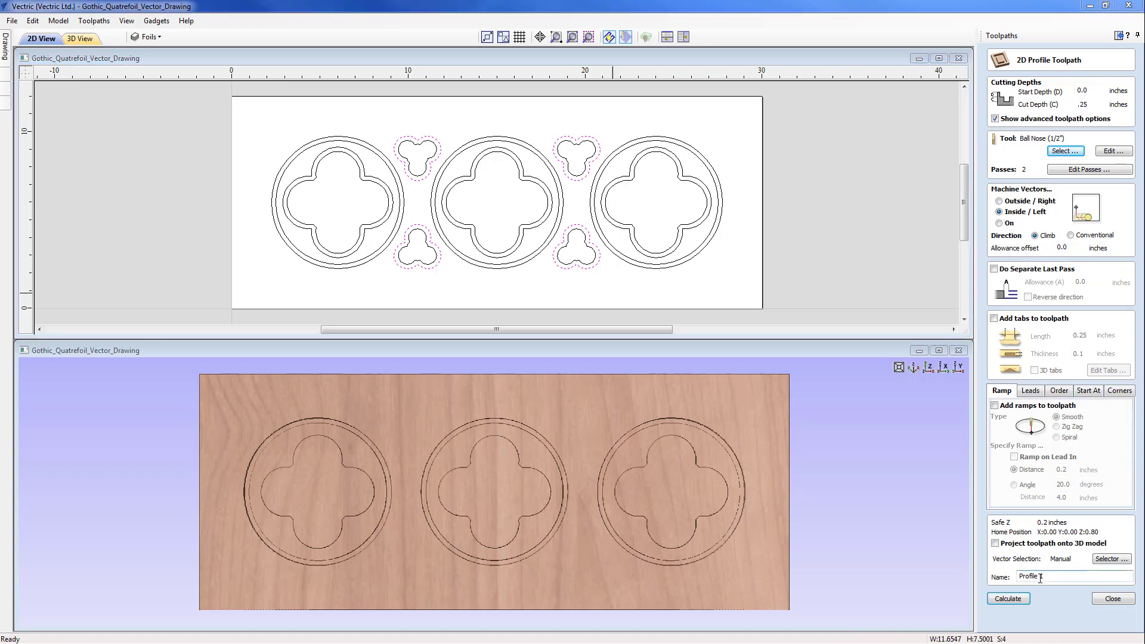
pyautogui.doubleClick(1041, 577)
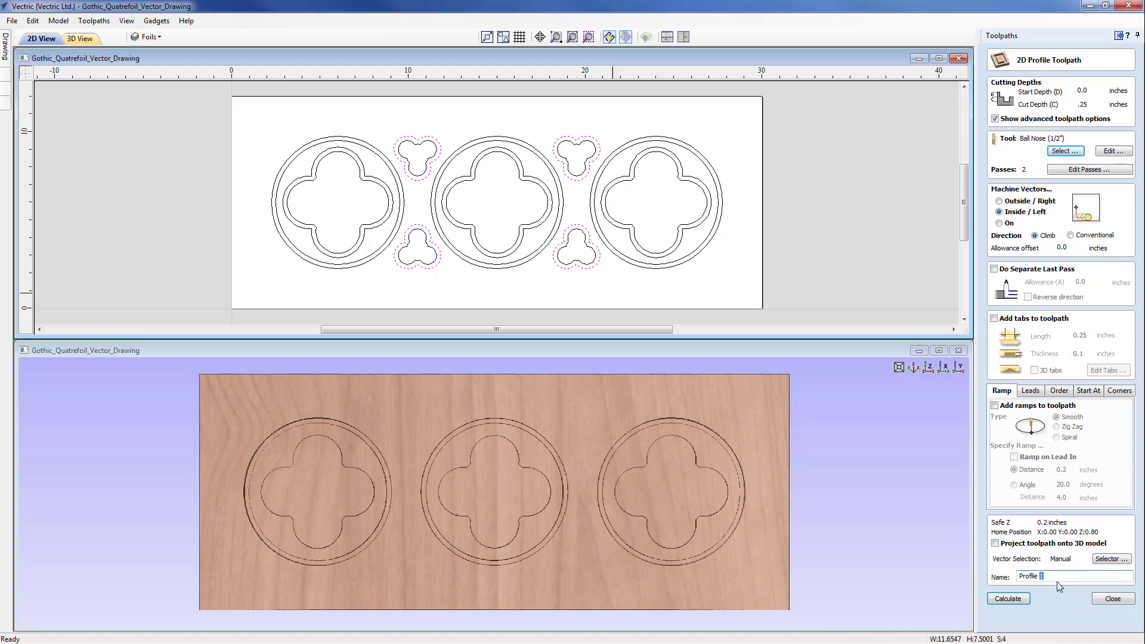
pyautogui.write('Trifoils')
pyautogui.click(1008, 599)
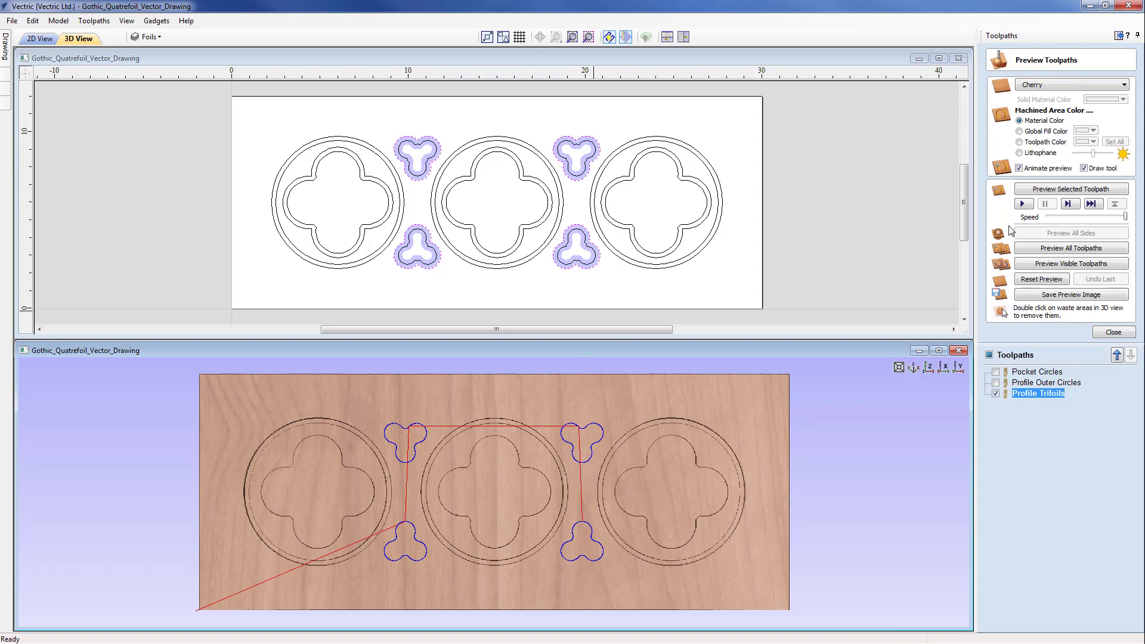
# - Preview the Profile Trifoils toolpath, inspect the rounded trefoil cuts at an angle, and restore the 3D view from straight above
pyautogui.click(1022, 204)
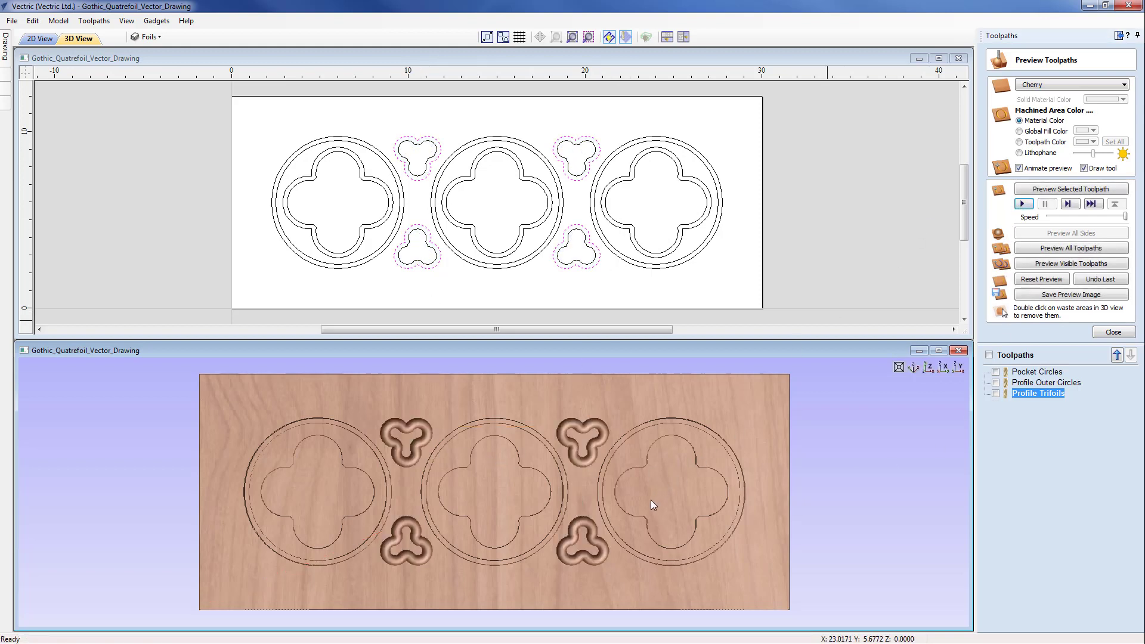
pyautogui.moveTo(577, 541); pyautogui.dragTo(560, 507)
pyautogui.scroll(4, 560, 503)
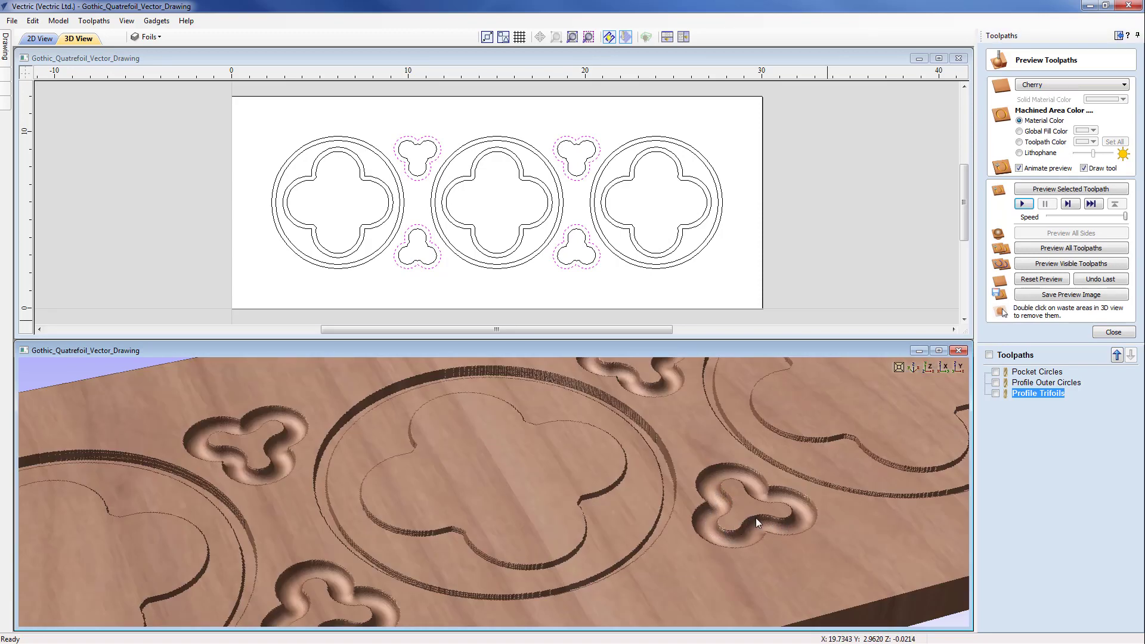
pyautogui.moveTo(756, 518); pyautogui.dragTo(568, 518)
pyautogui.scroll(-4, 620, 504)
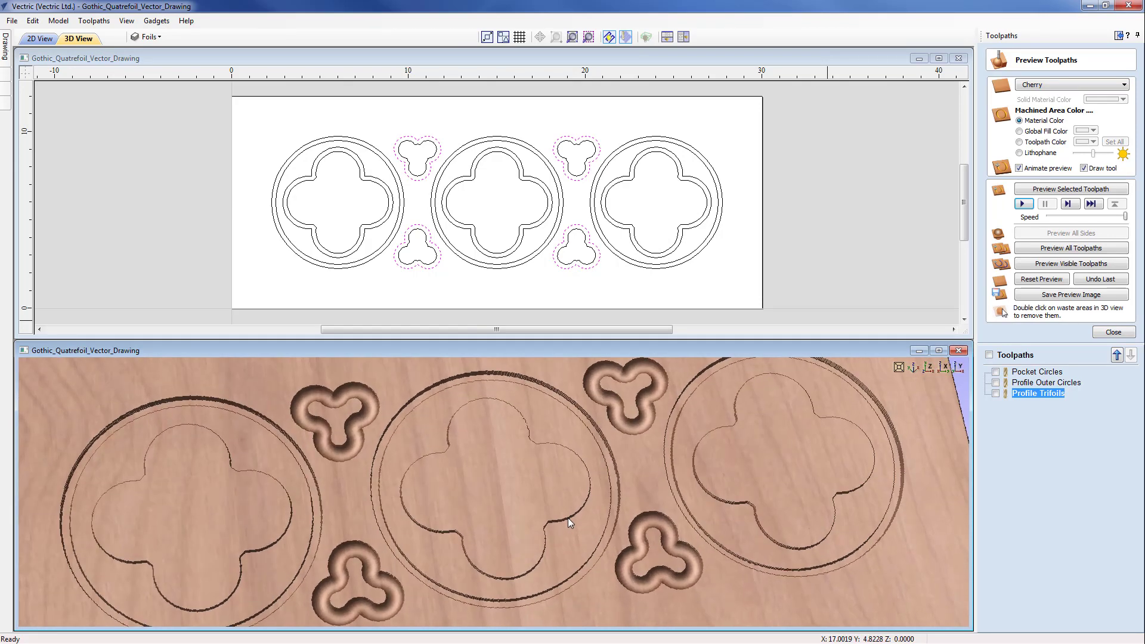
pyautogui.click(932, 366)
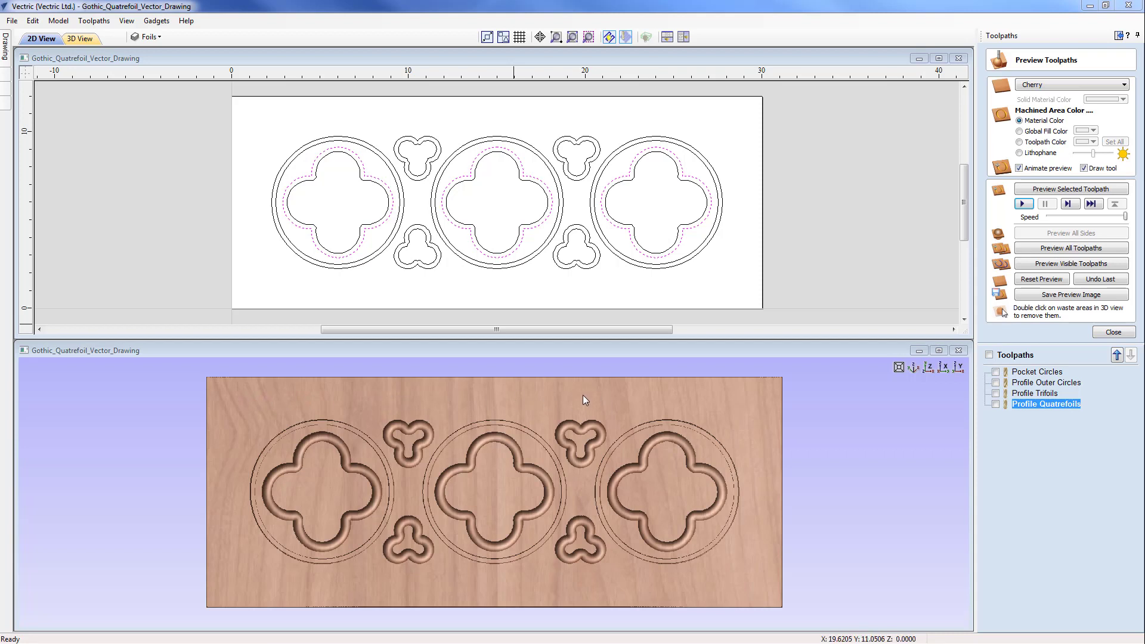
# - In a maximized 2D view, hide the Foils layer and make the Top & Bottom Grooves layer visible and active
pyautogui.click(940, 58)
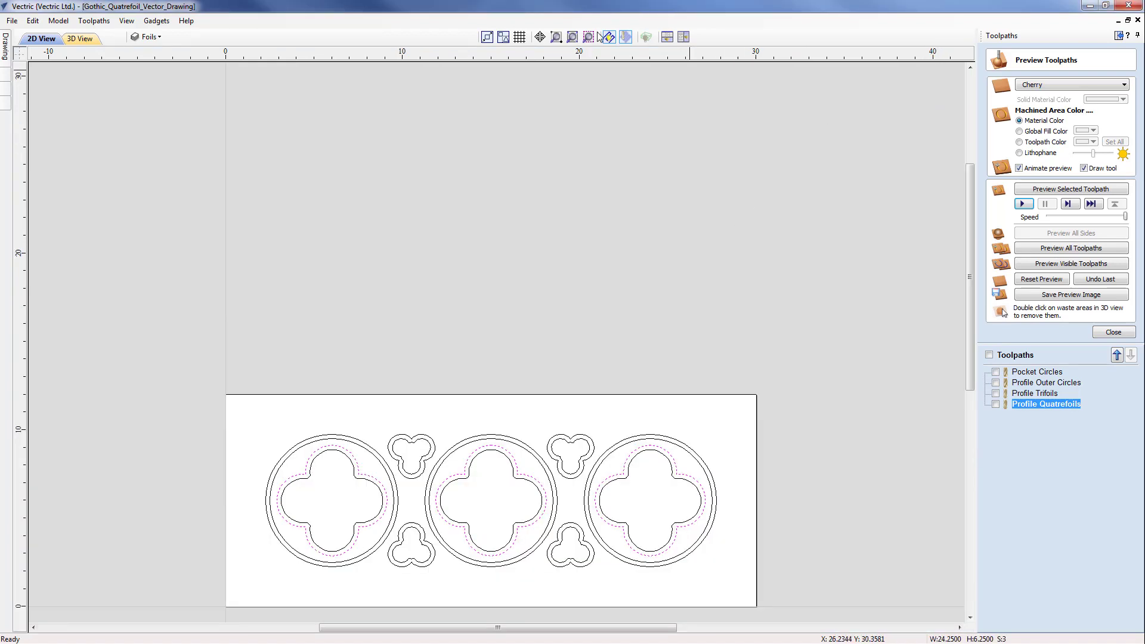
pyautogui.click(572, 36)
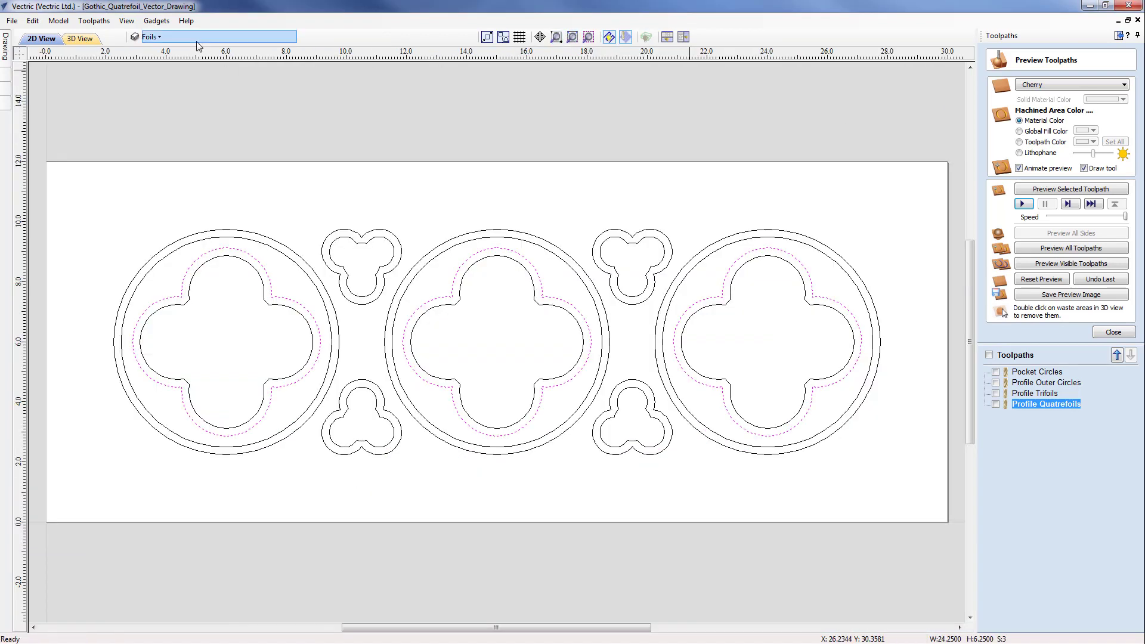
pyautogui.click(163, 36)
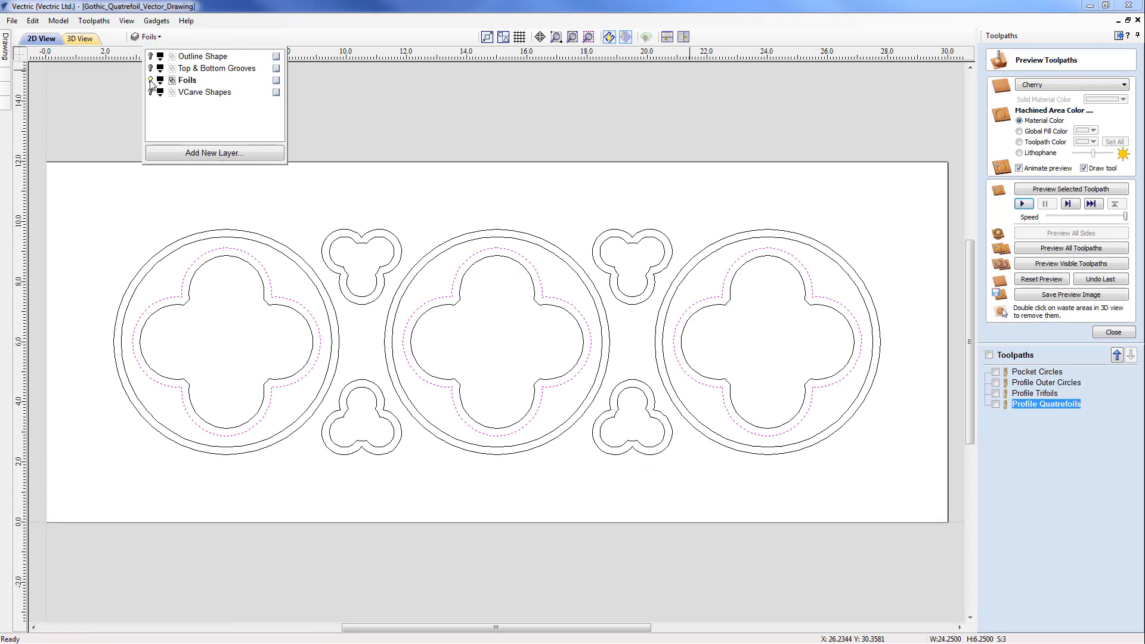
pyautogui.click(150, 81)
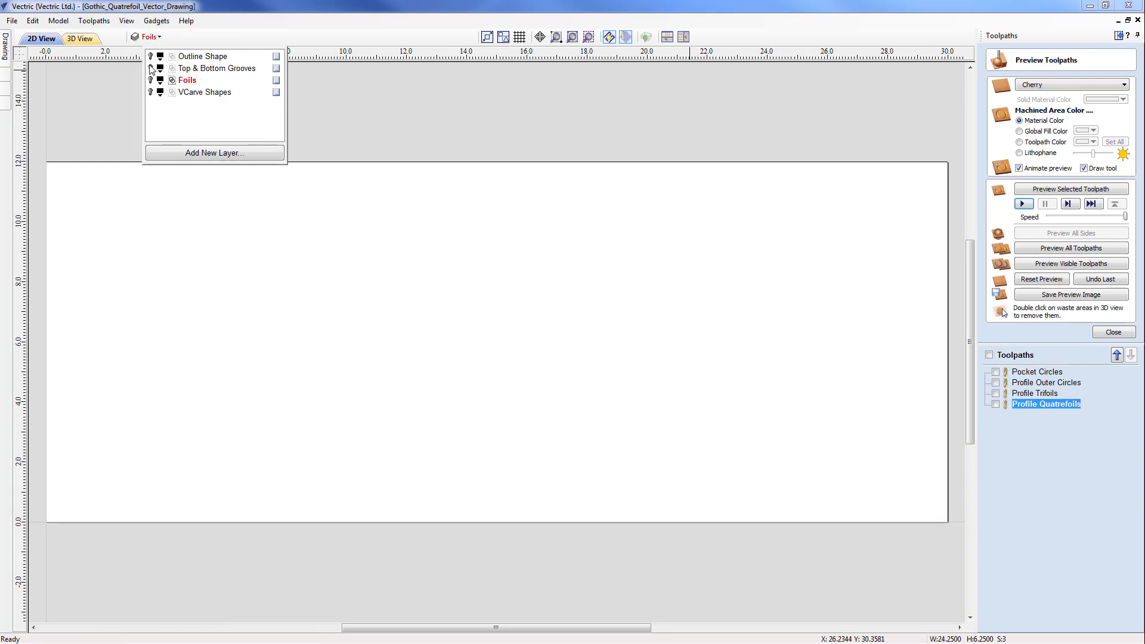
pyautogui.click(150, 69)
pyautogui.click(212, 70)
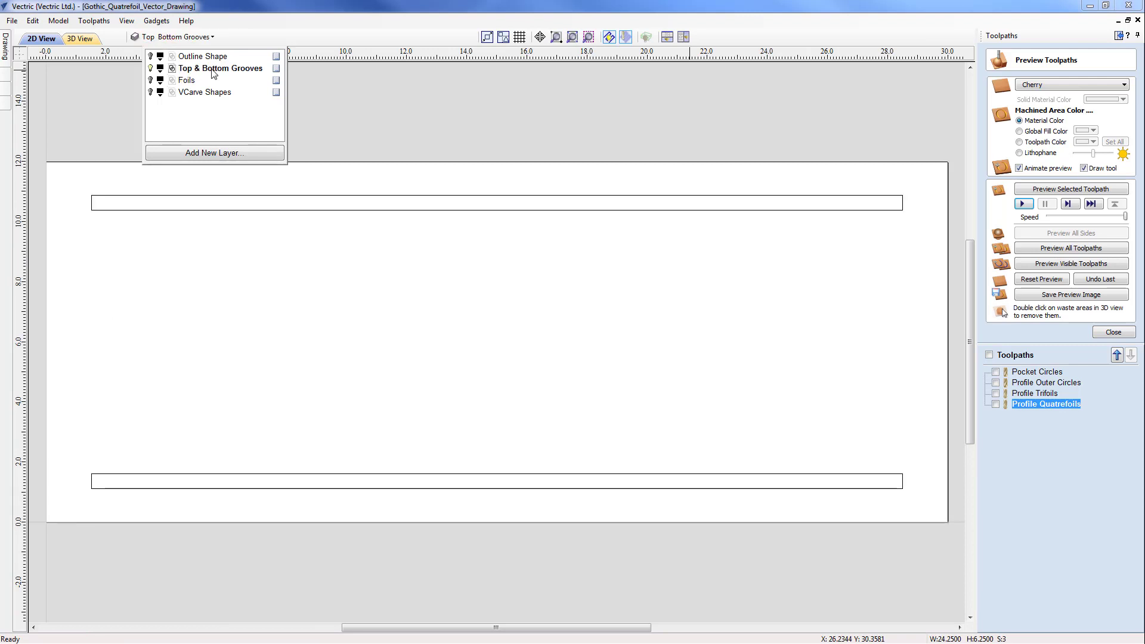
pyautogui.click(350, 245)
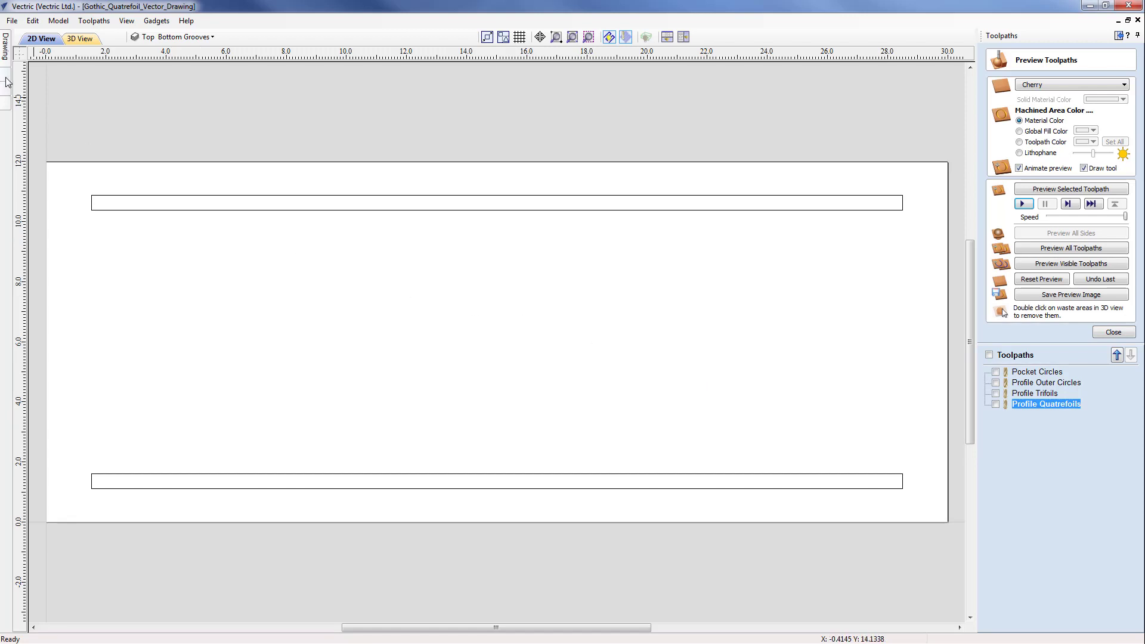
# - Draw a 27 inch horizontal centre line through the upper groove rectangle, joining the midpoints of its two short sides
pyautogui.click(4, 50)
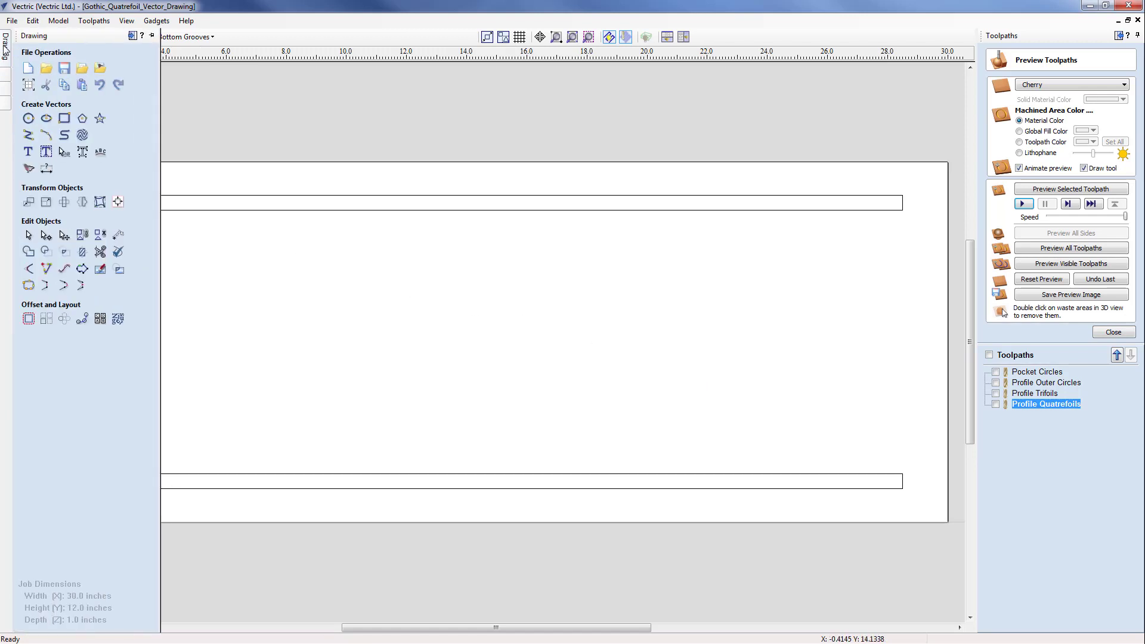
pyautogui.click(28, 136)
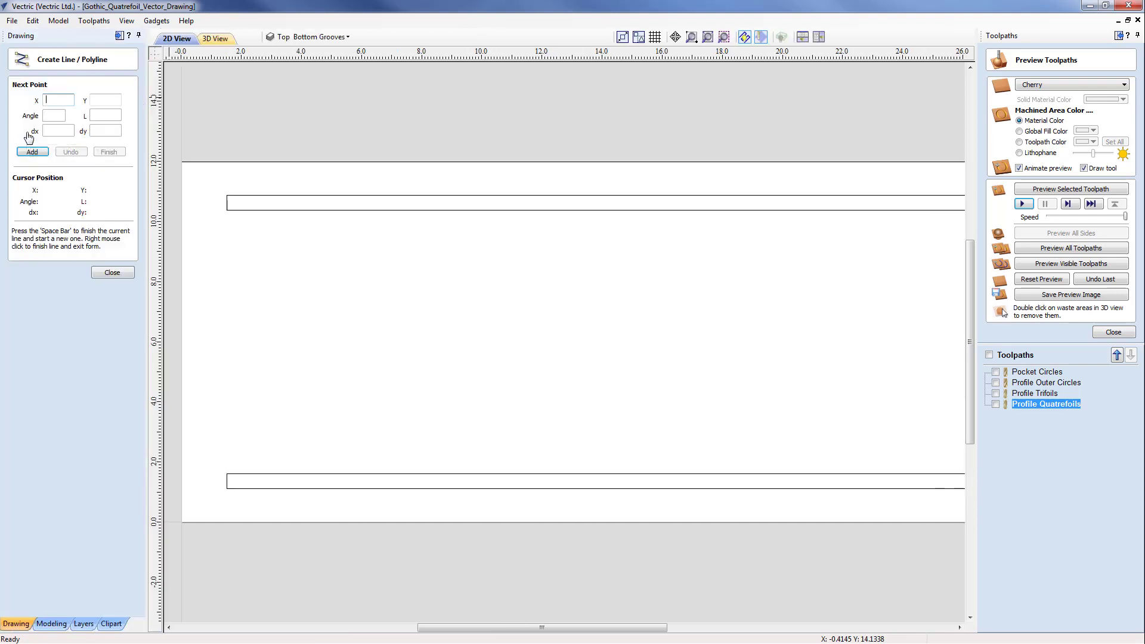
pyautogui.click(232, 199)
pyautogui.moveTo(796, 300); pyautogui.dragTo(471, 289, button='middle')
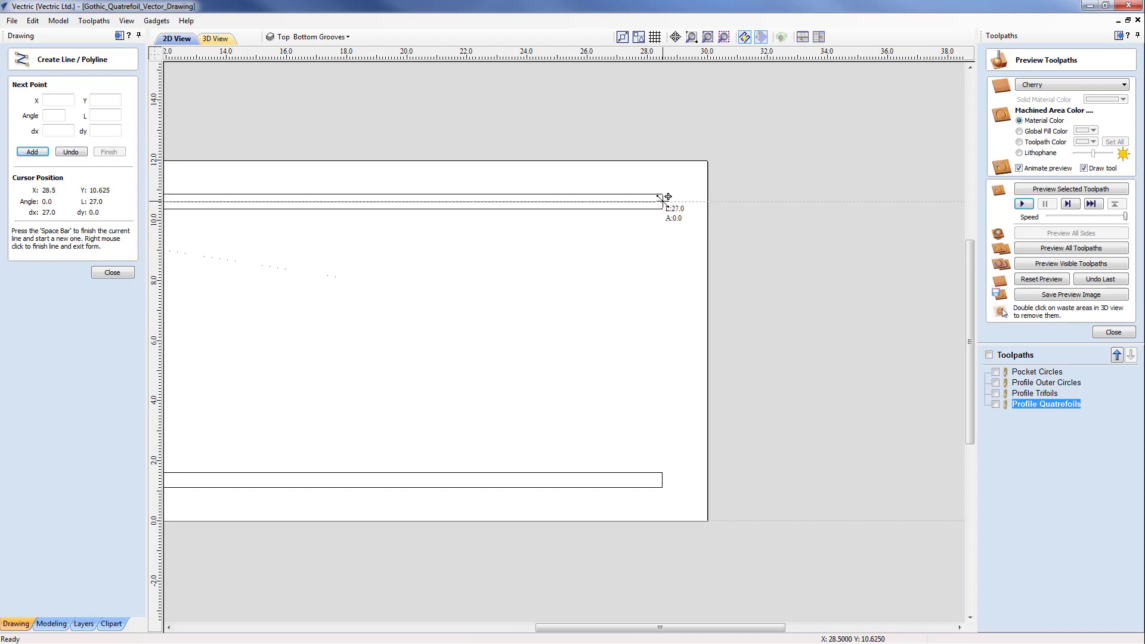
pyautogui.click(662, 202)
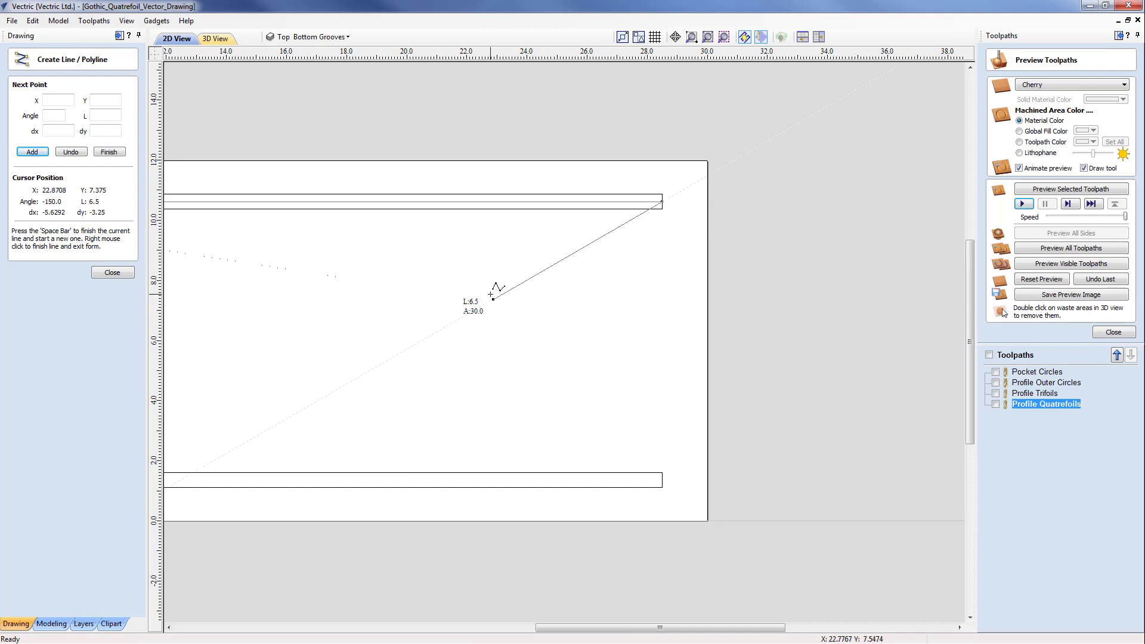
pyautogui.press('space')
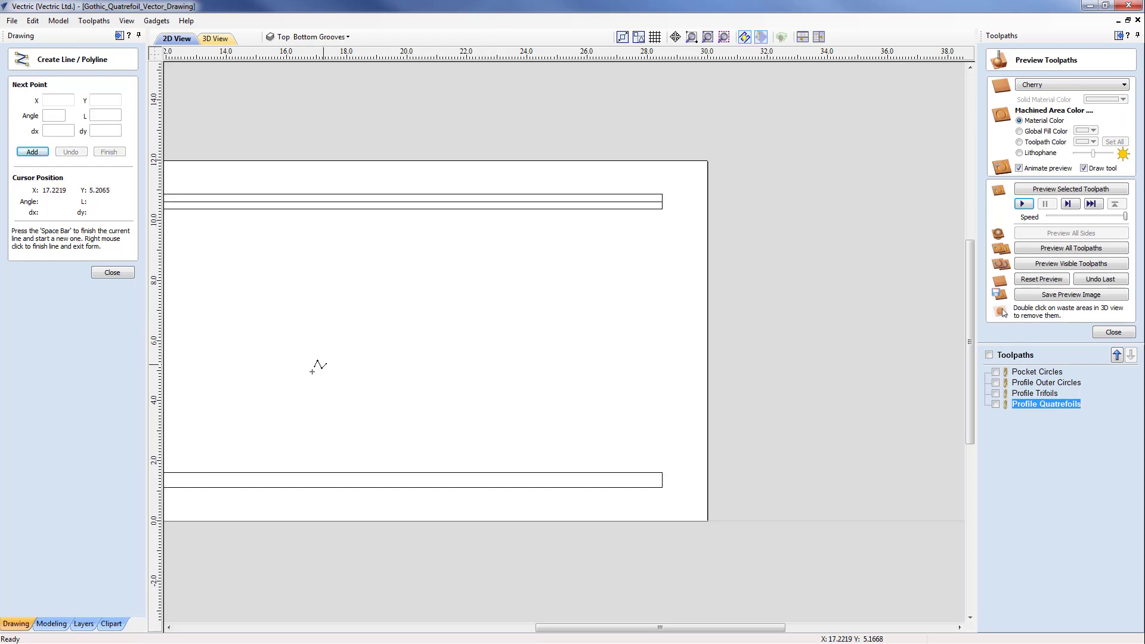
# - Draw a horizontal centre line through the lower groove rectangle between its short-side midpoints and finish the polyline
pyautogui.moveTo(320, 365); pyautogui.dragTo(640, 308, button='middle')
pyautogui.scroll(1, 465, 325)
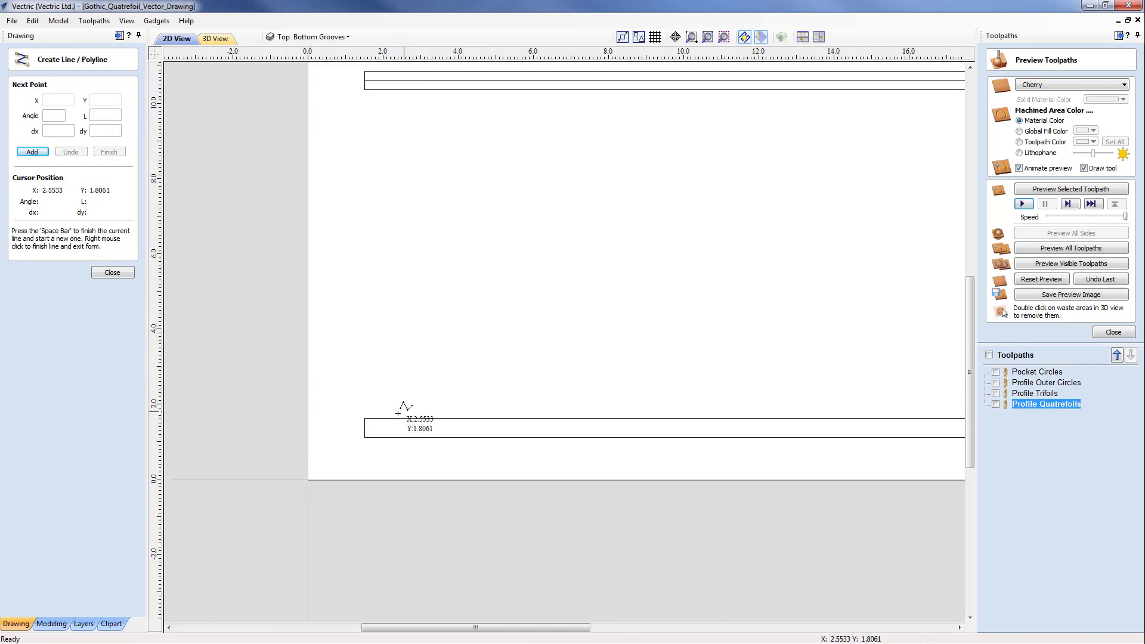
pyautogui.click(369, 425)
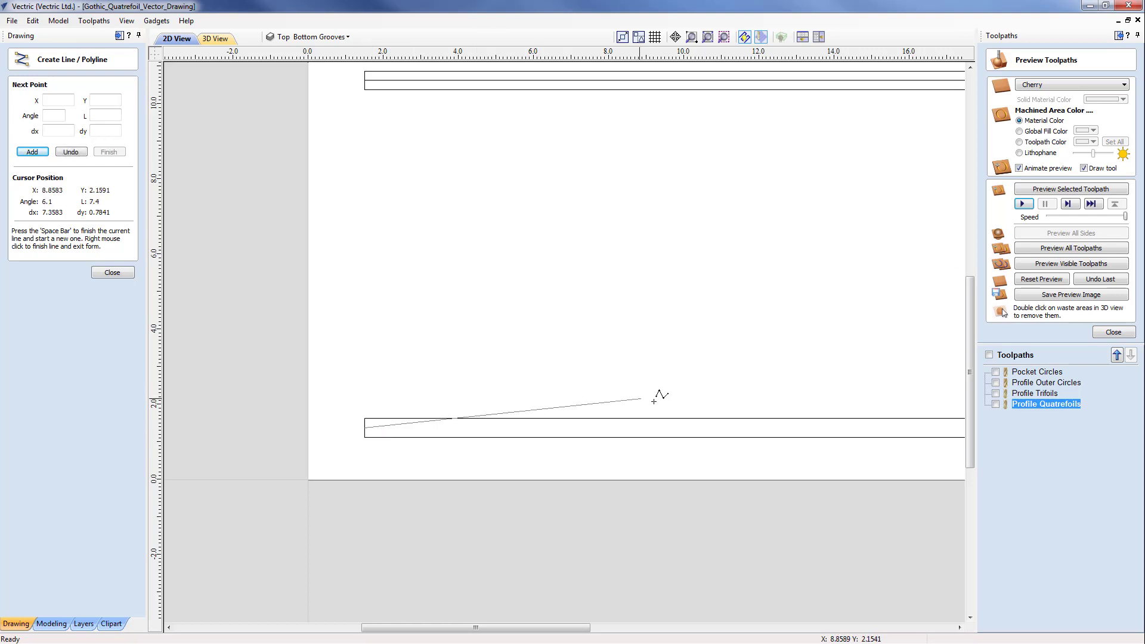
pyautogui.moveTo(778, 426); pyautogui.dragTo(178, 412, button='middle')
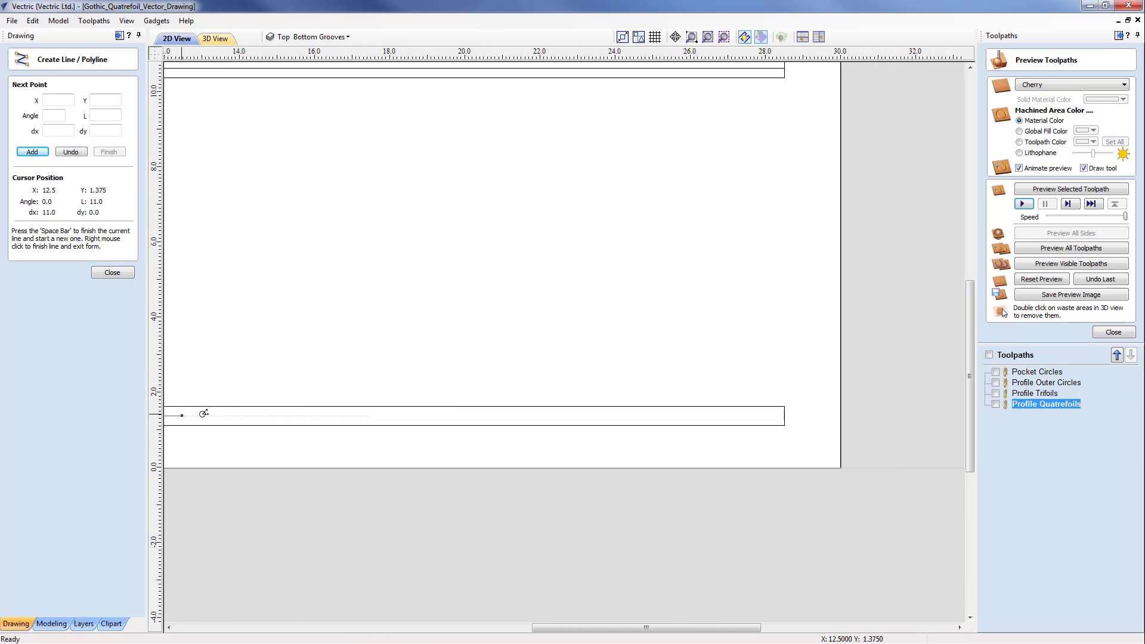
pyautogui.click(786, 415)
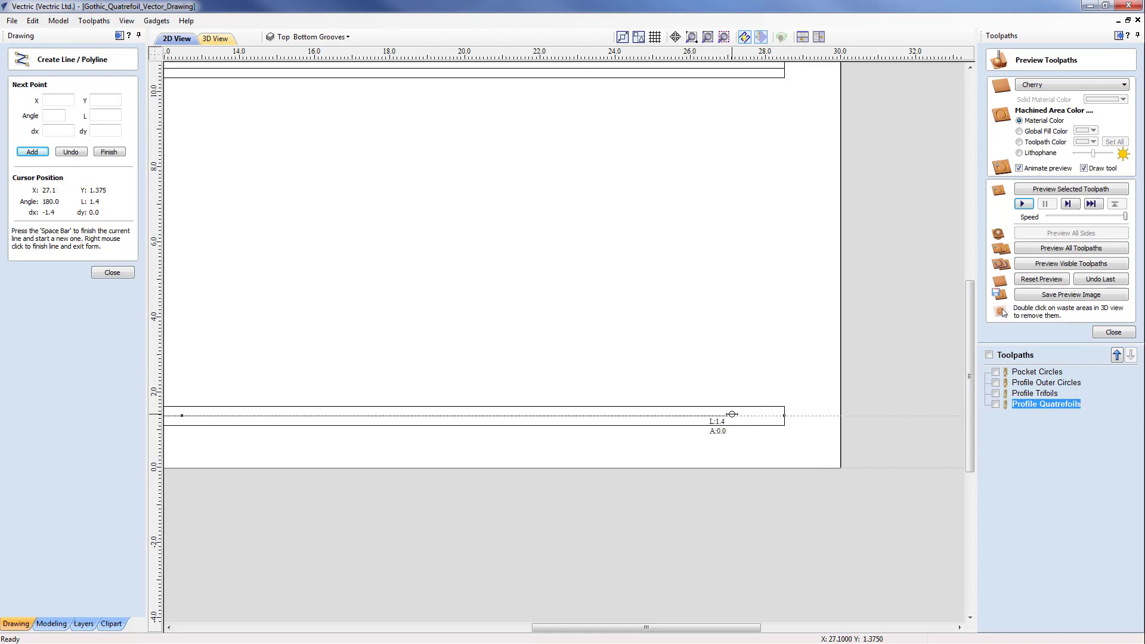
pyautogui.rightClick(733, 415)
# - Select both groove centre lines and stretch them past both ends of the rectangles to a width of about 27.67 inches
pyautogui.scroll(-2, 567, 397)
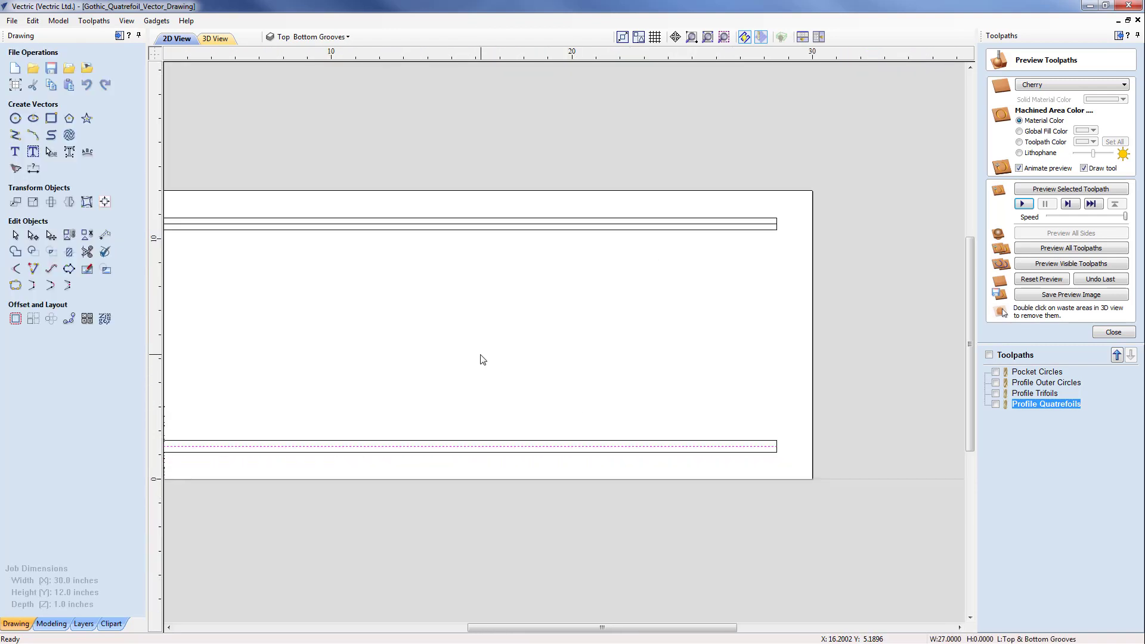
pyautogui.moveTo(483, 359)
pyautogui.mouseDown(button='middle')
pyautogui.moveTo(614, 363)
pyautogui.moveTo(573, 306)
pyautogui.mouseUp(button='middle')
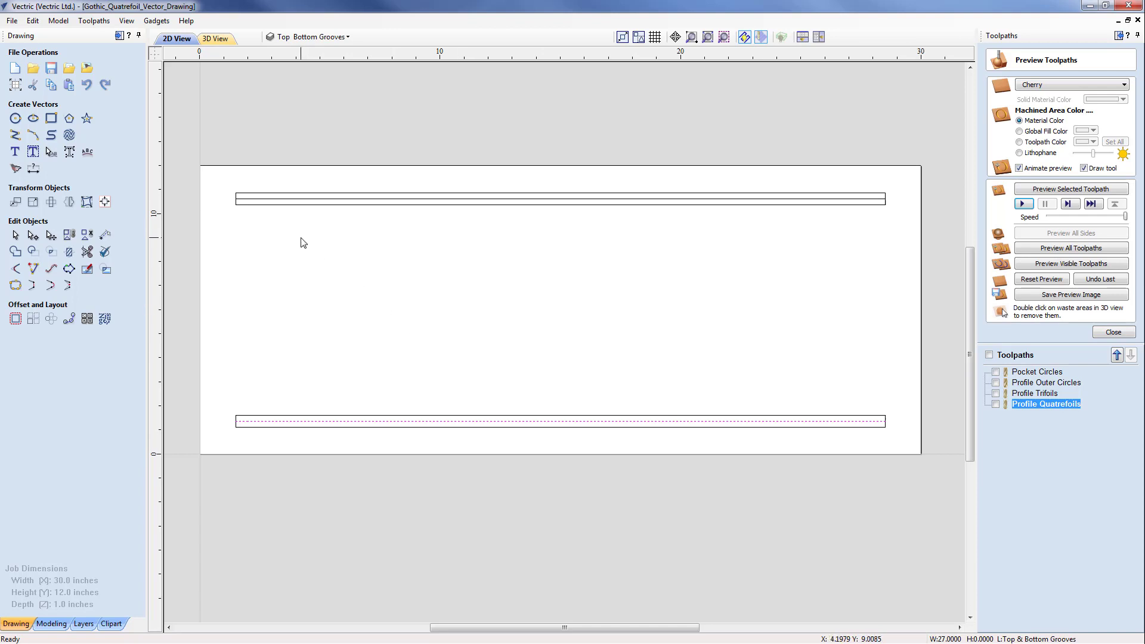
pyautogui.keyDown('shift'); pyautogui.click(308, 204); pyautogui.keyUp('shift')
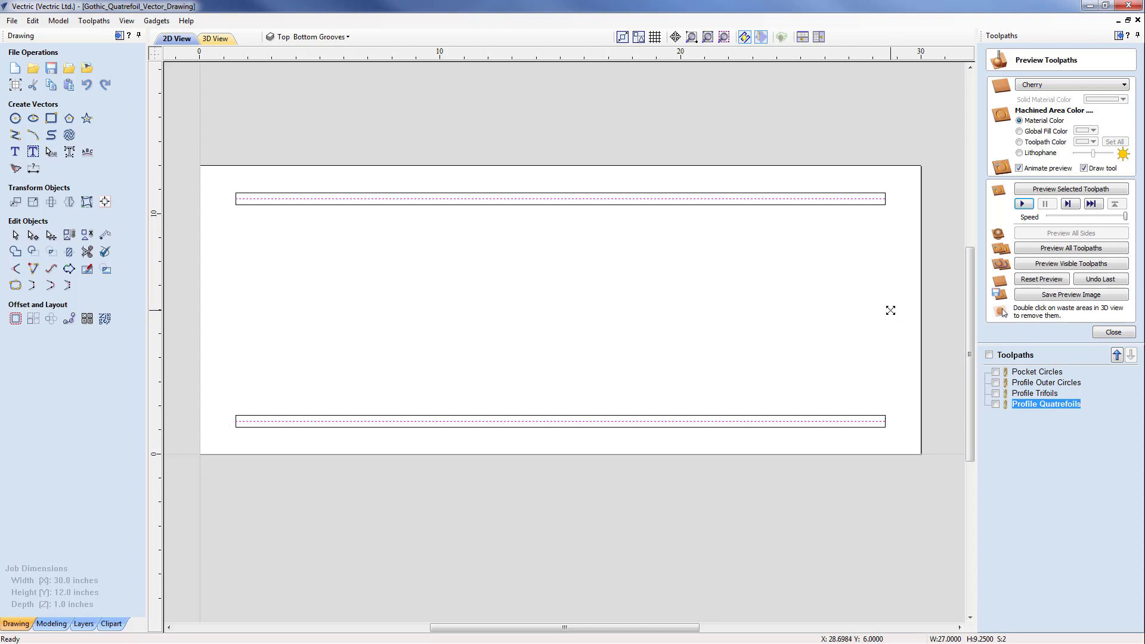
pyautogui.moveTo(891, 311); pyautogui.dragTo(894, 310)
pyautogui.moveTo(230, 310); pyautogui.dragTo(228, 309)
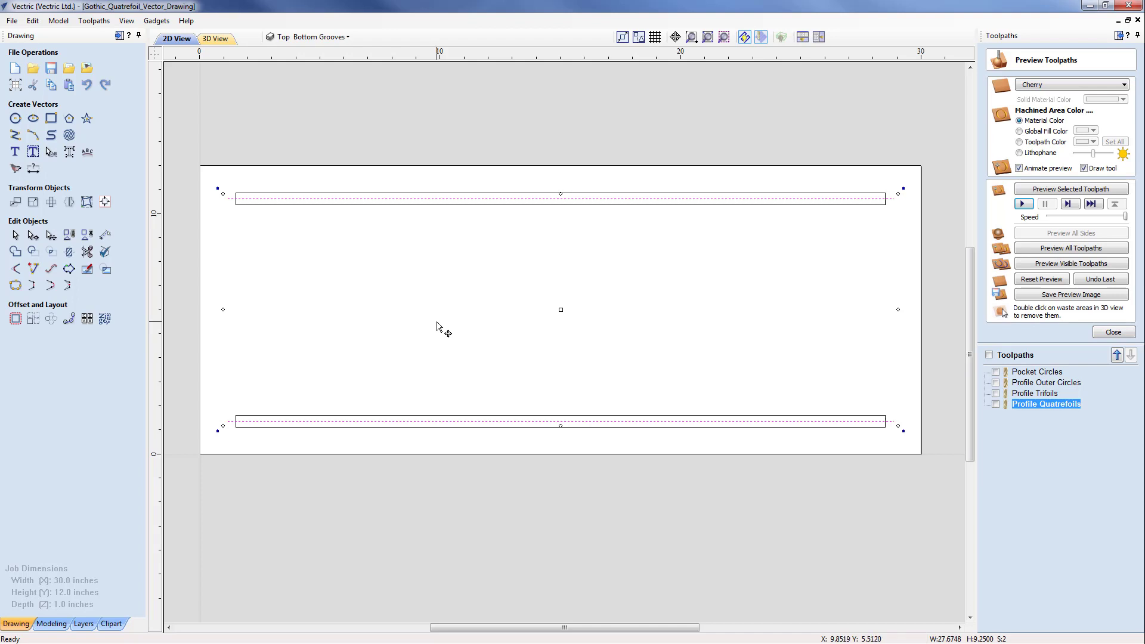
# - Set up a 2D profile toolpath for the two groove lines with a 0.25 inch cut depth, machining on the vectors
pyautogui.click(1114, 333)
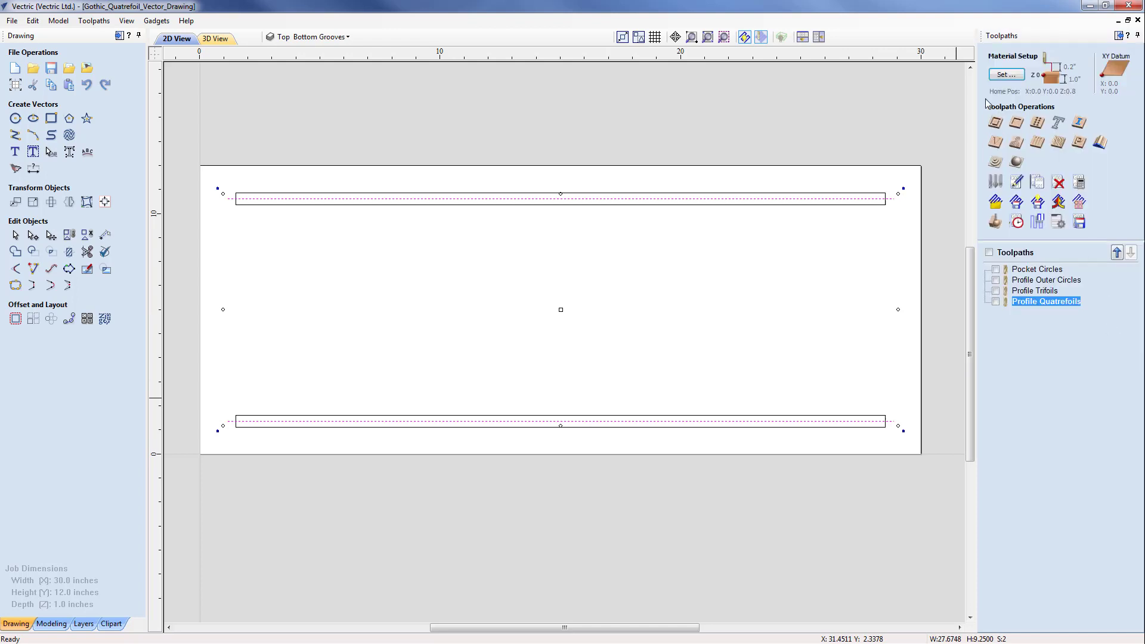
pyautogui.click(996, 122)
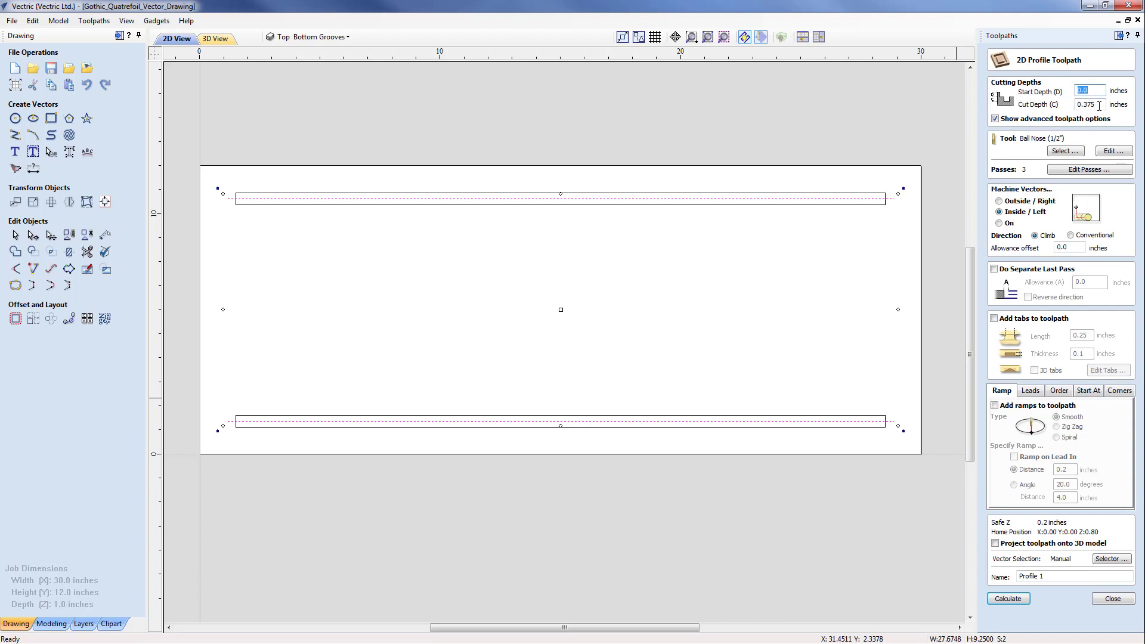
pyautogui.click(1100, 106)
pyautogui.write('.25')
pyautogui.click(1000, 223)
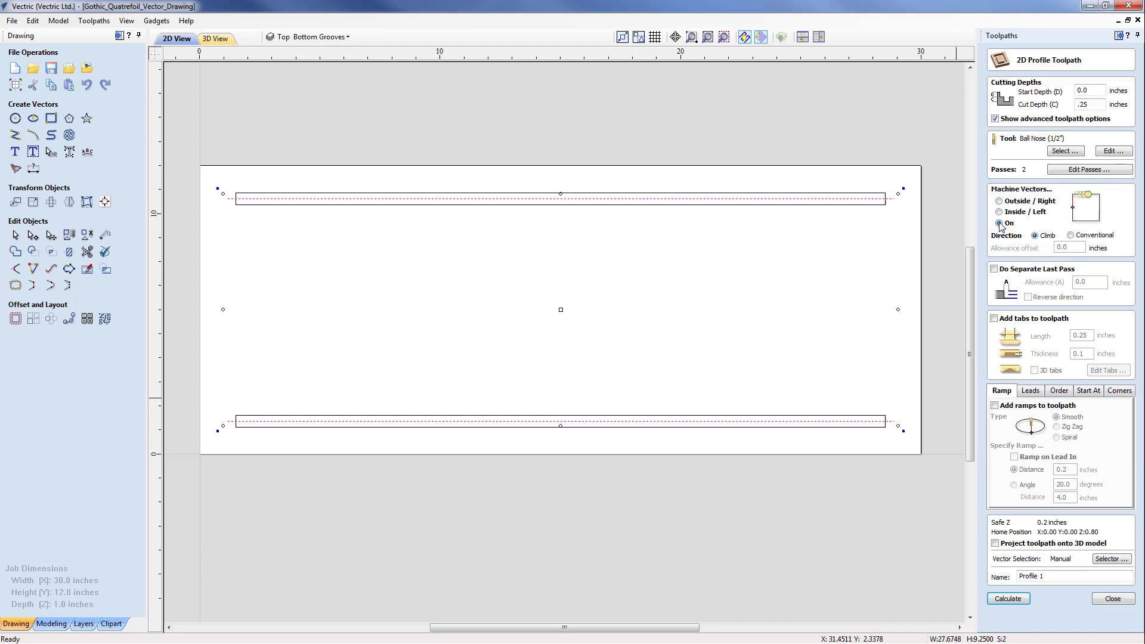
# - Calculate the toolpath under the name Profile Top and Bottom Grooves and preview it with the 2D and 3D views tiled horizontally
pyautogui.click(1045, 577)
pyautogui.doubleClick(1042, 577)
pyautogui.write('Top and Bottom Grooves')
pyautogui.click(1025, 600)
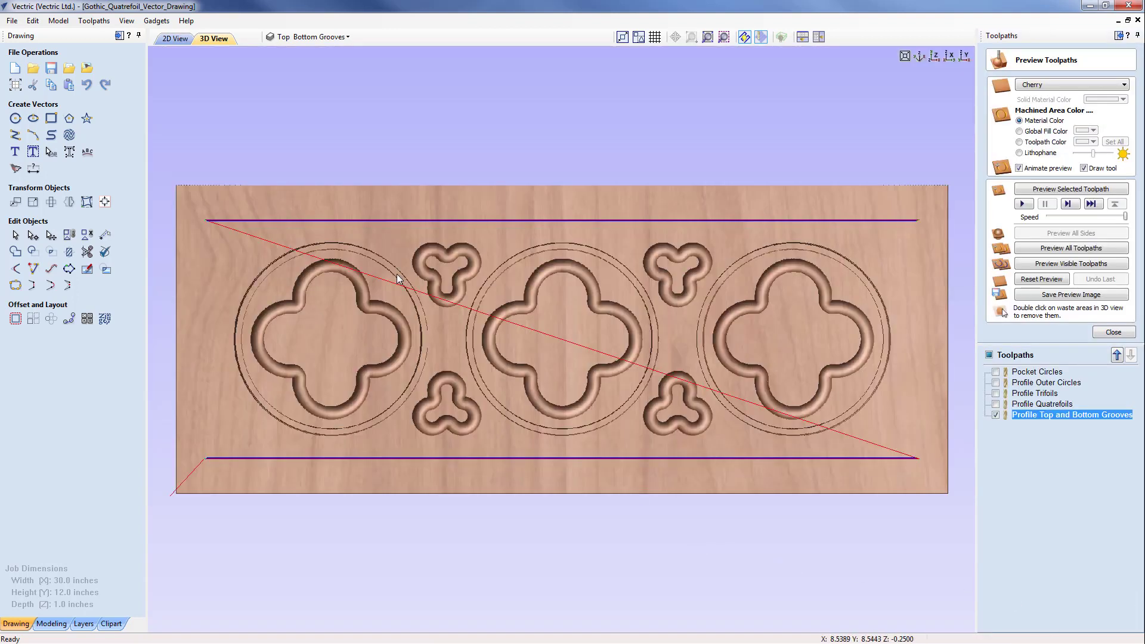
pyautogui.click(803, 37)
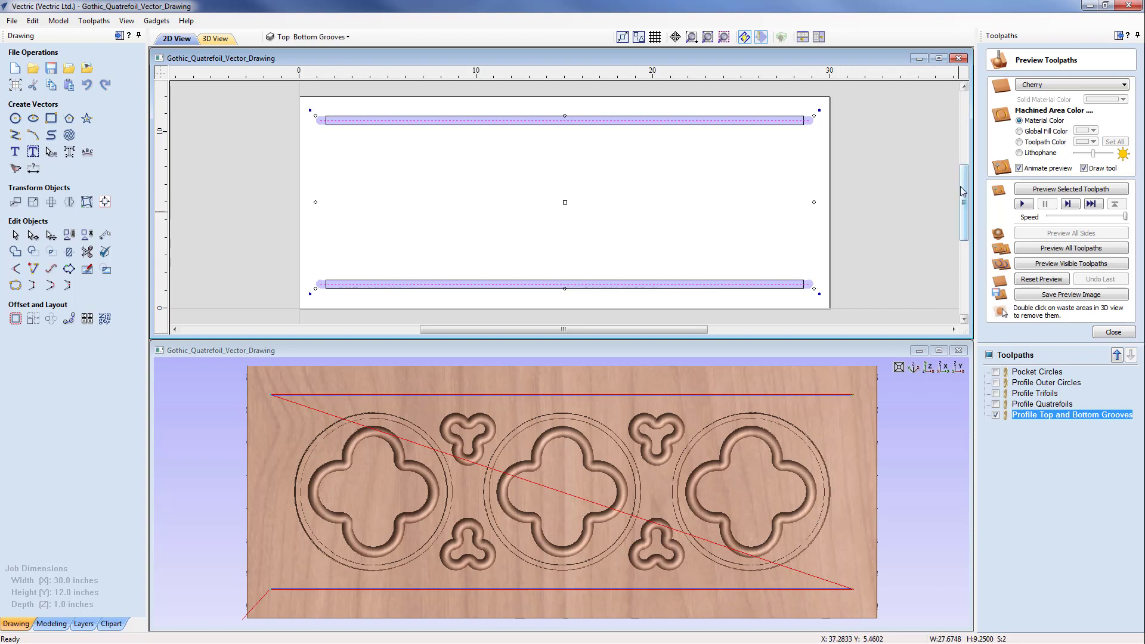
pyautogui.click(1022, 204)
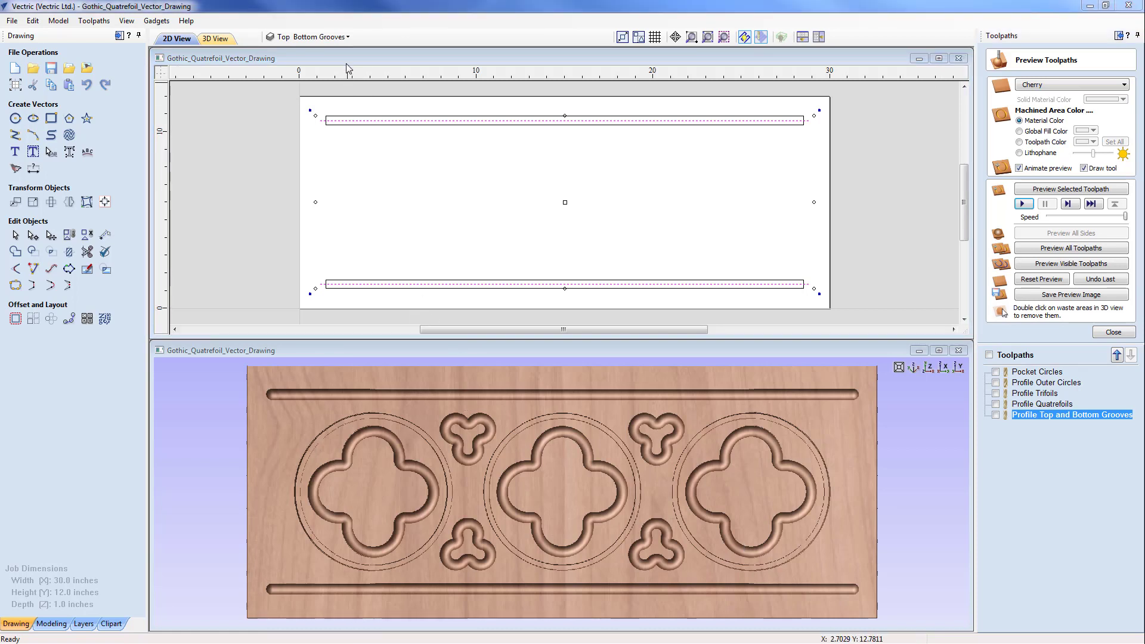
# - Hide the Top & Bottom Grooves layer and make the VCarve Shapes layer visible
pyautogui.click(348, 38)
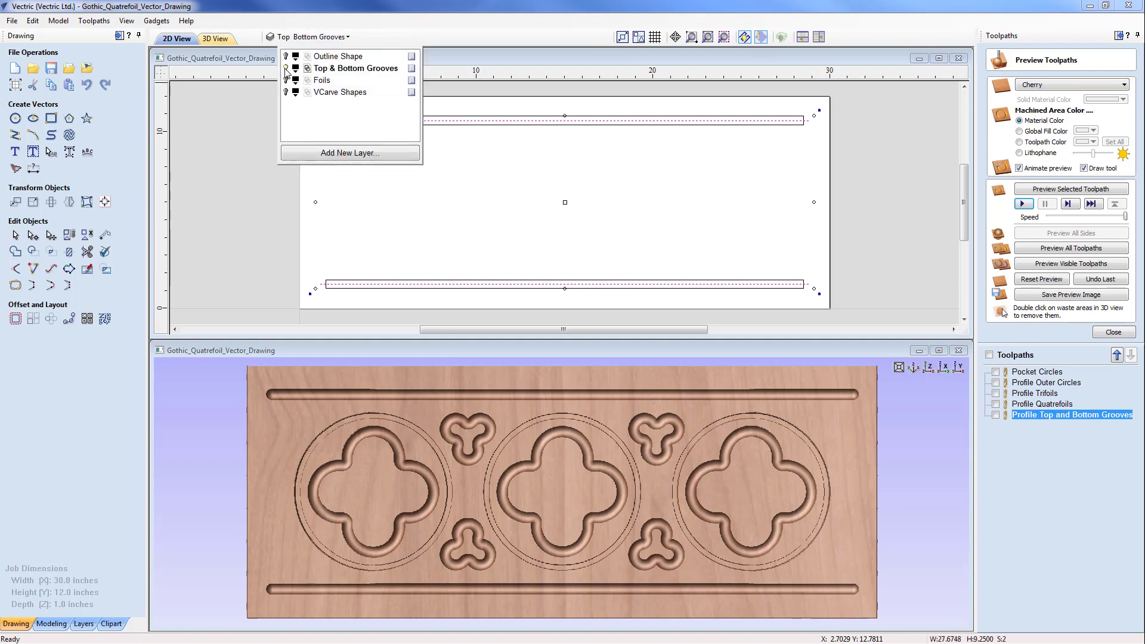
pyautogui.click(286, 69)
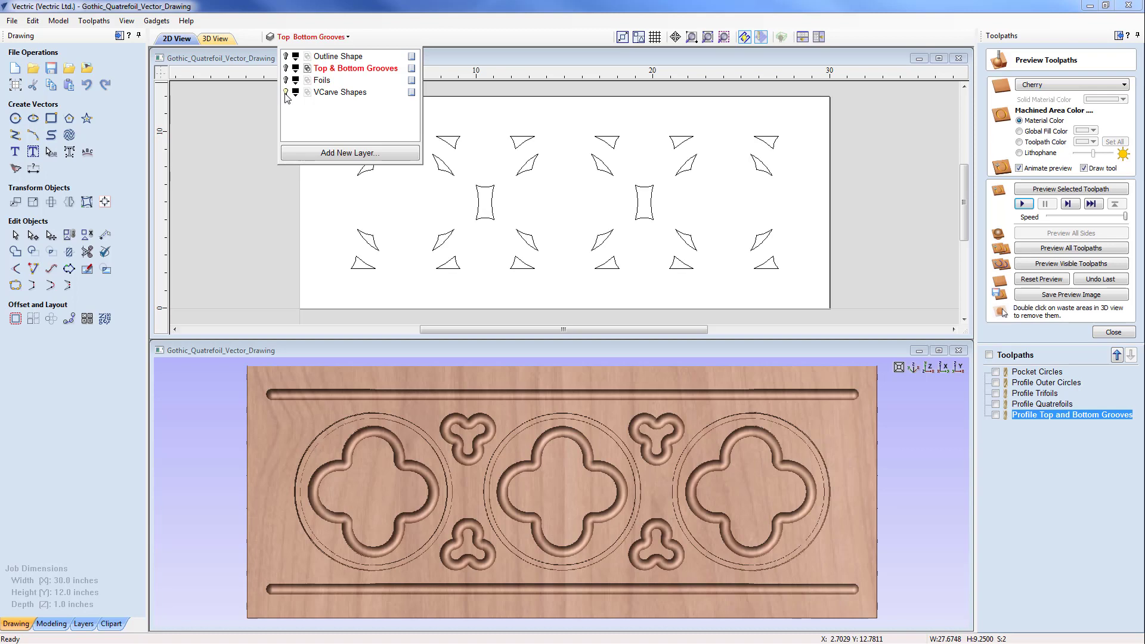
pyautogui.click(339, 221)
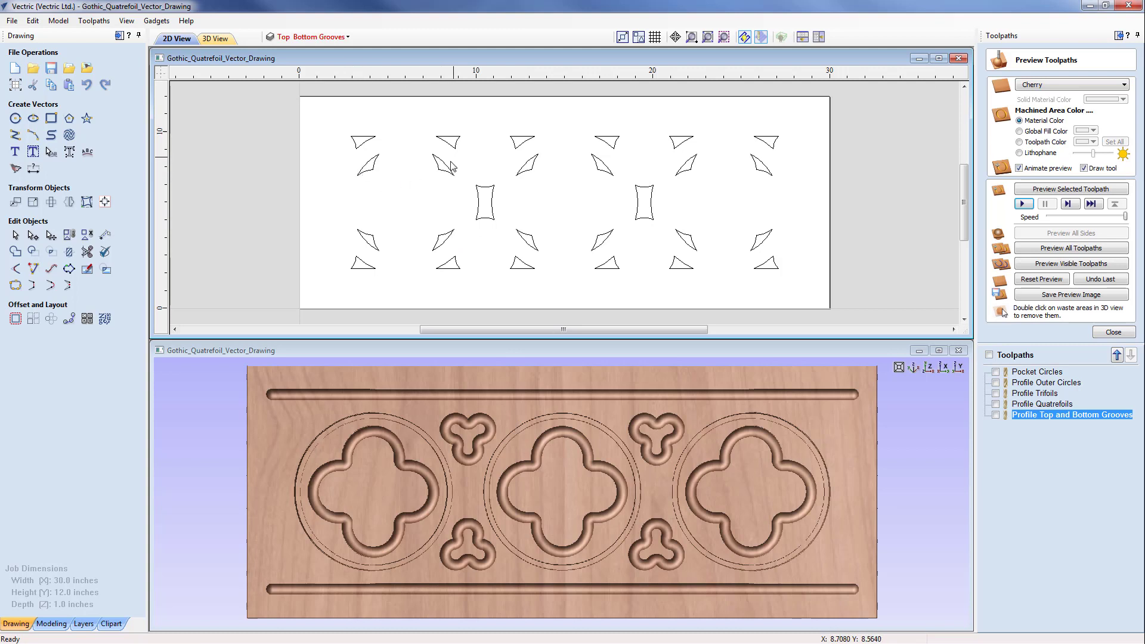
# - Select the upper and lower rows of corner triangles plus the two four-sided shapes between the circles
pyautogui.moveTo(468, 157); pyautogui.dragTo(367, 246)
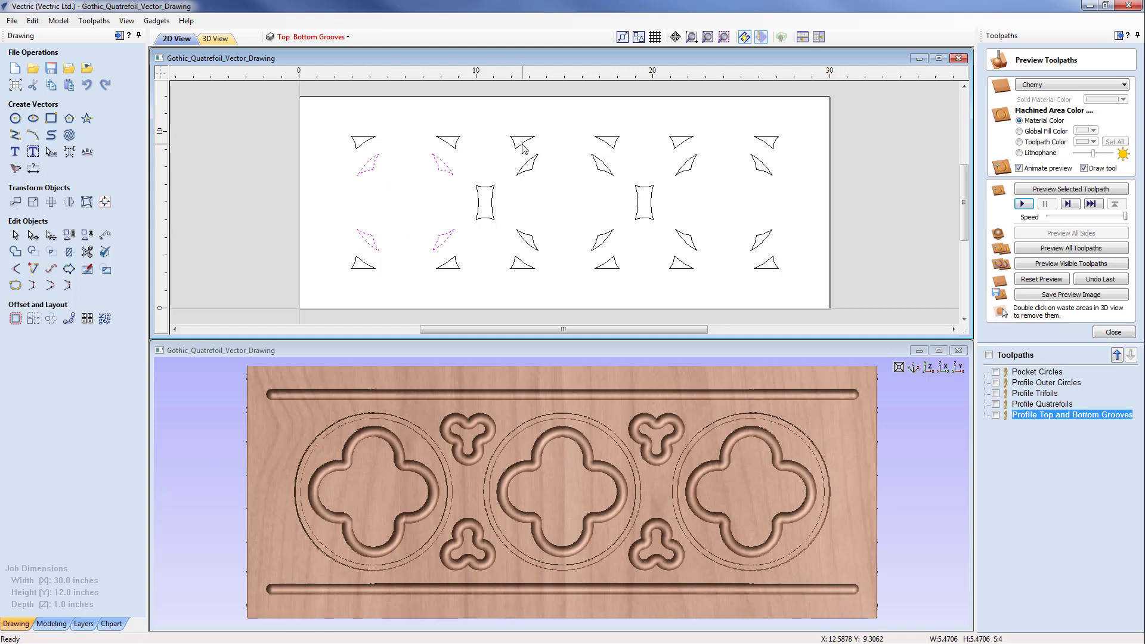
pyautogui.click(485, 155)
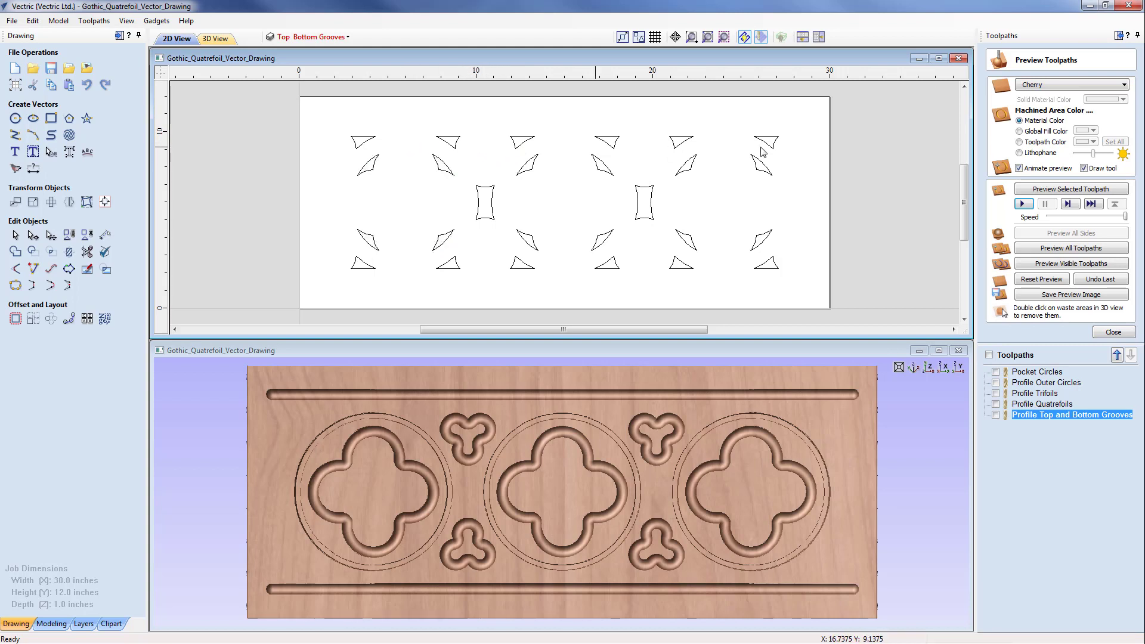
pyautogui.moveTo(803, 125); pyautogui.dragTo(357, 151)
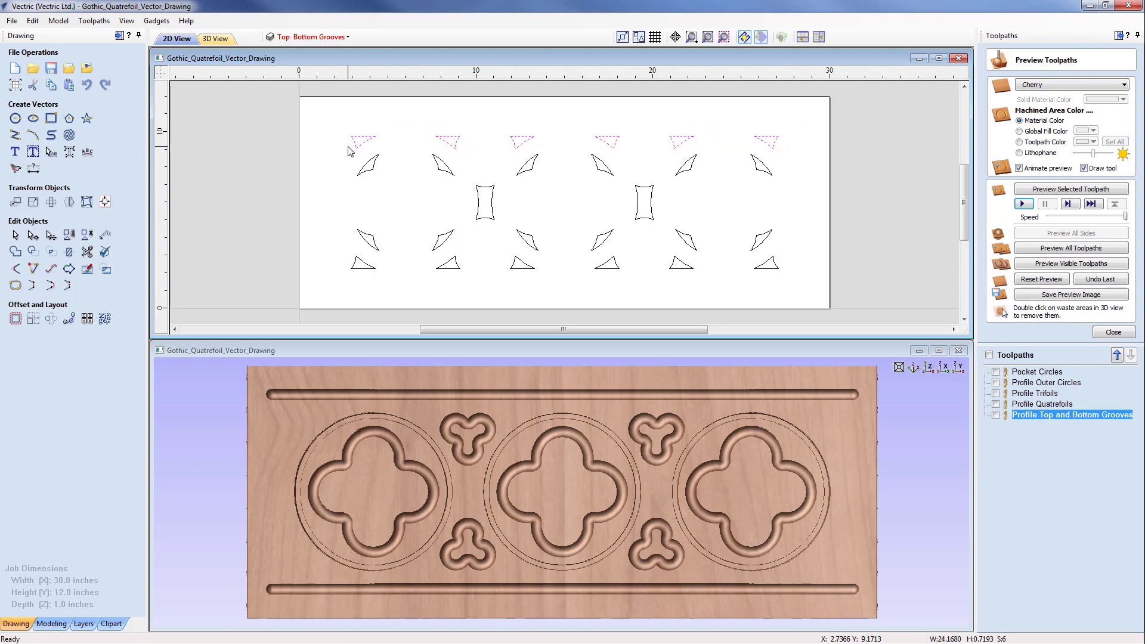
pyautogui.keyDown('shift'); pyautogui.moveTo(798, 292); pyautogui.dragTo(312, 256); pyautogui.keyUp('shift')
pyautogui.keyDown('shift'); pyautogui.click(493, 204); pyautogui.keyUp('shift')
pyautogui.keyDown('shift'); pyautogui.click(653, 204); pyautogui.keyUp('shift')
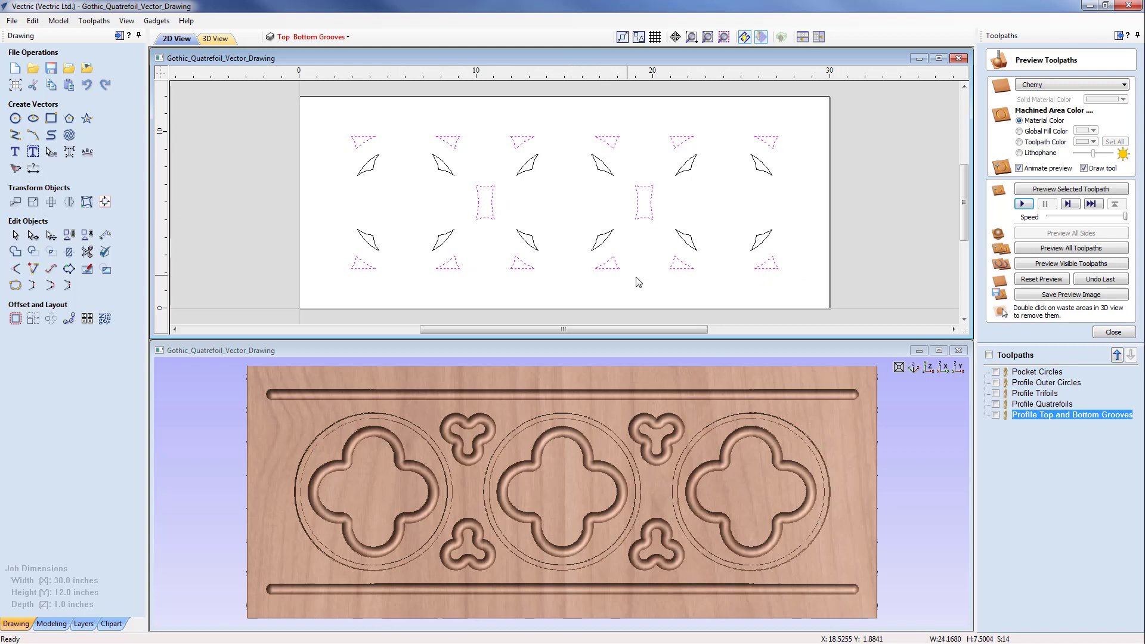
# - Set up a V-Carve / Engraving toolpath for the selected outer shapes with the V-Bit (90.0° - 1 1/4") tool
pyautogui.click(1110, 333)
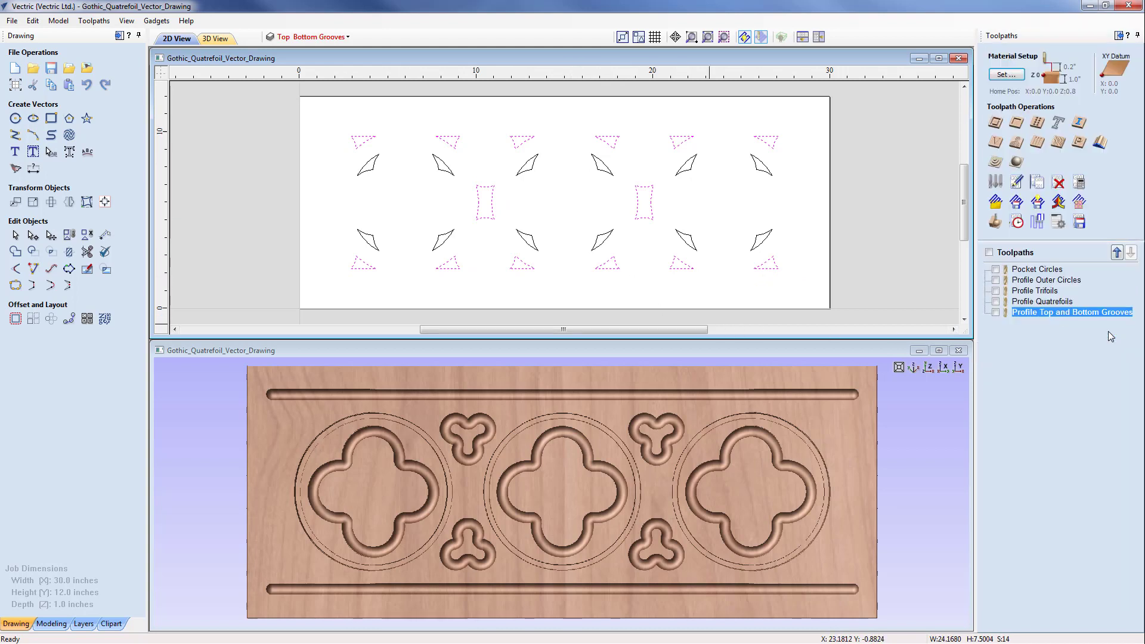
pyautogui.click(995, 144)
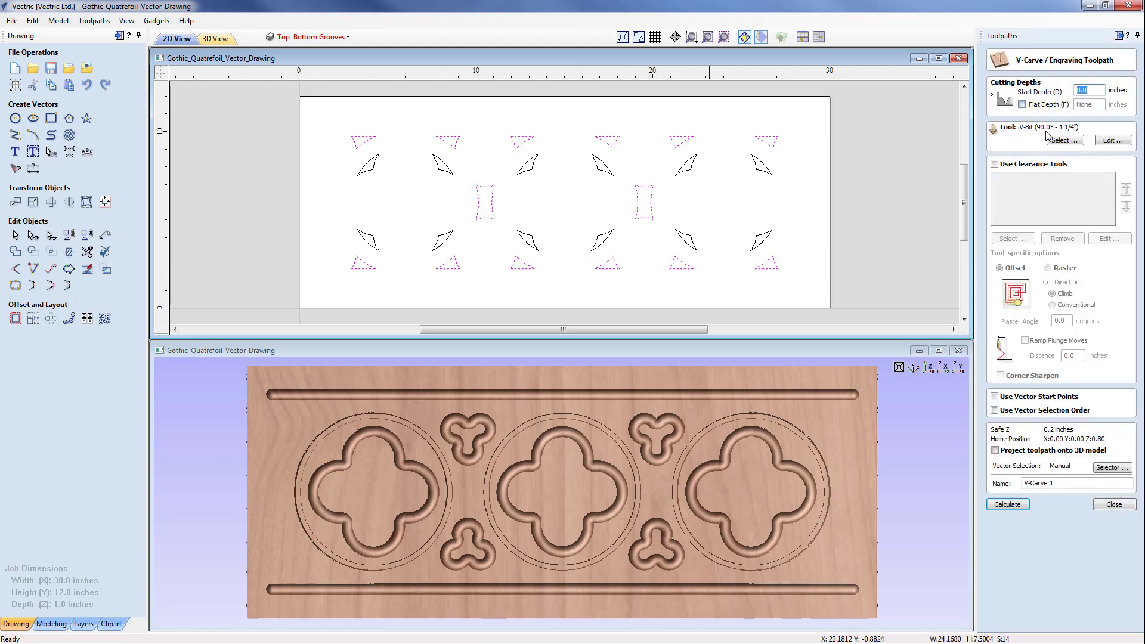
pyautogui.click(1063, 142)
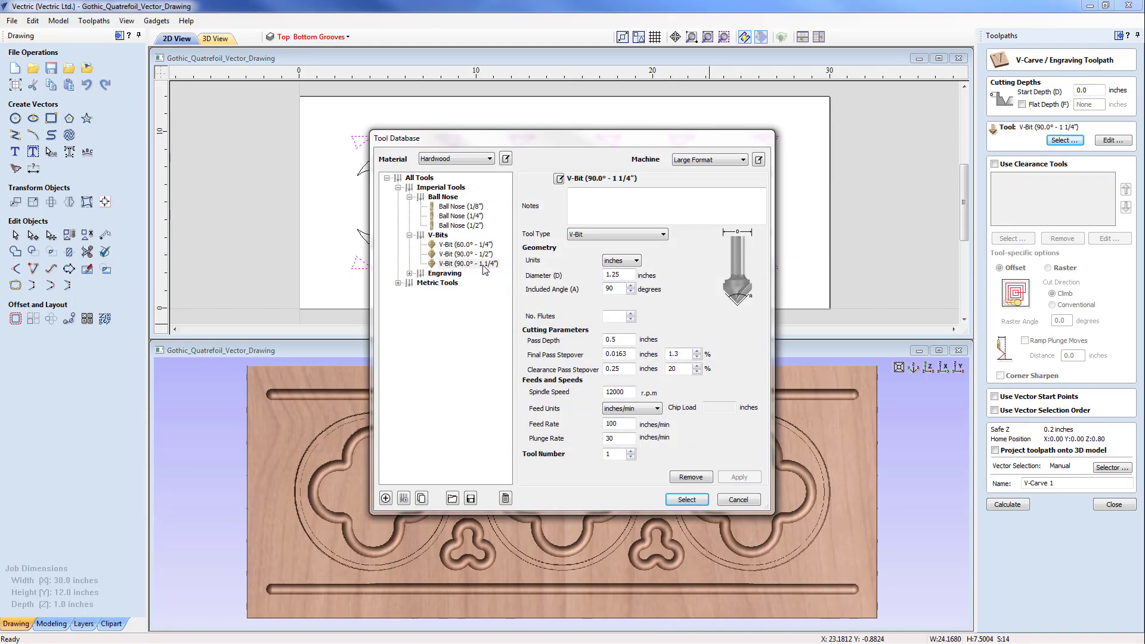
pyautogui.click(483, 265)
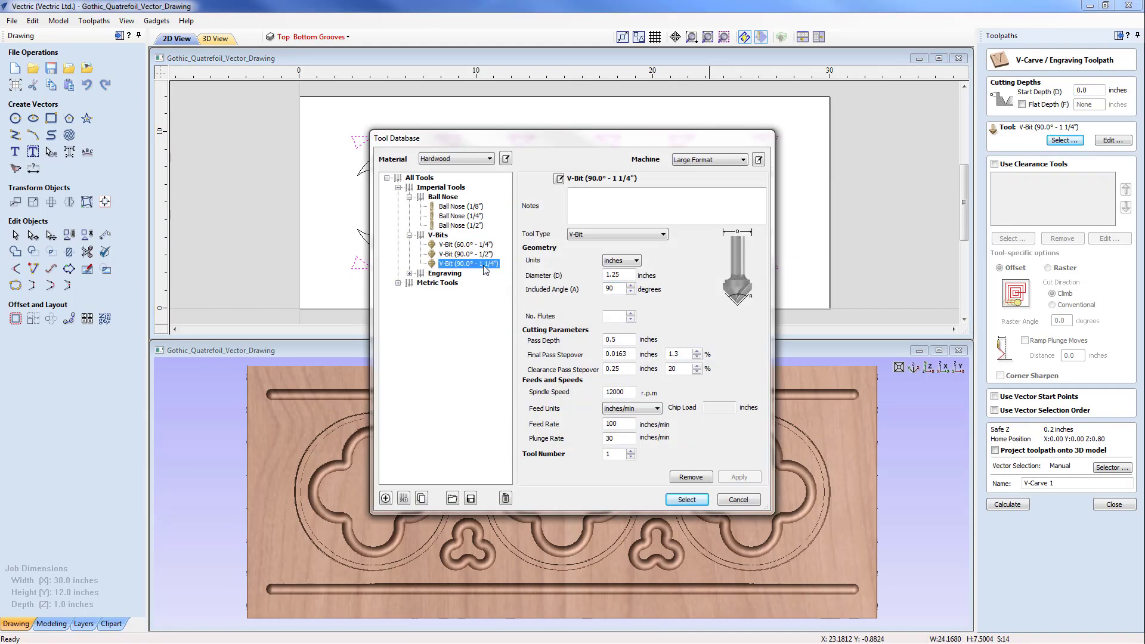
pyautogui.click(687, 500)
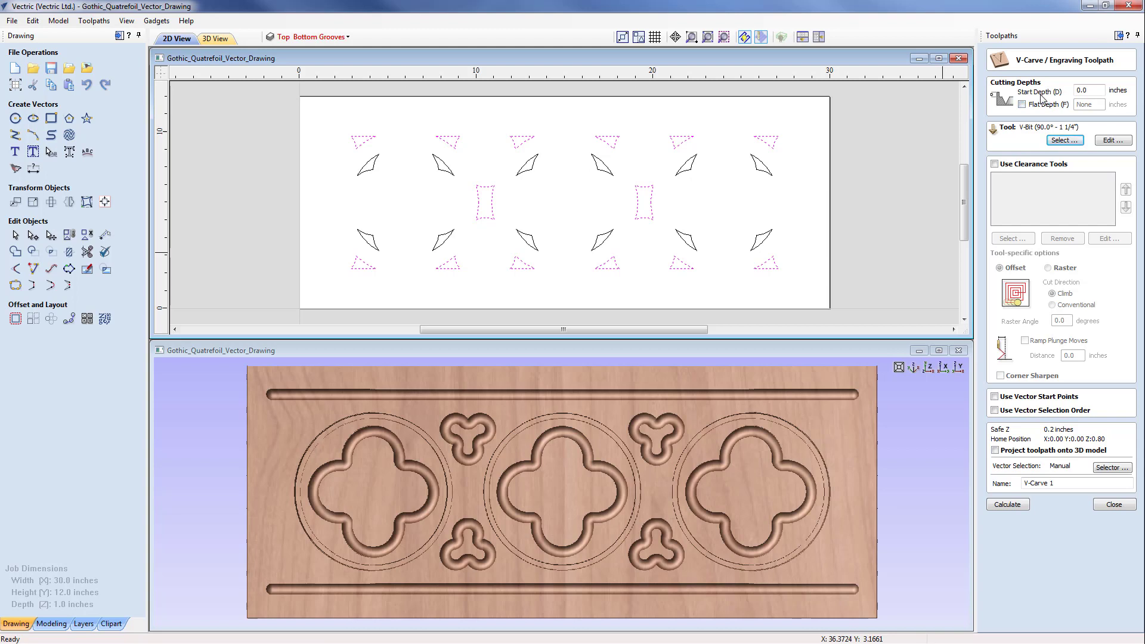
# - Calculate the V-carve toolpath under the name V-Carve Outer and preview it
pyautogui.doubleClick(1053, 484)
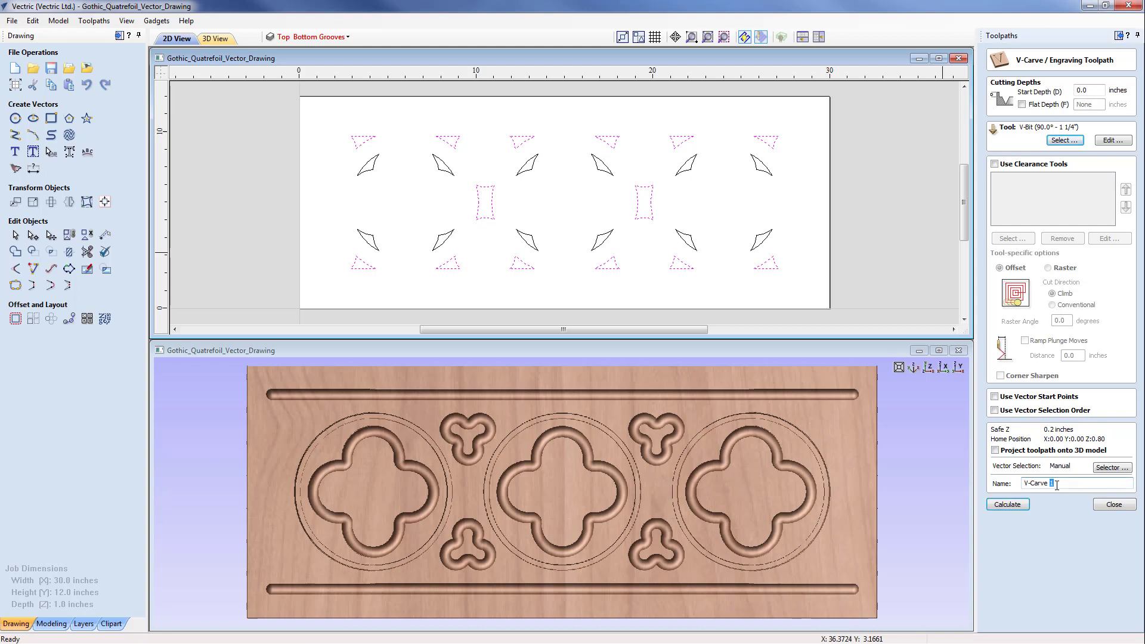
pyautogui.write('Outer')
pyautogui.click(1019, 505)
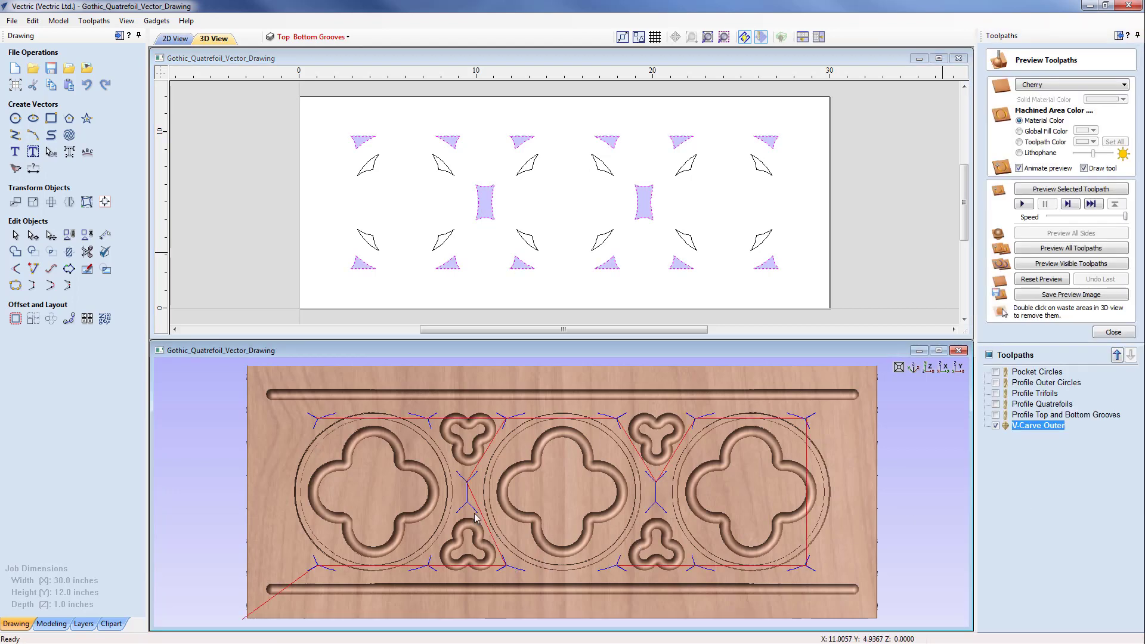
pyautogui.click(1024, 204)
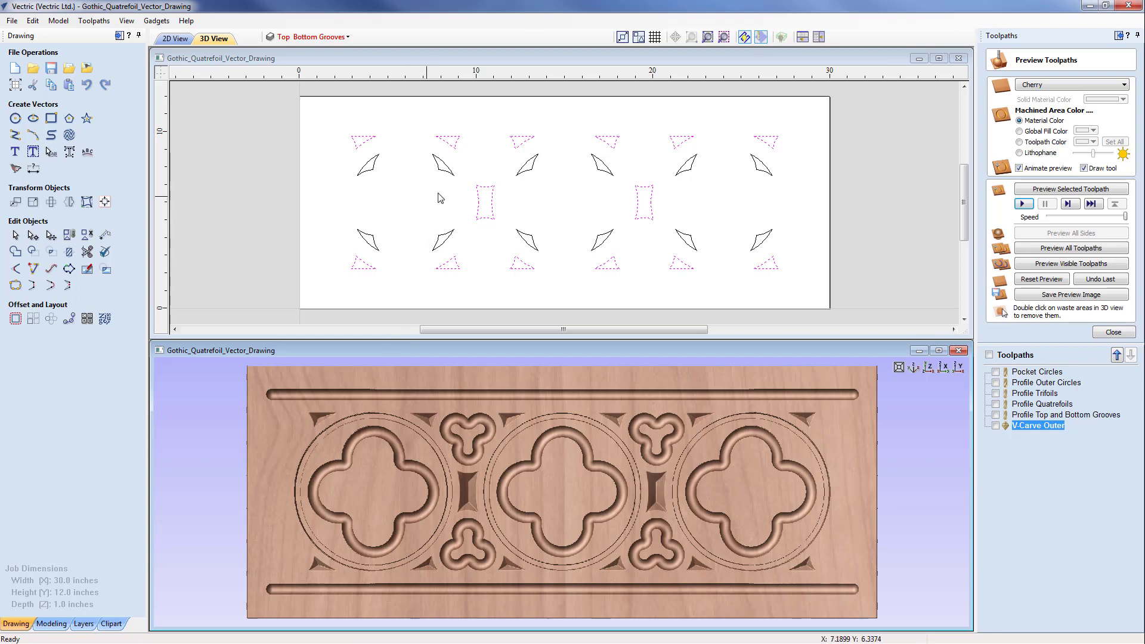
# - Select all the inner curved triangles around the three quatrefoils, four per circle, leaving the outer shapes unselected
pyautogui.click(458, 169)
pyautogui.moveTo(458, 161); pyautogui.dragTo(370, 249)
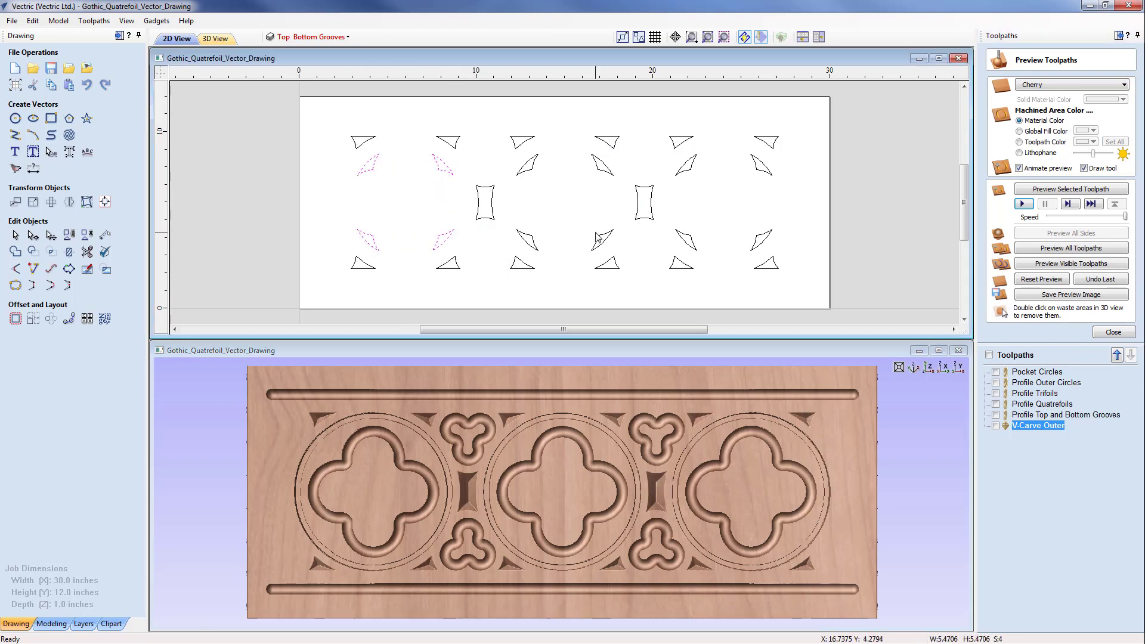
pyautogui.keyDown('shift'); pyautogui.moveTo(599, 160); pyautogui.dragTo(527, 254); pyautogui.keyUp('shift')
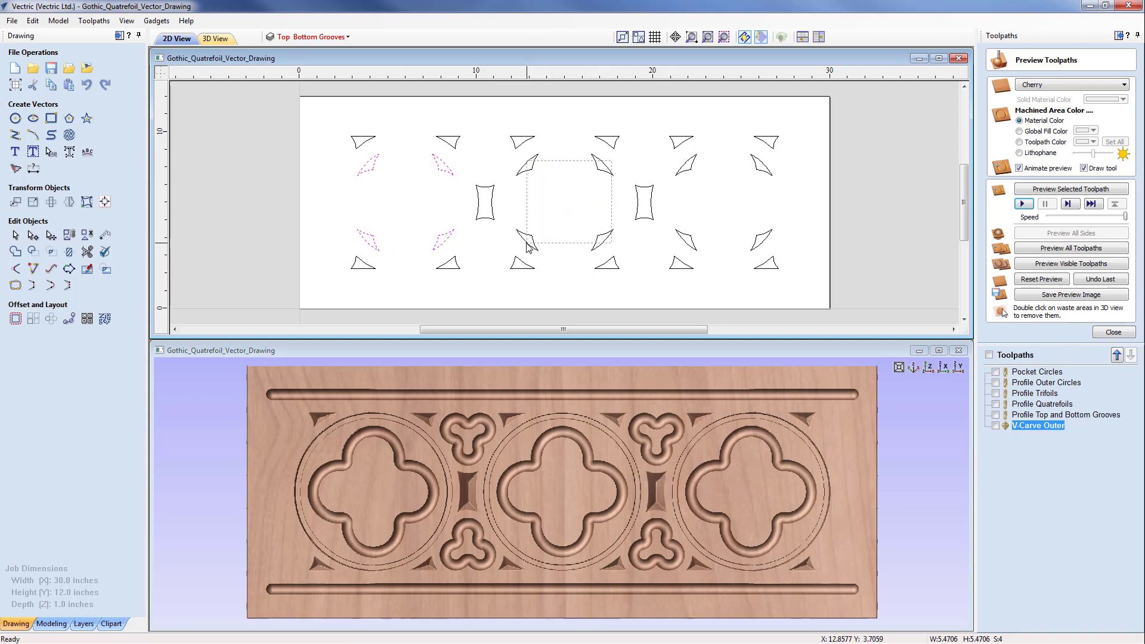
pyautogui.keyDown('shift'); pyautogui.moveTo(777, 163); pyautogui.dragTo(682, 250); pyautogui.keyUp('shift')
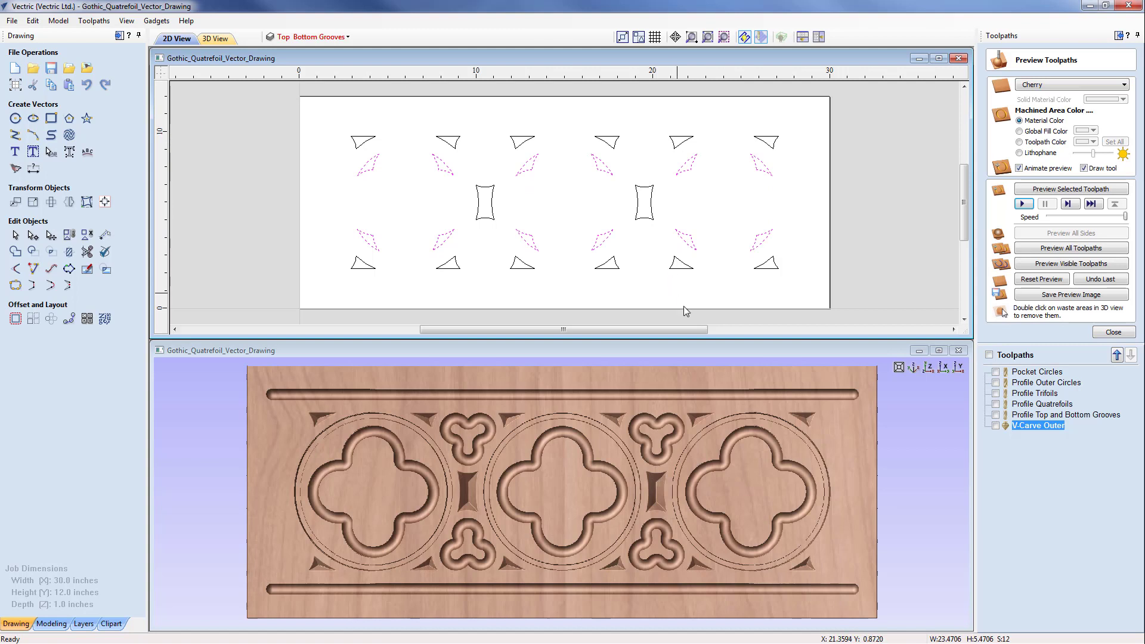
# - Calculate a V-Carve / Engraving toolpath named V-Carve Inner with a start depth of .125 inches and preview it
pyautogui.click(1110, 333)
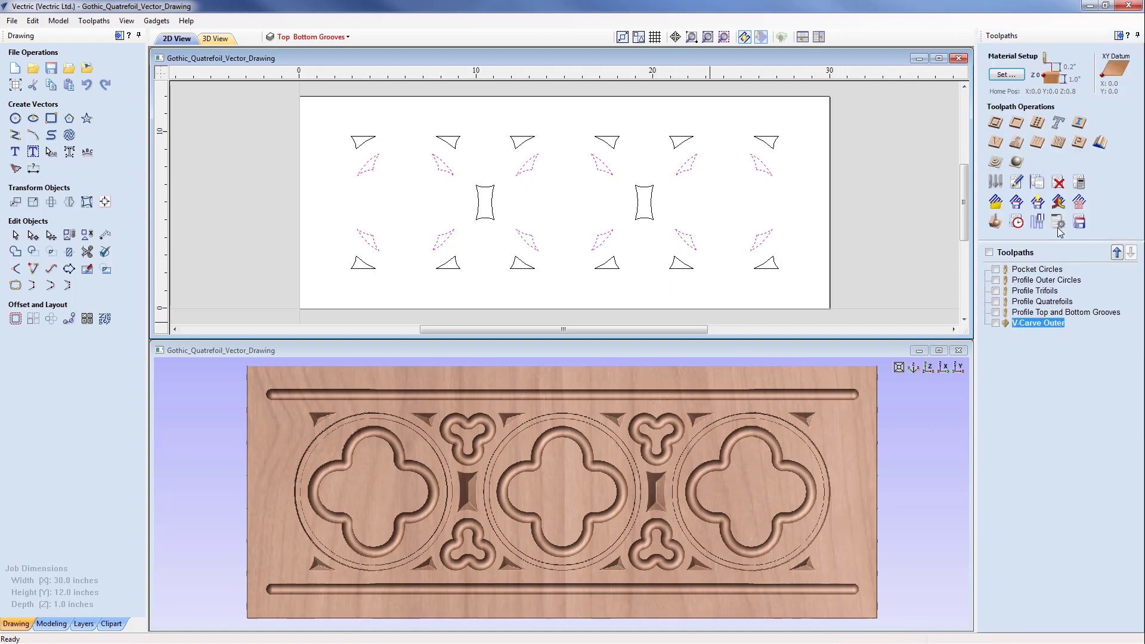
pyautogui.click(996, 142)
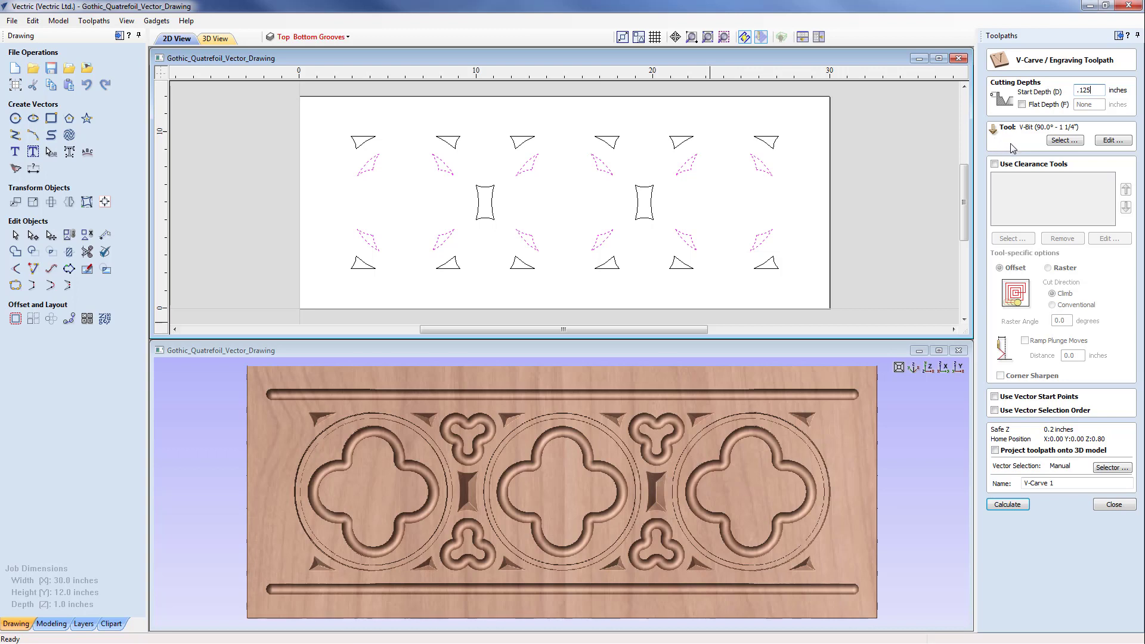
pyautogui.click(1052, 484)
pyautogui.click(1013, 505)
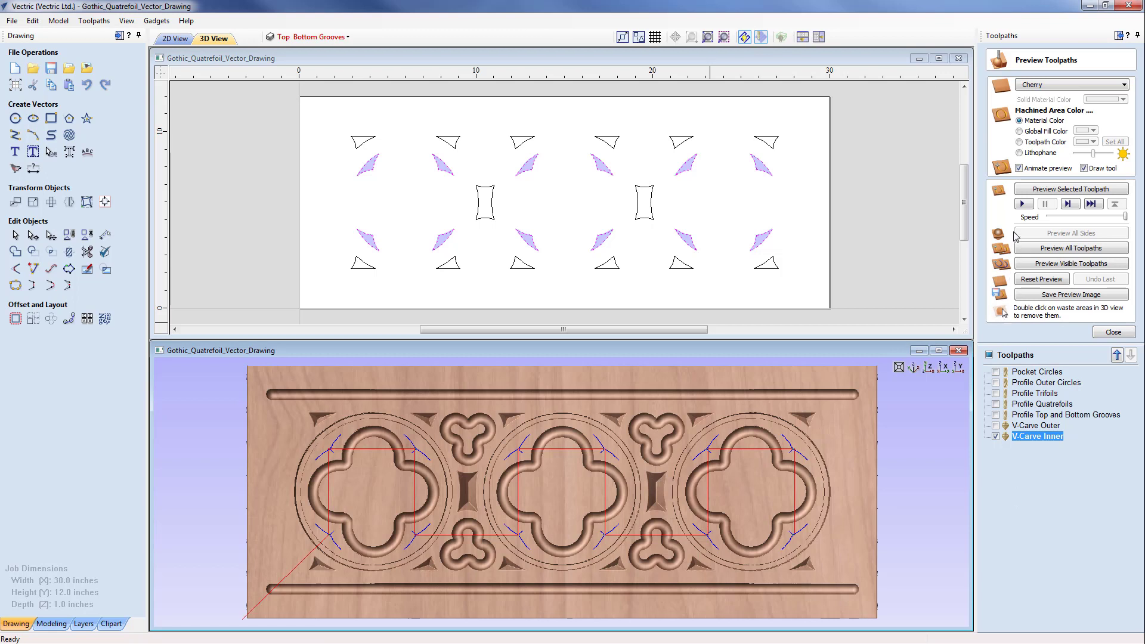
pyautogui.click(1023, 205)
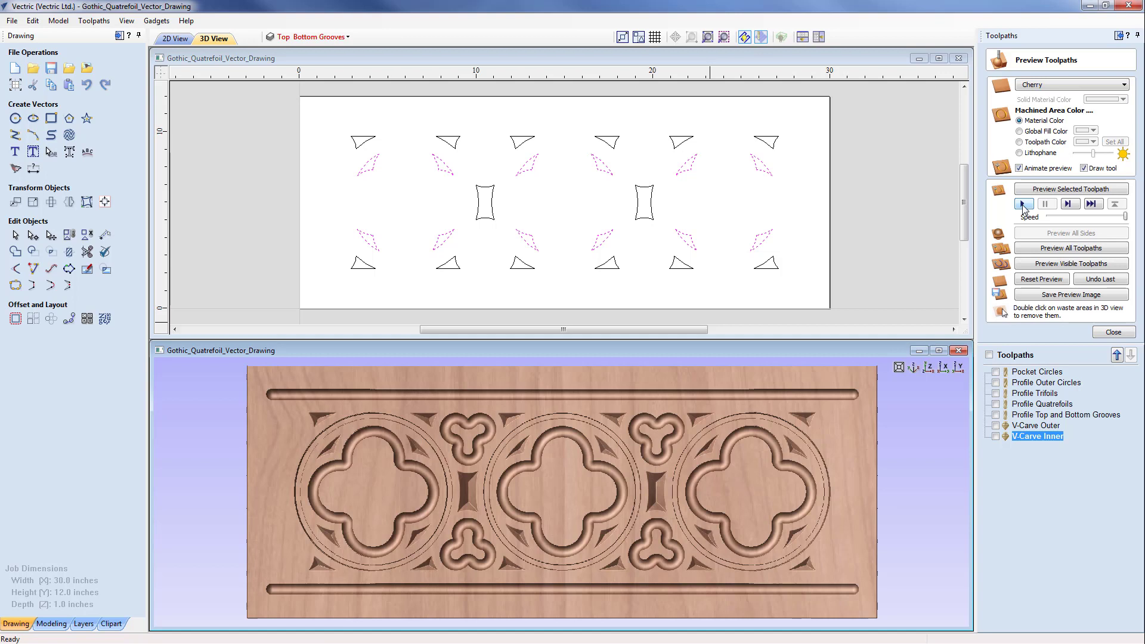
pyautogui.click(1024, 205)
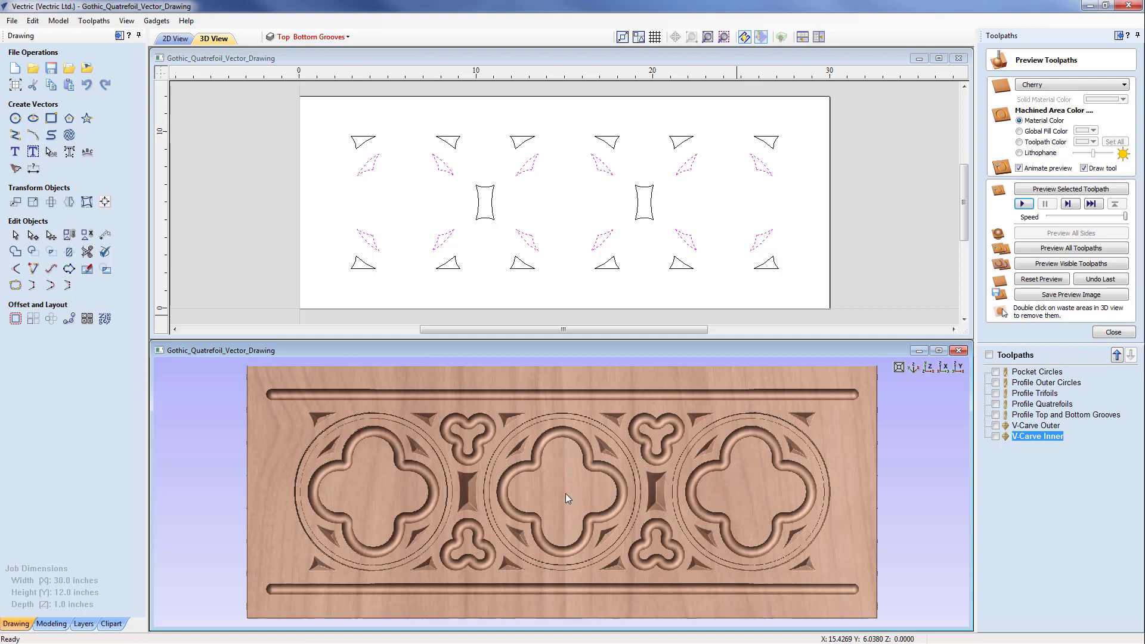
# - Hide the VCarve Shapes layer and make the Foils and Outline Shape layers visible
pyautogui.click(385, 267)
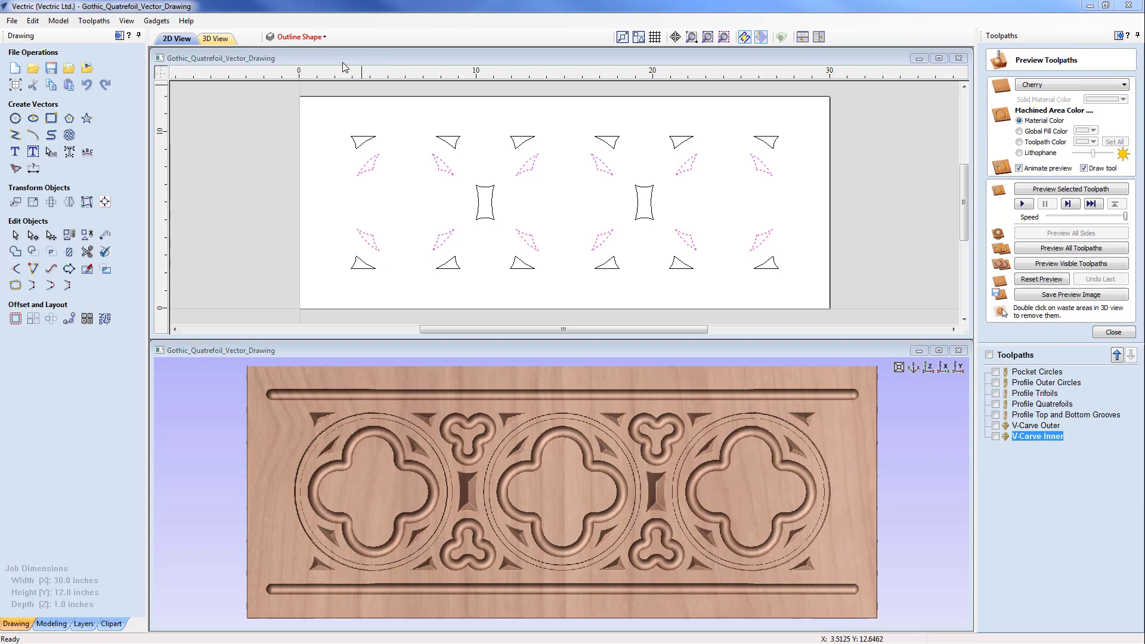
pyautogui.click(324, 37)
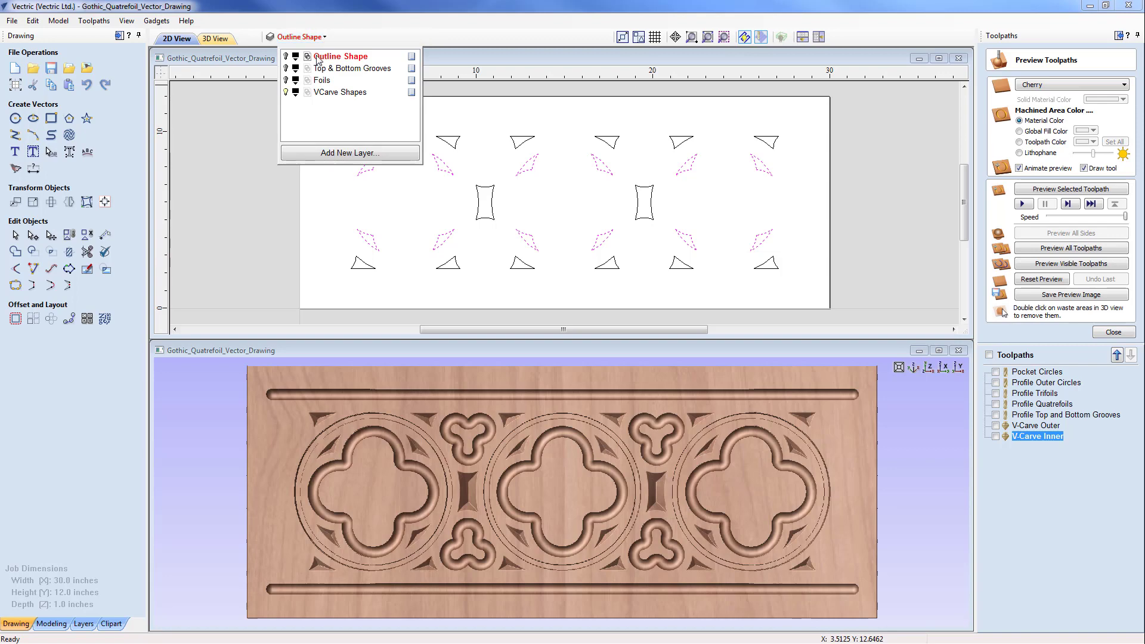
pyautogui.click(286, 92)
pyautogui.click(286, 80)
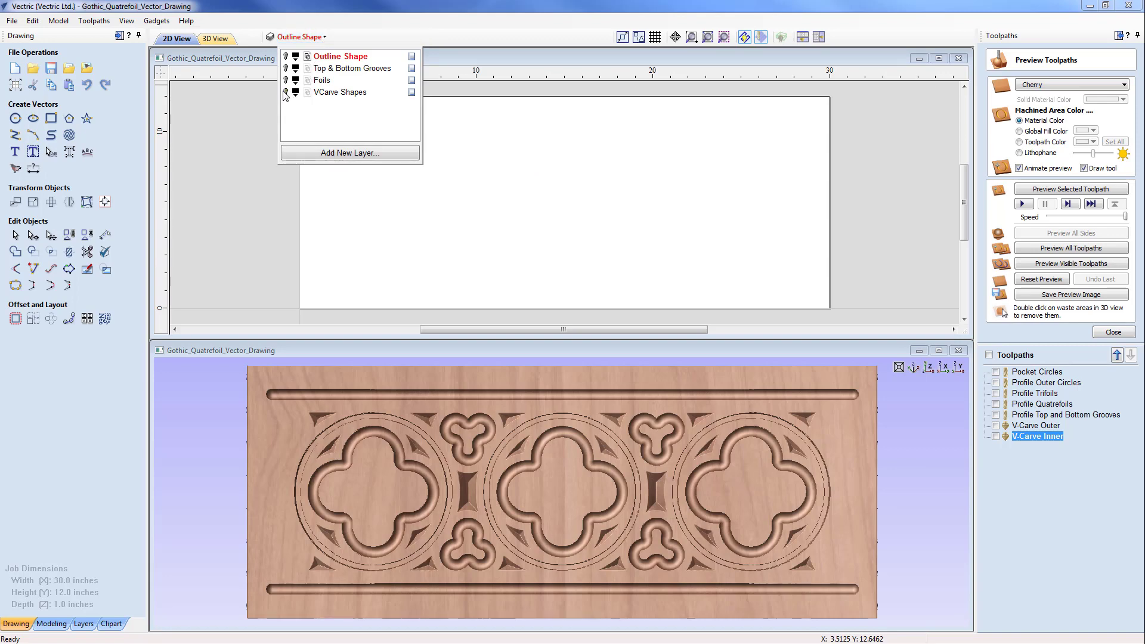
pyautogui.click(286, 80)
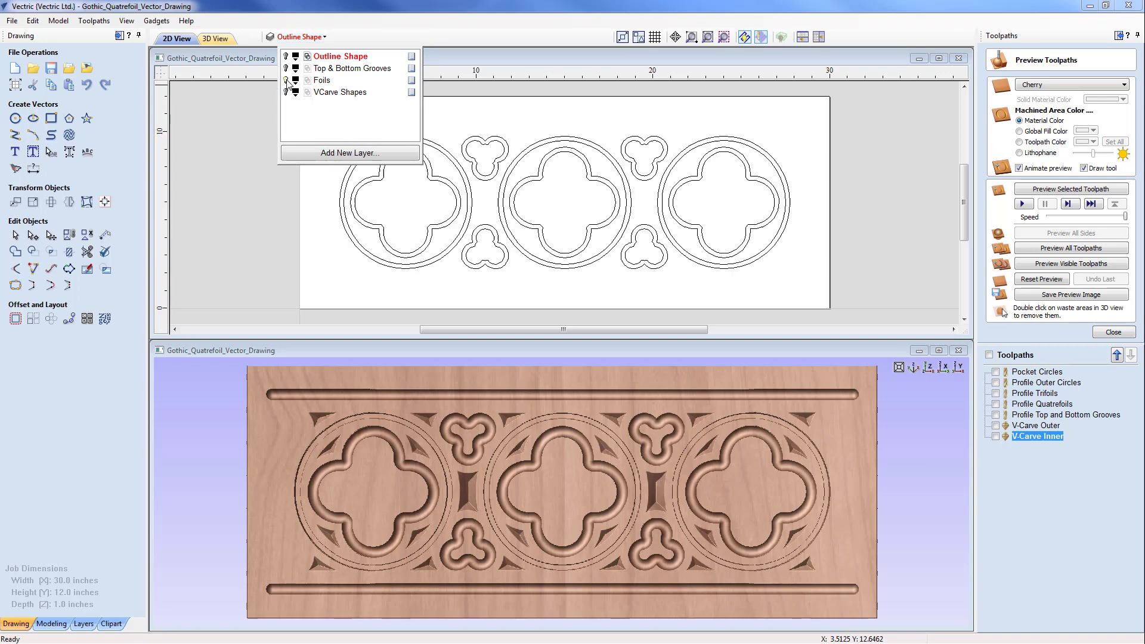
pyautogui.click(286, 56)
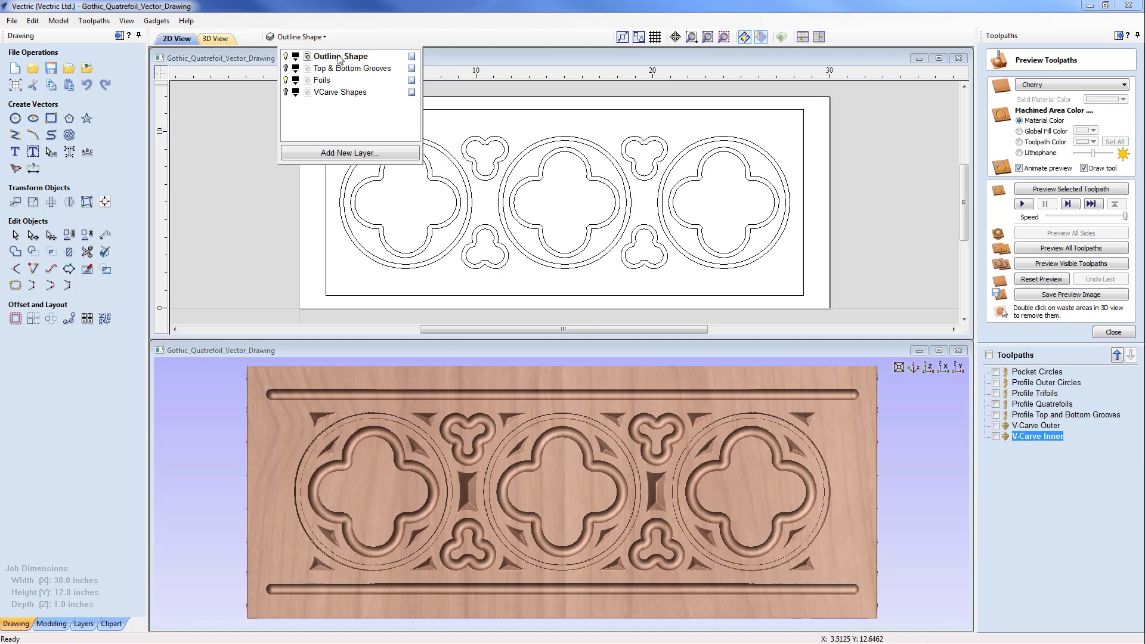
pyautogui.click(284, 217)
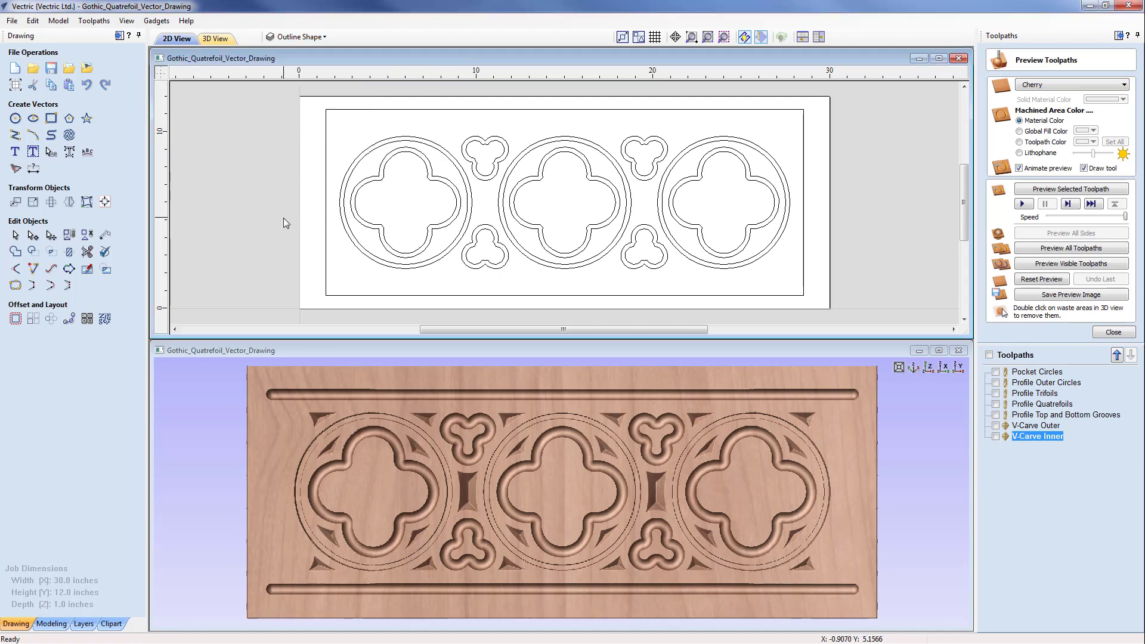
# - Select the outer rectangle together with the inner outlines of the three quatrefoils and the four trefoils
pyautogui.click(366, 297)
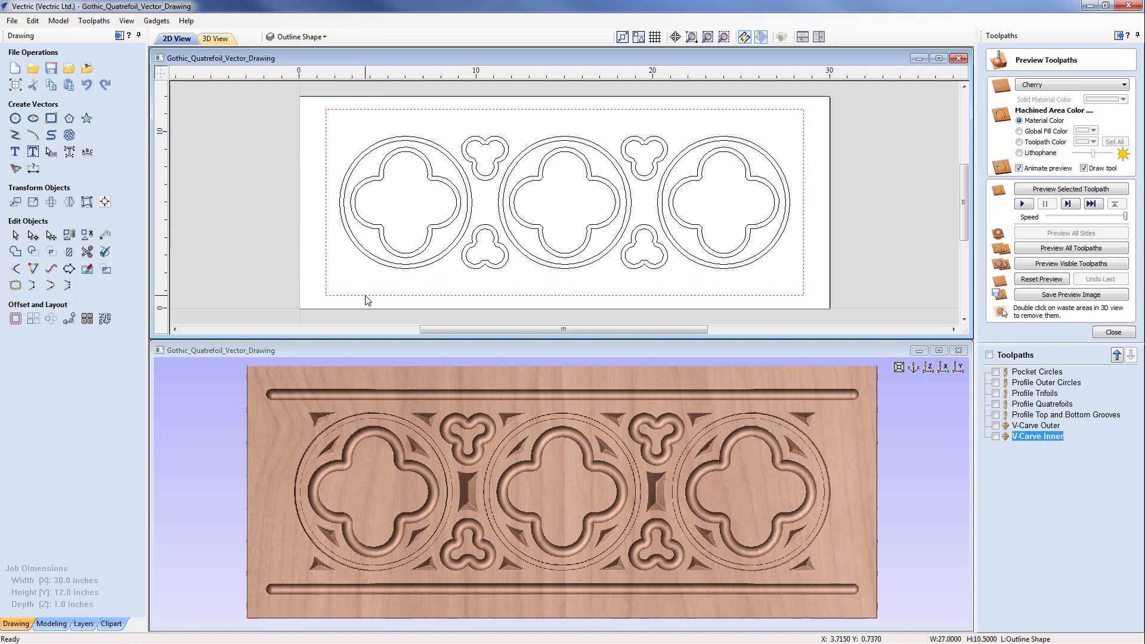
pyautogui.keyDown('shift'); pyautogui.click(404, 255); pyautogui.keyUp('shift')
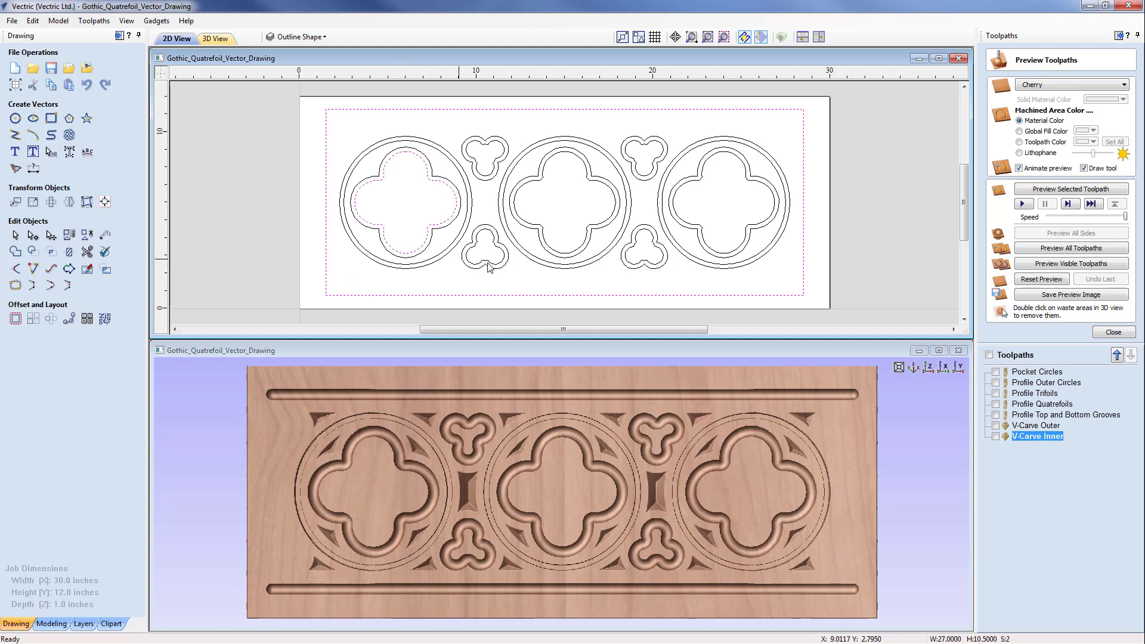
pyautogui.keyDown('shift'); pyautogui.click(496, 263); pyautogui.keyUp('shift')
pyautogui.keyDown('shift'); pyautogui.click(494, 173); pyautogui.keyUp('shift')
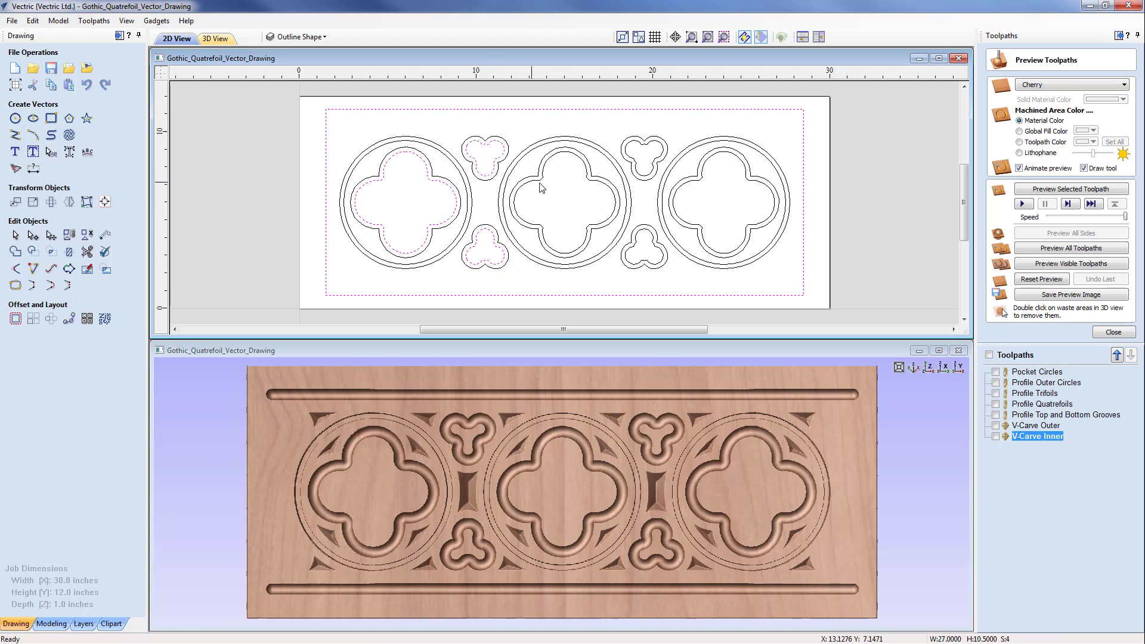
pyautogui.keyDown('shift'); pyautogui.click(544, 183); pyautogui.keyUp('shift')
pyautogui.keyDown('shift'); pyautogui.click(649, 179); pyautogui.keyUp('shift')
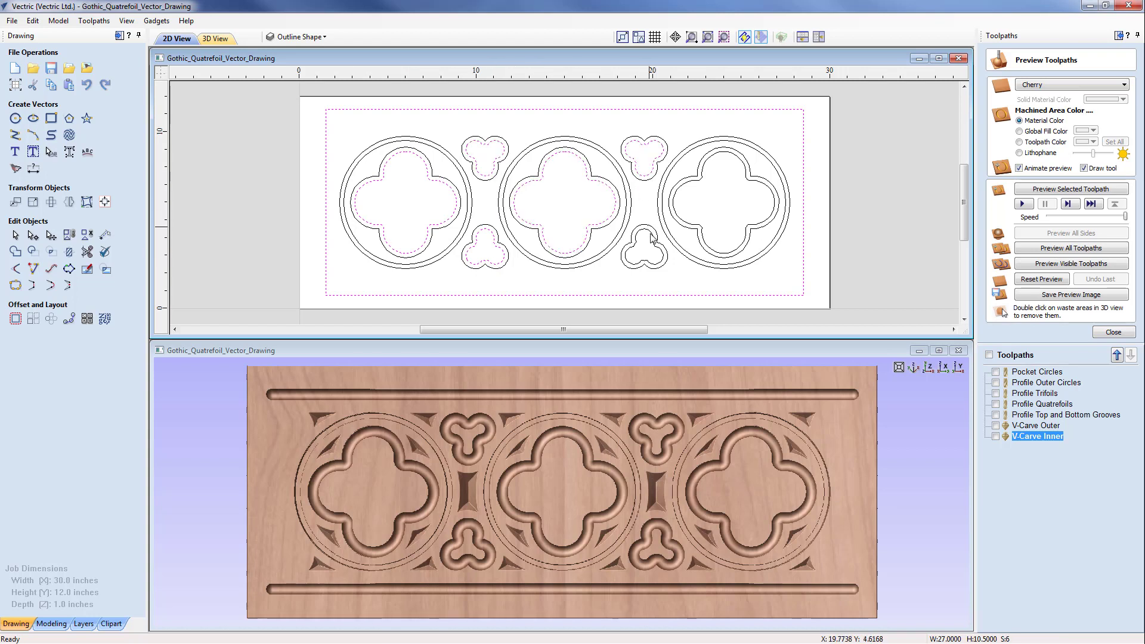
pyautogui.keyDown('shift'); pyautogui.click(649, 233); pyautogui.keyUp('shift')
pyautogui.keyDown('shift'); pyautogui.click(714, 256); pyautogui.keyUp('shift')
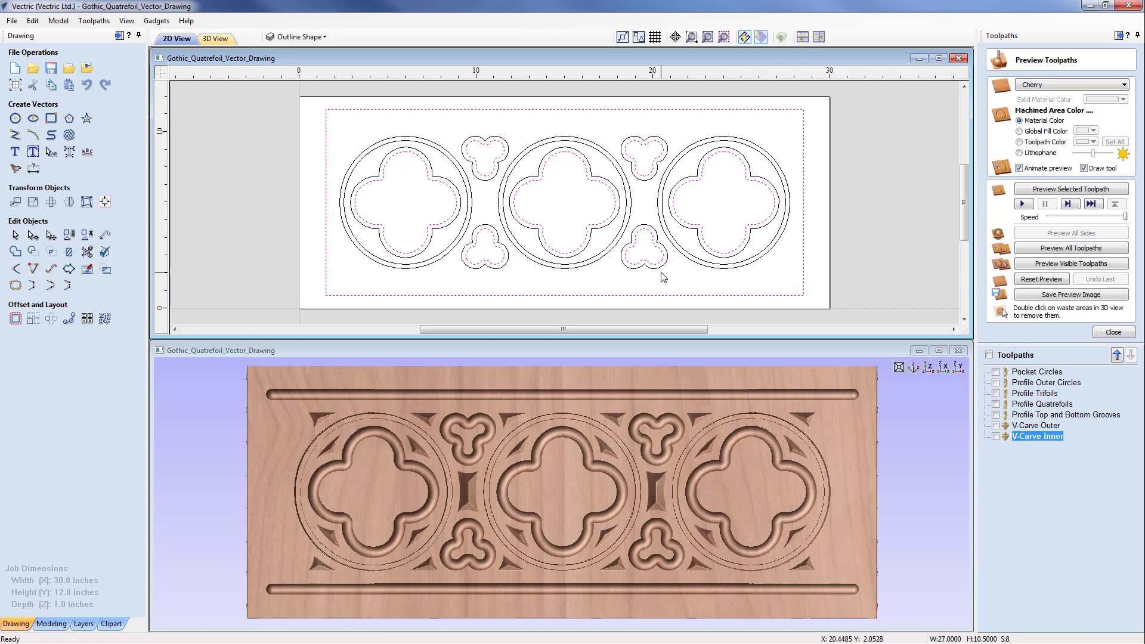
# - Set up a 2D Profile toolpath with a 1 inch cut depth and the End Mill (1/4"), machining Outside / Right of the vectors
pyautogui.click(1113, 332)
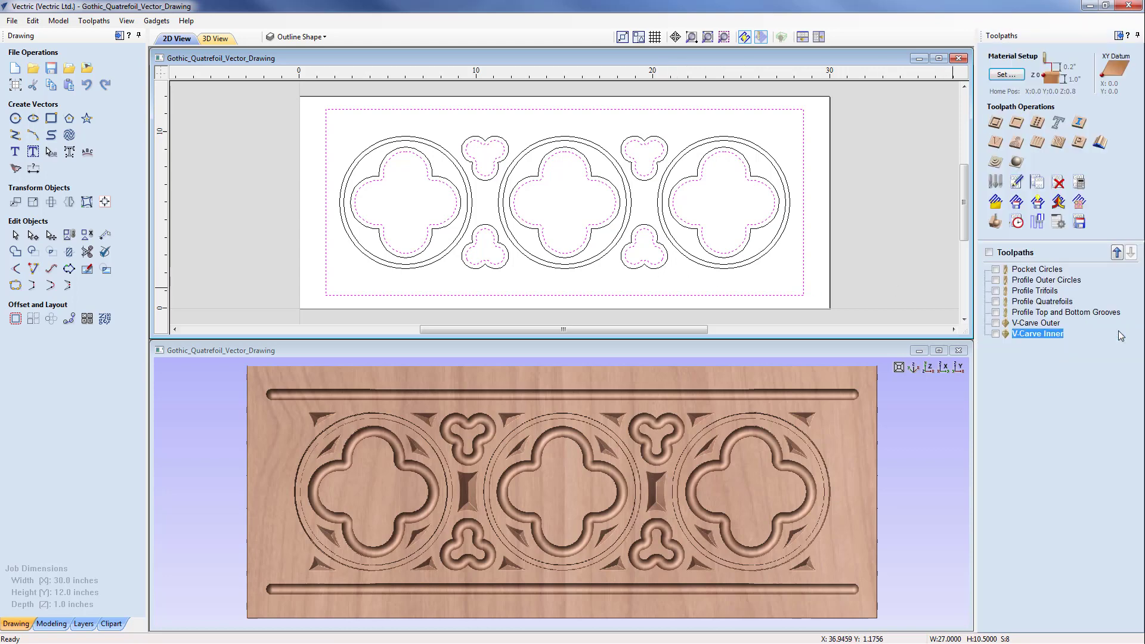
pyautogui.click(996, 123)
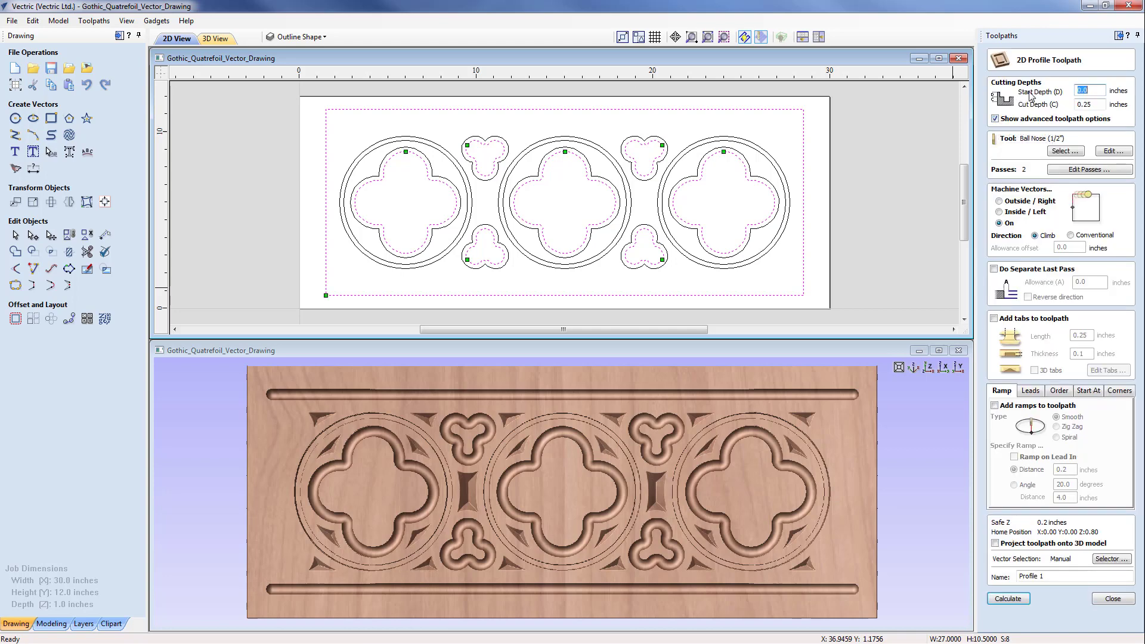
pyautogui.doubleClick(1096, 106)
pyautogui.write('1')
pyautogui.click(1066, 152)
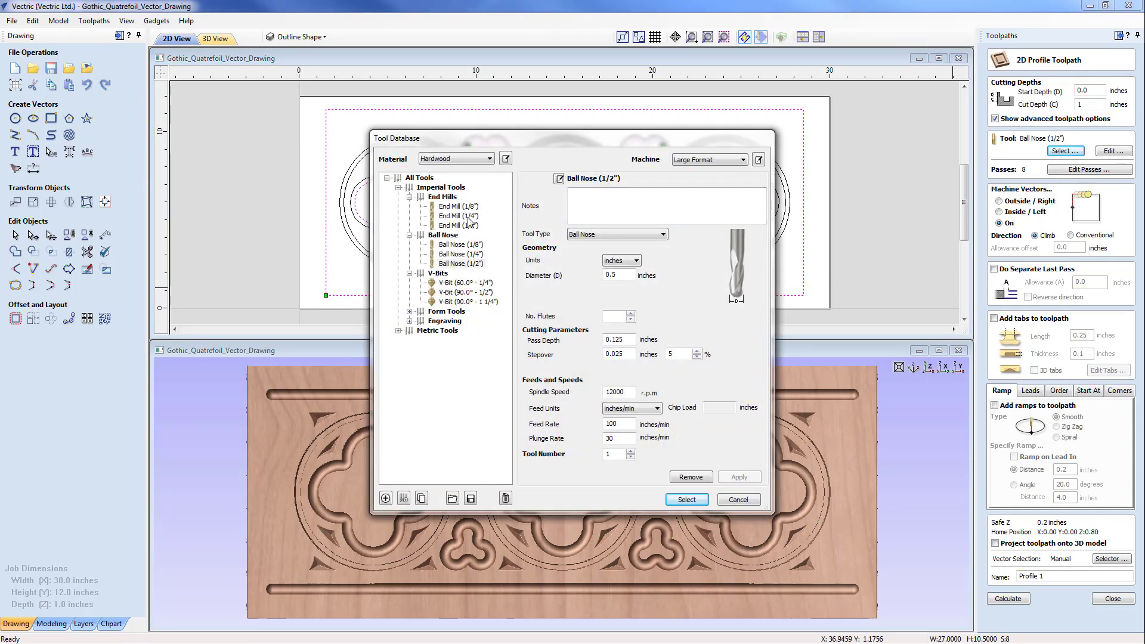
pyautogui.click(471, 217)
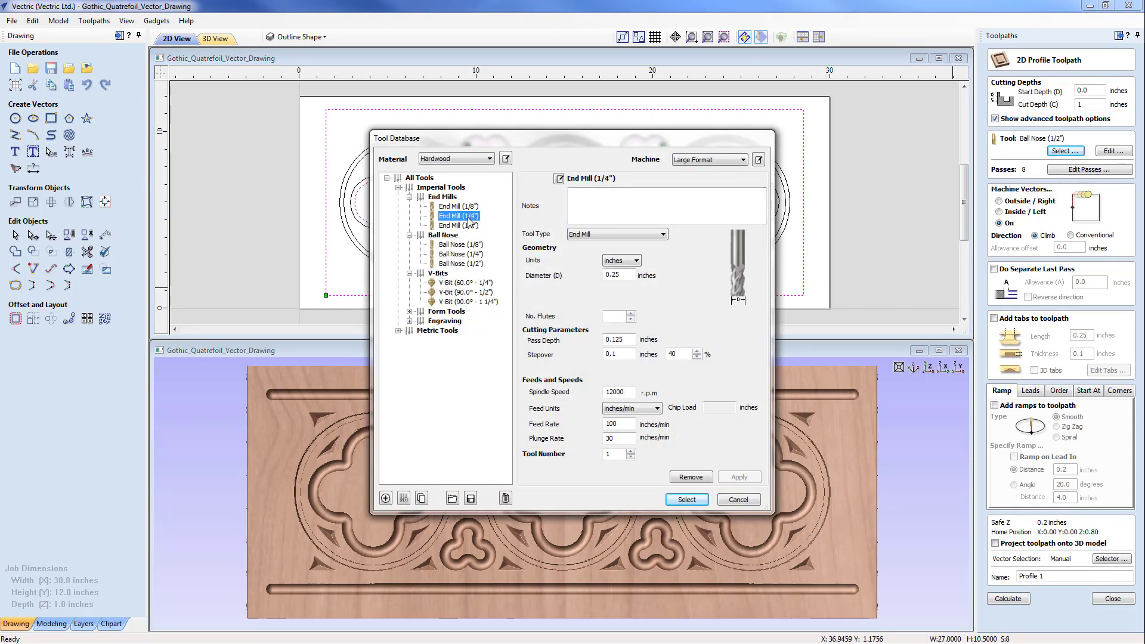
pyautogui.click(687, 499)
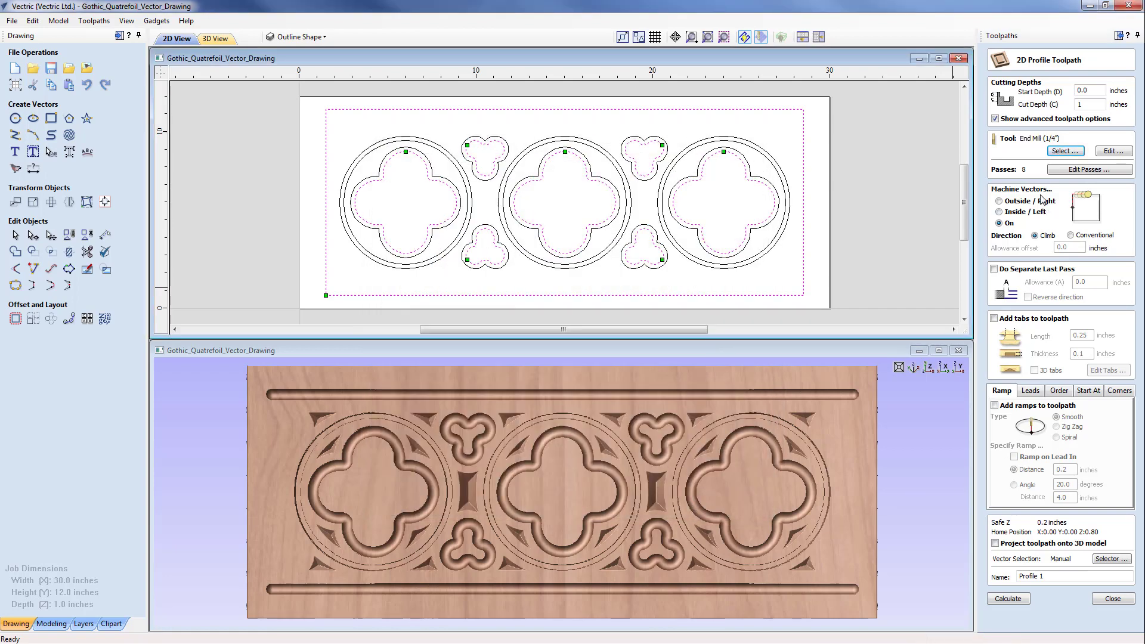
pyautogui.click(1000, 201)
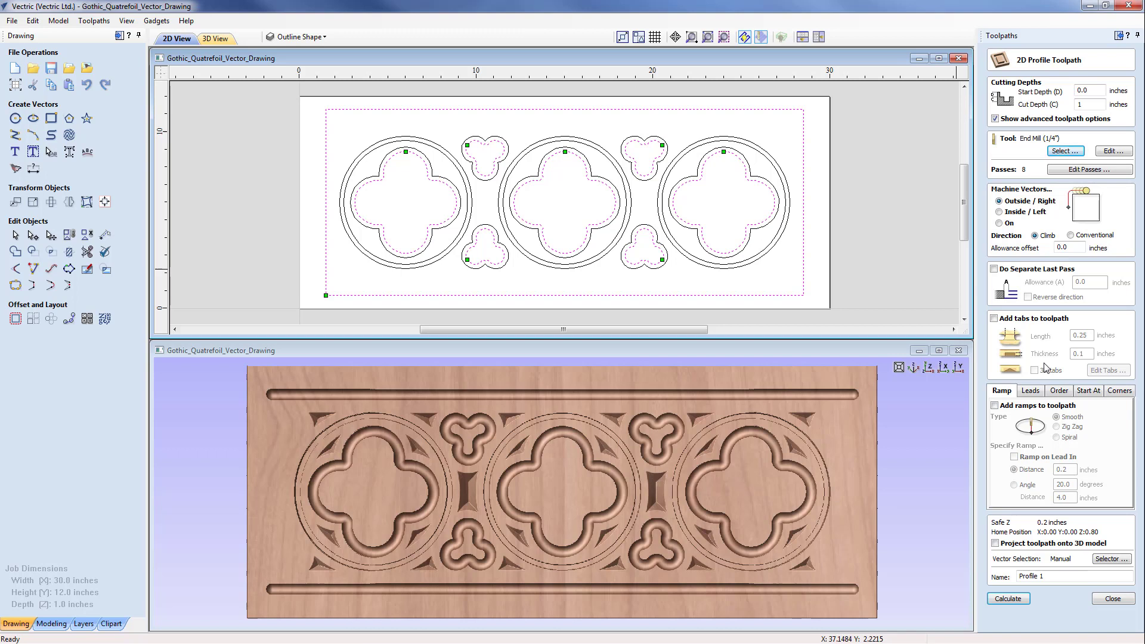
# - Add circular leads with a lead out to the profile and calculate it under the name Profile Cutout
pyautogui.click(1032, 391)
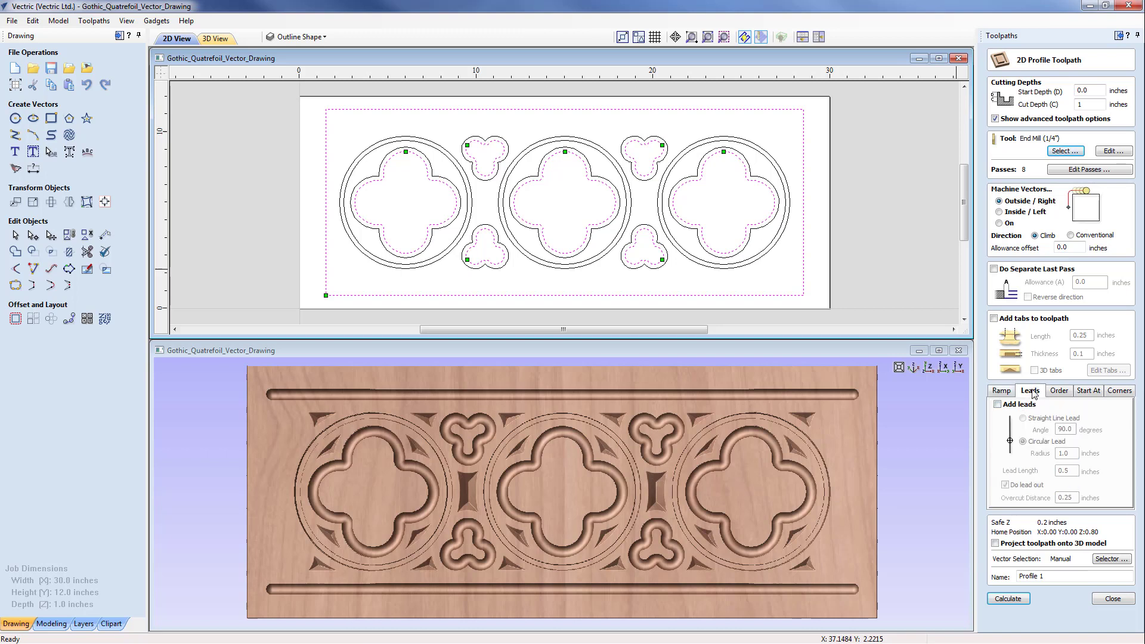
pyautogui.click(998, 405)
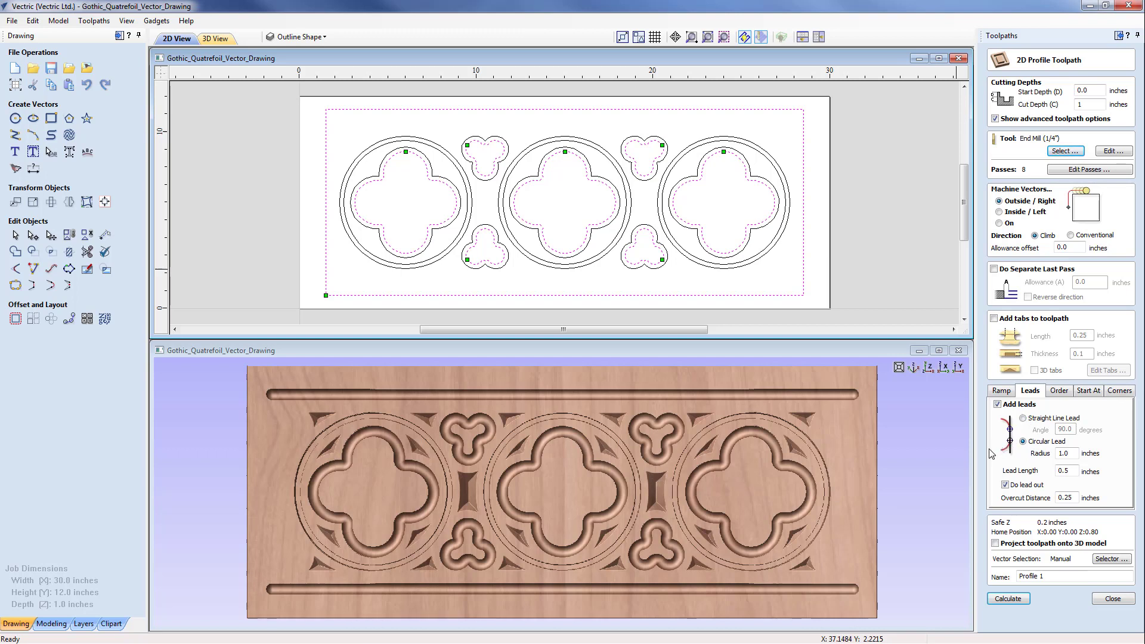
pyautogui.tripleClick(1041, 577)
pyautogui.click(1062, 577)
pyautogui.write('Cutout')
pyautogui.click(1016, 599)
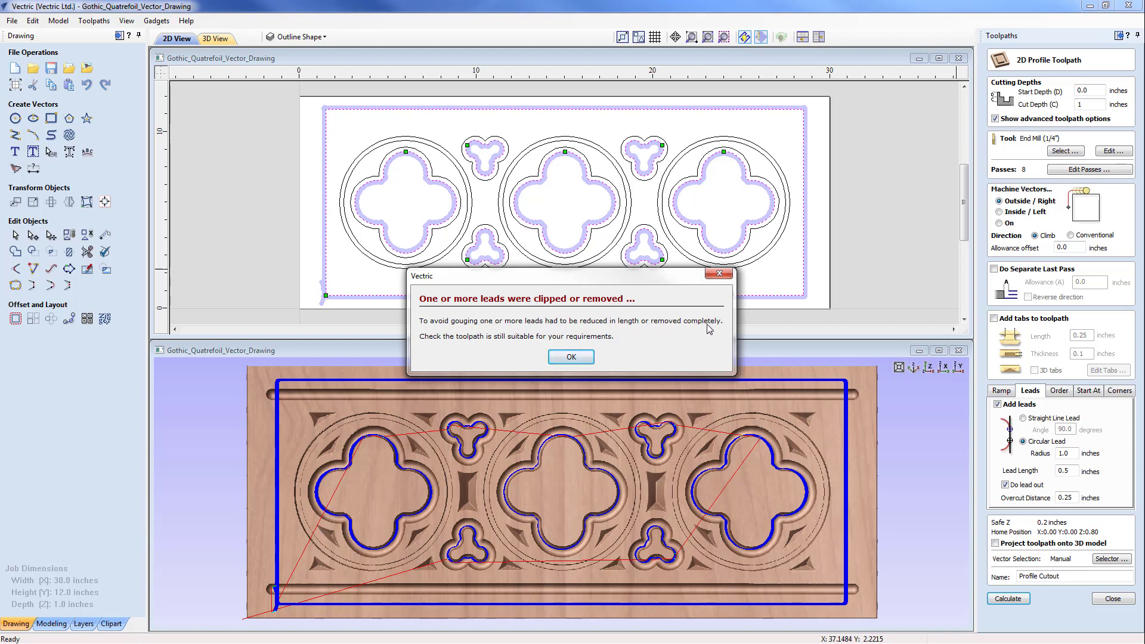
pyautogui.click(570, 358)
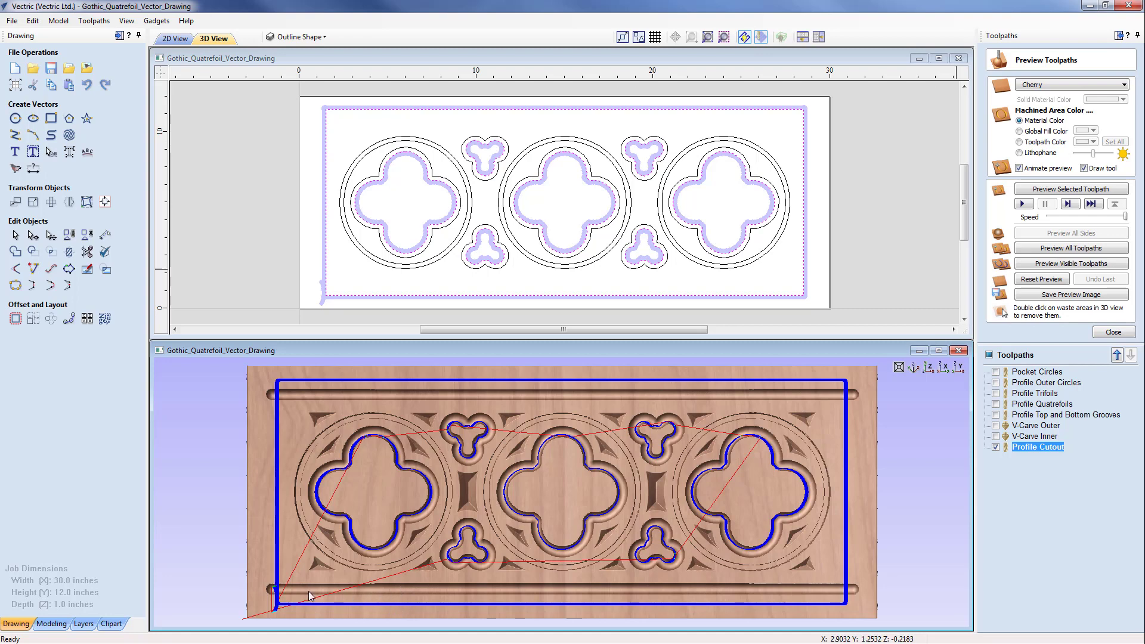
# - Move the Profile Cutout toolpath's start points closest to the top middle of the vector bounding box and recalculate it
pyautogui.scroll(5, 367, 597)
pyautogui.scroll(4, 432, 480)
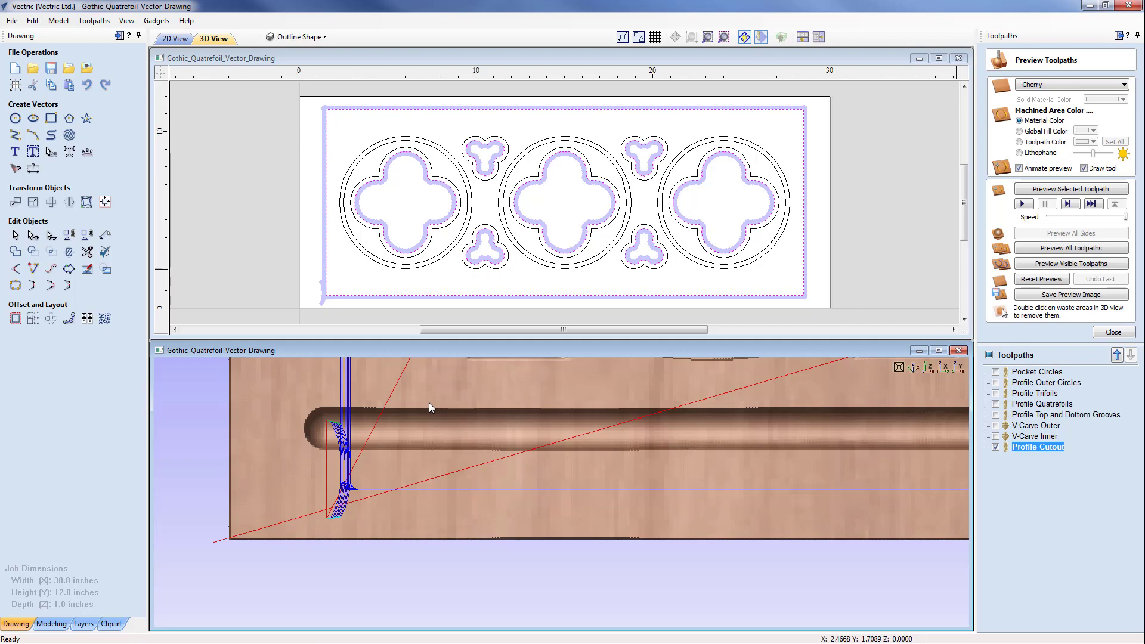
pyautogui.moveTo(1006, 451)
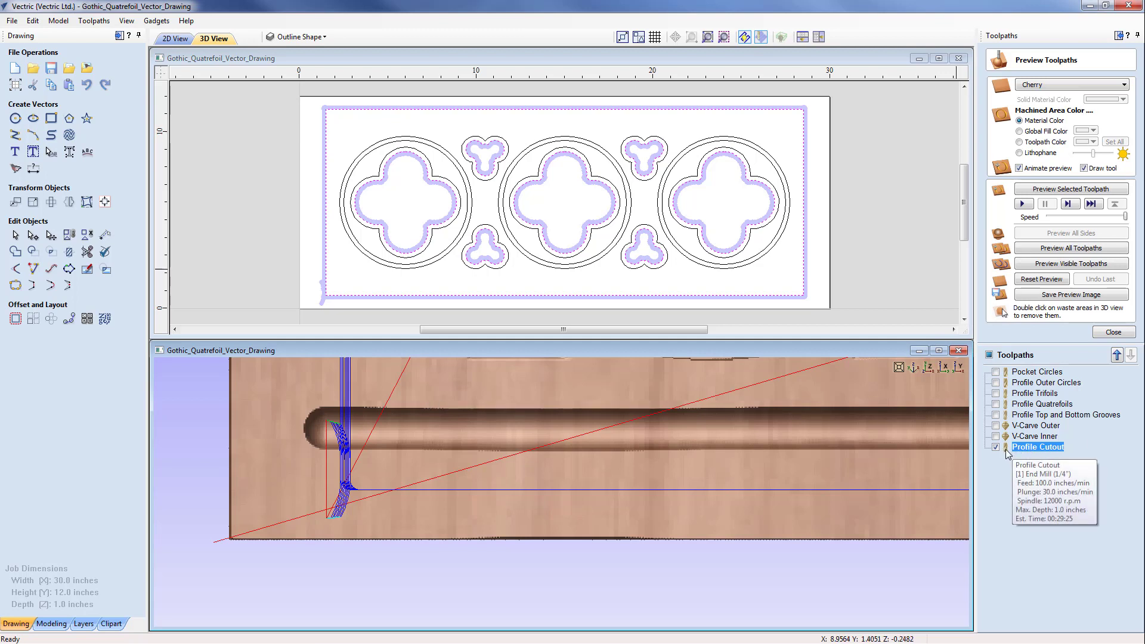
pyautogui.doubleClick(1006, 451)
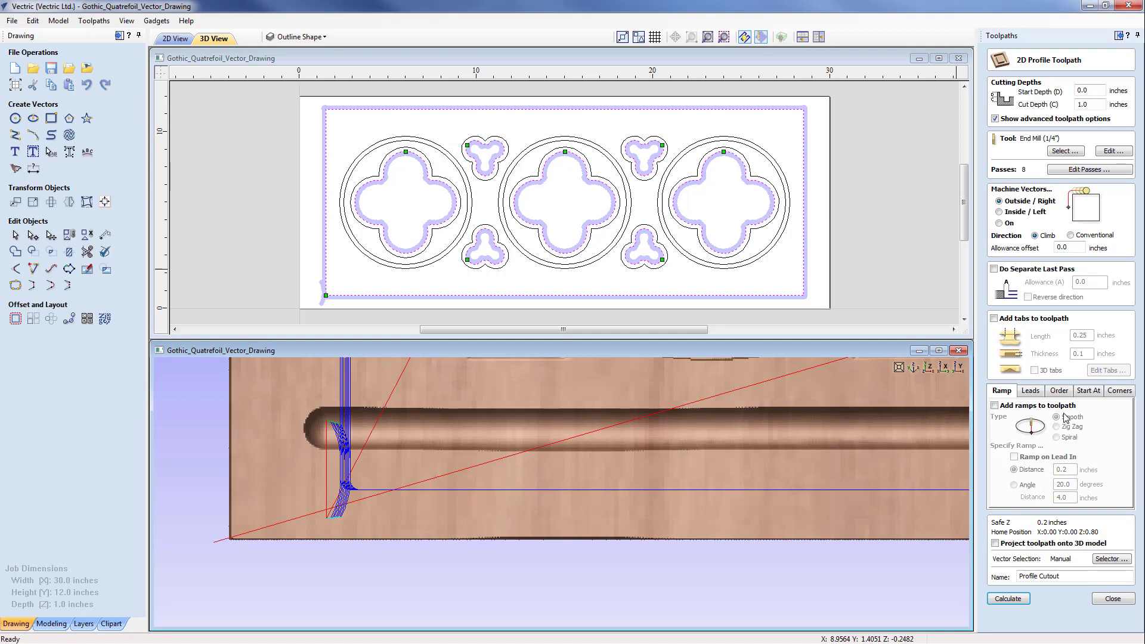
pyautogui.click(1089, 392)
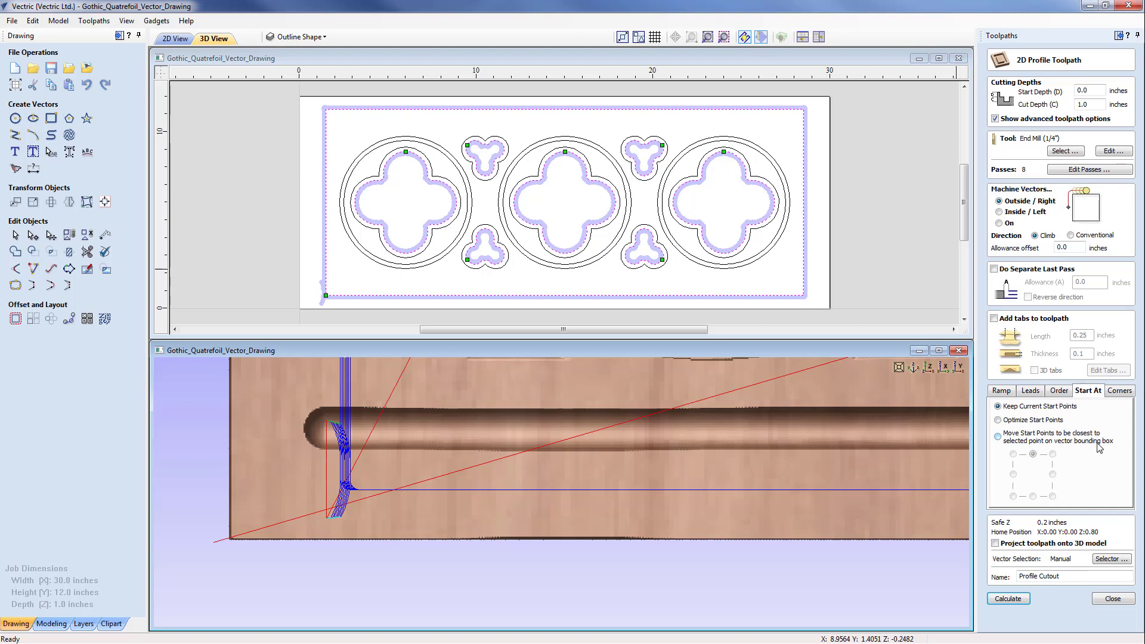
pyautogui.click(999, 437)
pyautogui.click(1009, 599)
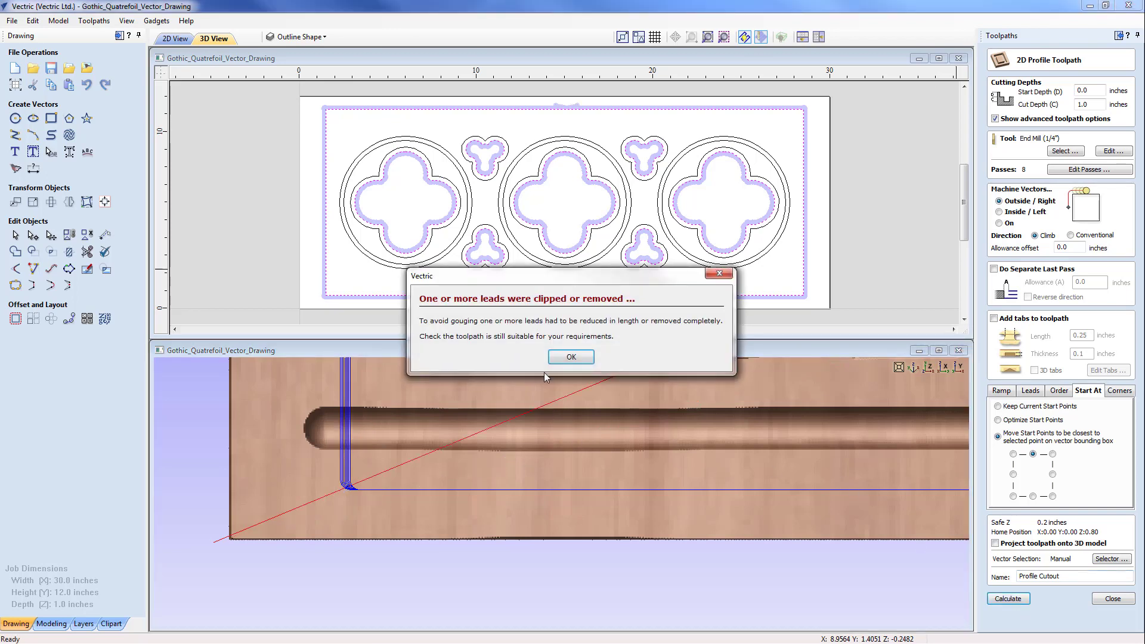
pyautogui.click(573, 358)
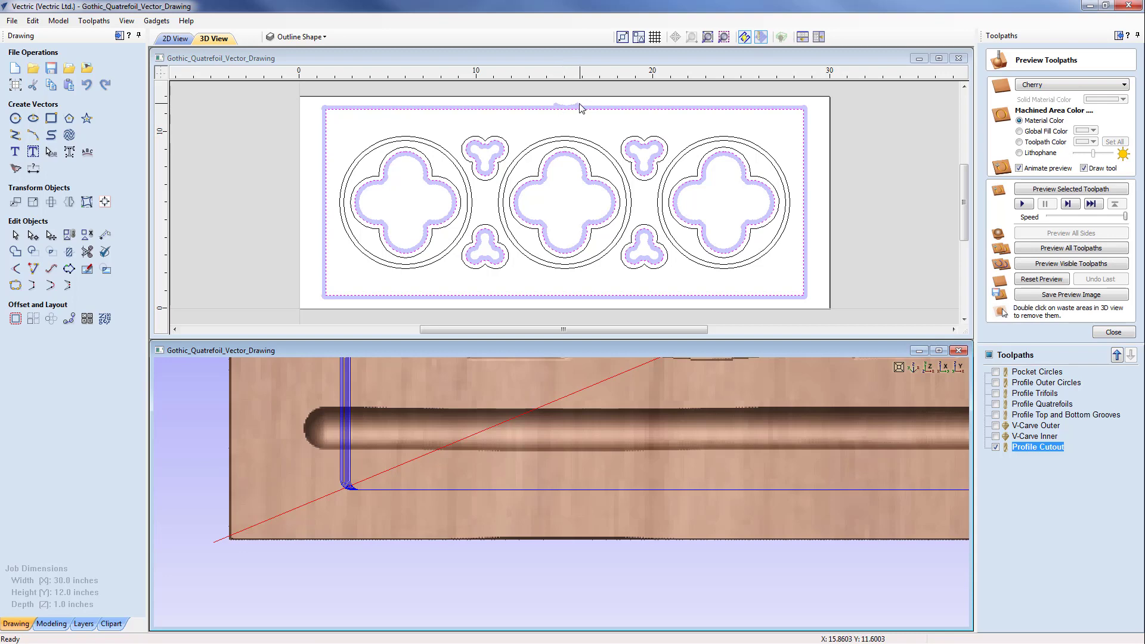
# - Inspect the Profile Cutout start points and leads in the 3D view, and run the animated preview of that toolpath
pyautogui.scroll(-5, 561, 506)
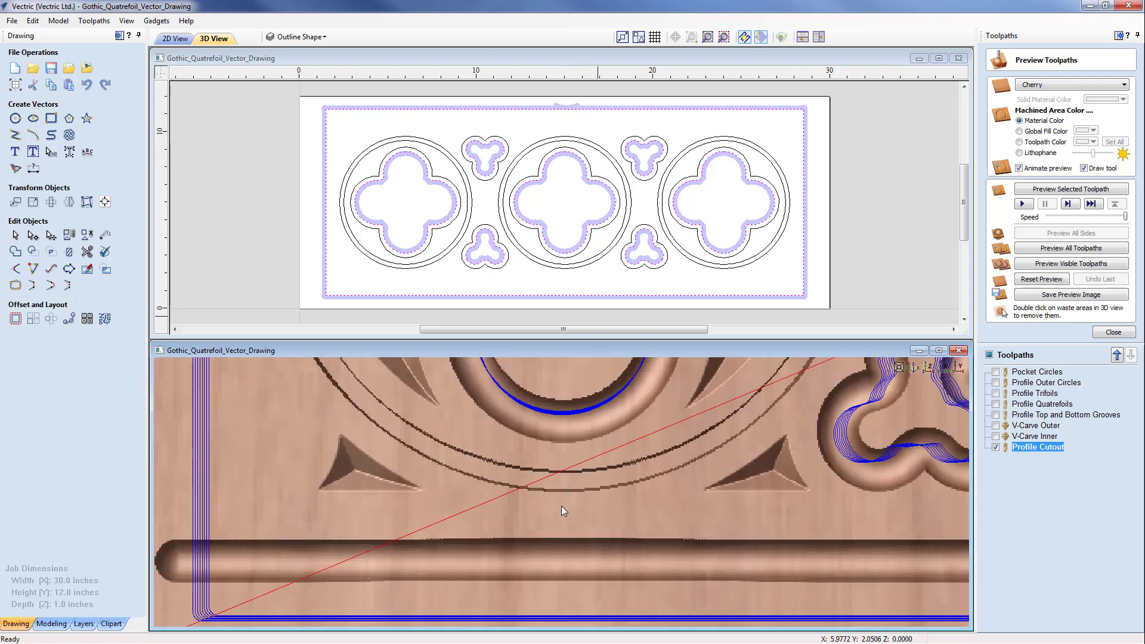
pyautogui.scroll(-4, 539, 562)
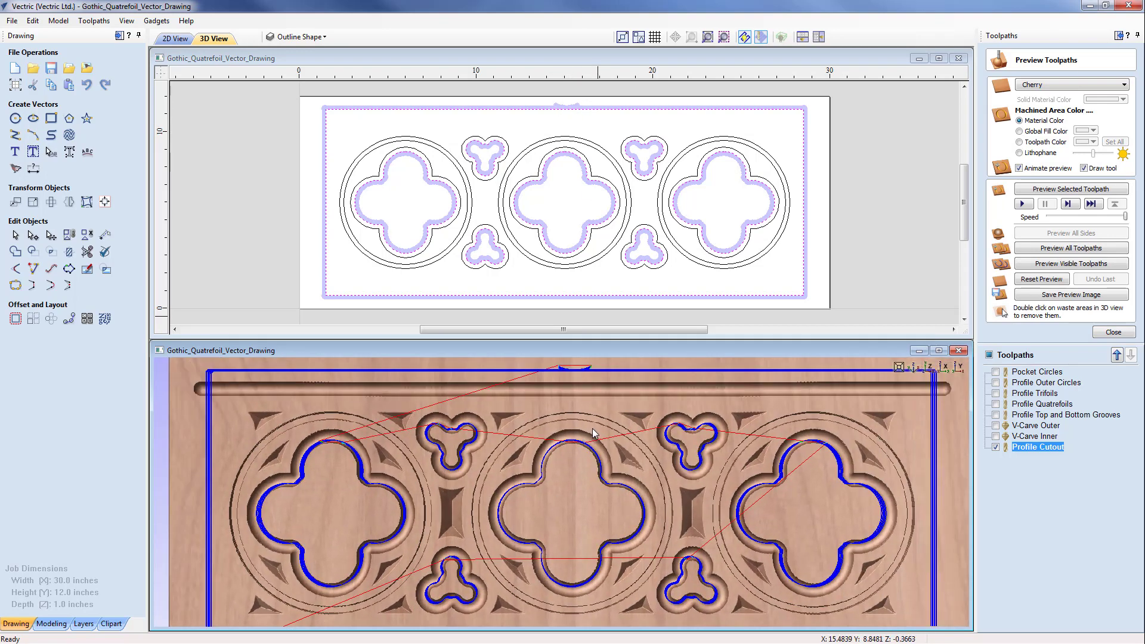
pyautogui.scroll(5, 574, 498)
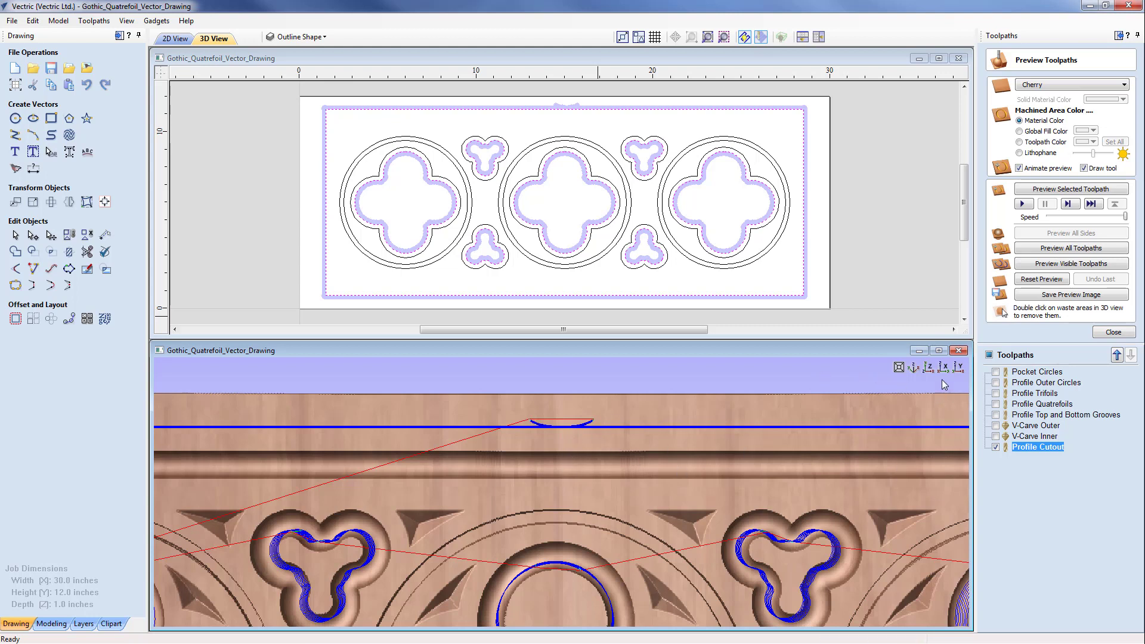
pyautogui.scroll(-3, 656, 395)
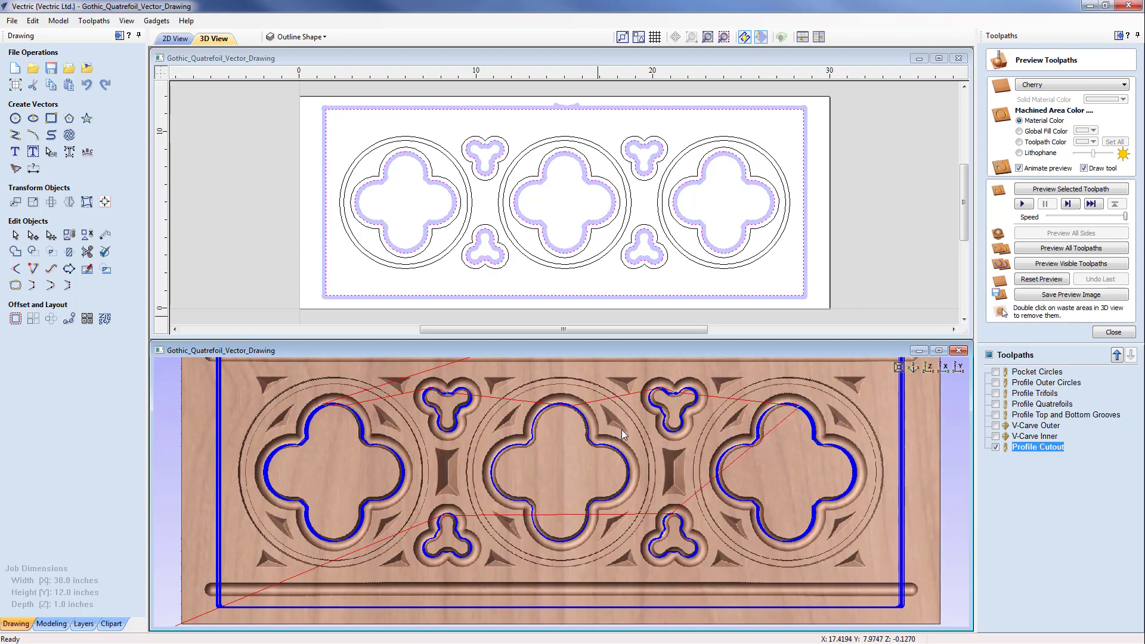
pyautogui.click(1024, 204)
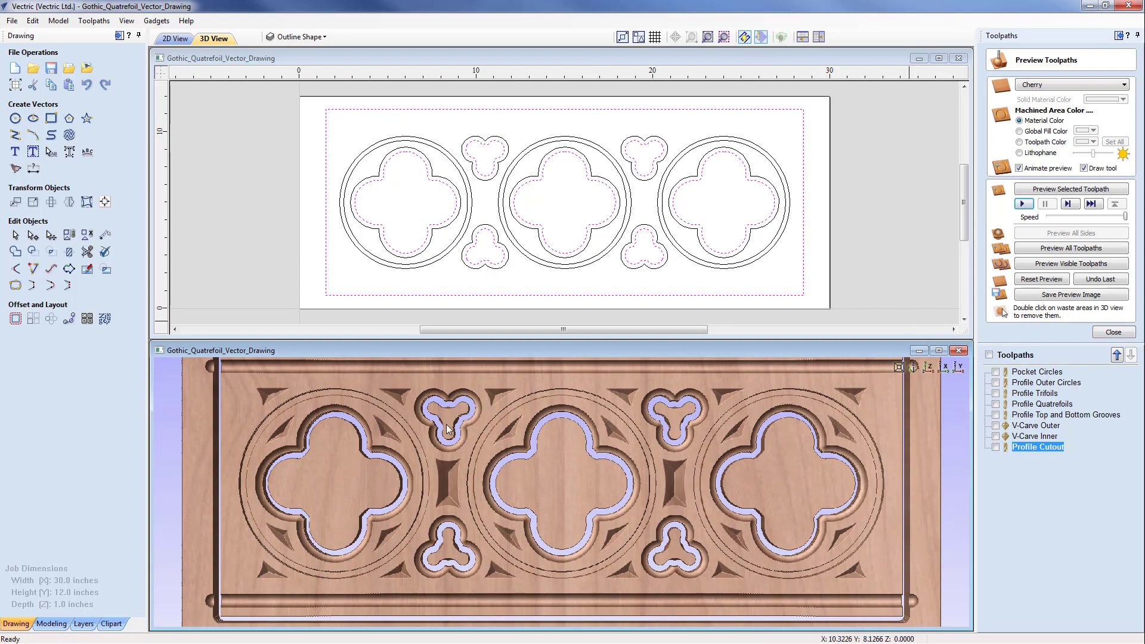
# - Remove the waste material around the panel and inside the quatrefoil and trefoil openings from the 3D preview
pyautogui.doubleClick(924, 497)
pyautogui.doubleClick(792, 482)
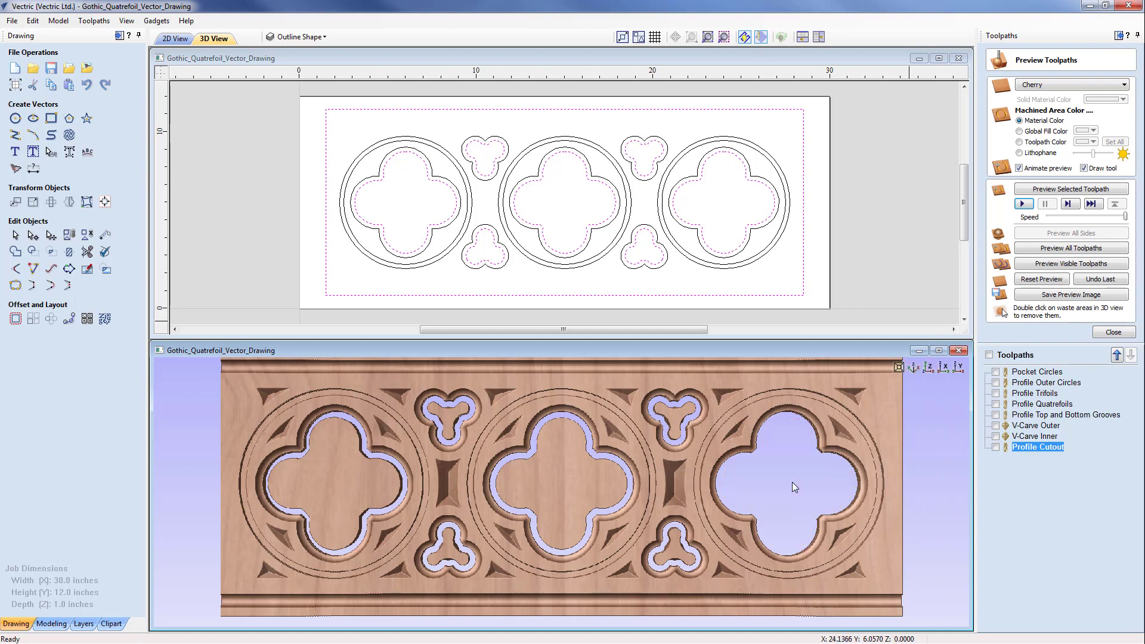
pyautogui.doubleClick(676, 539)
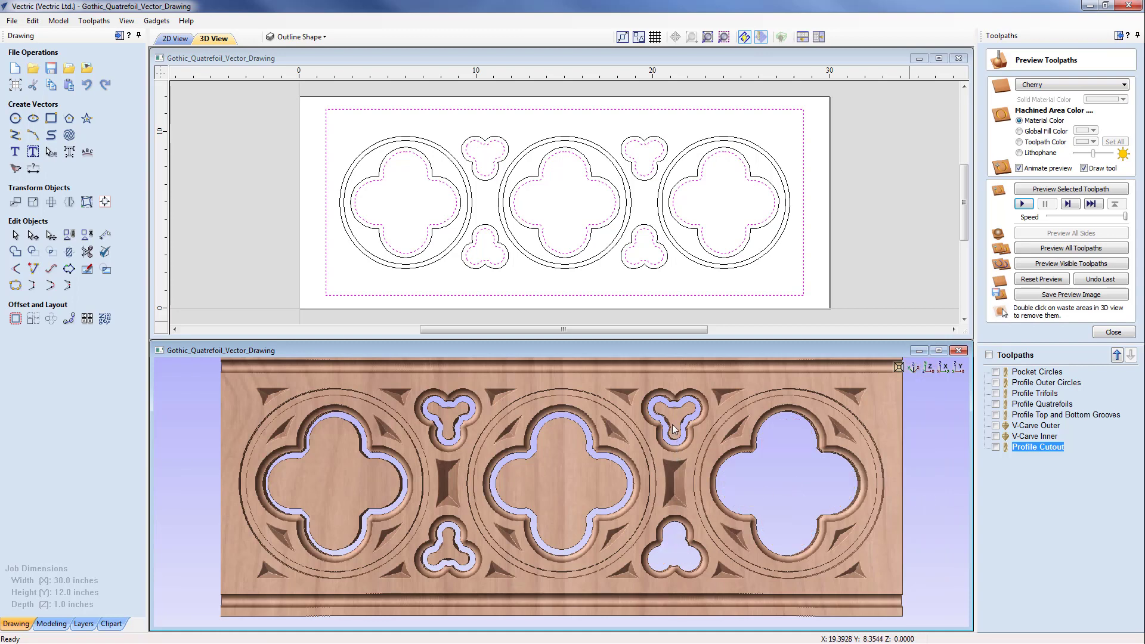
pyautogui.doubleClick(675, 430)
pyautogui.doubleClick(553, 459)
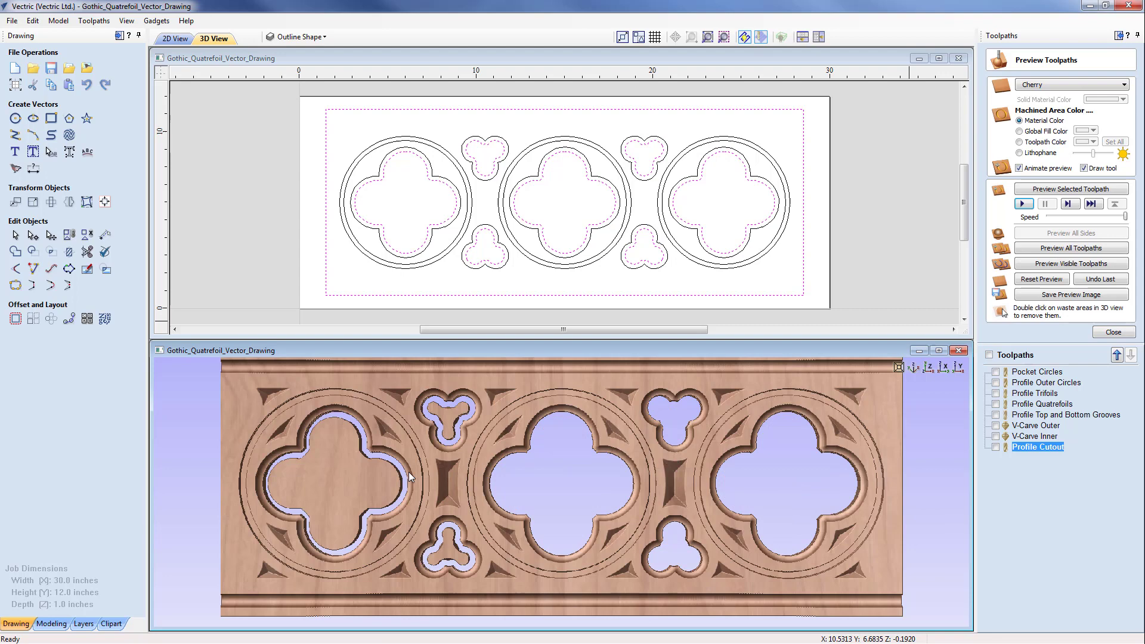
pyautogui.doubleClick(349, 479)
pyautogui.doubleClick(454, 420)
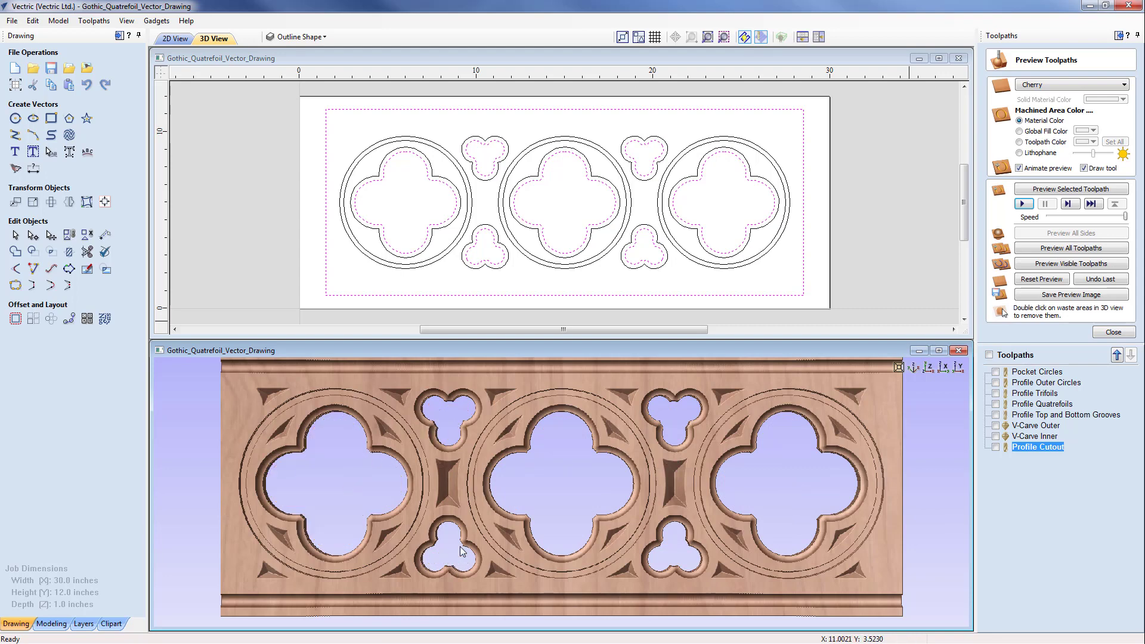
# - Maximize the 3D view, examine the finished panel from an angle, and close the toolpath preview
pyautogui.click(939, 351)
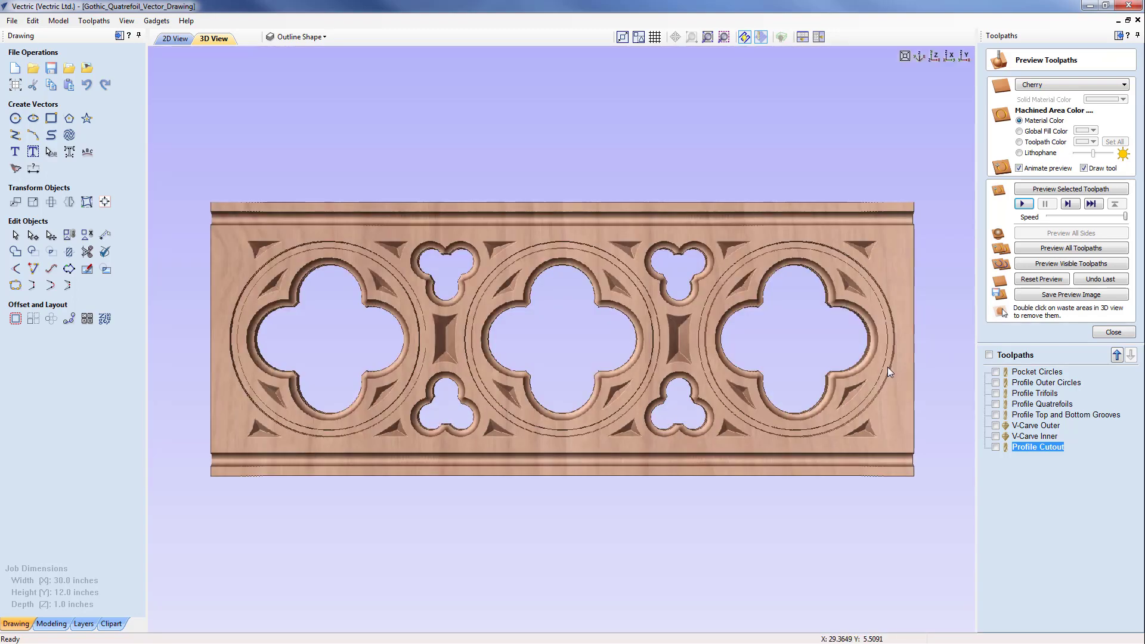
pyautogui.moveTo(524, 505); pyautogui.dragTo(667, 457)
pyautogui.moveTo(632, 417); pyautogui.dragTo(671, 411)
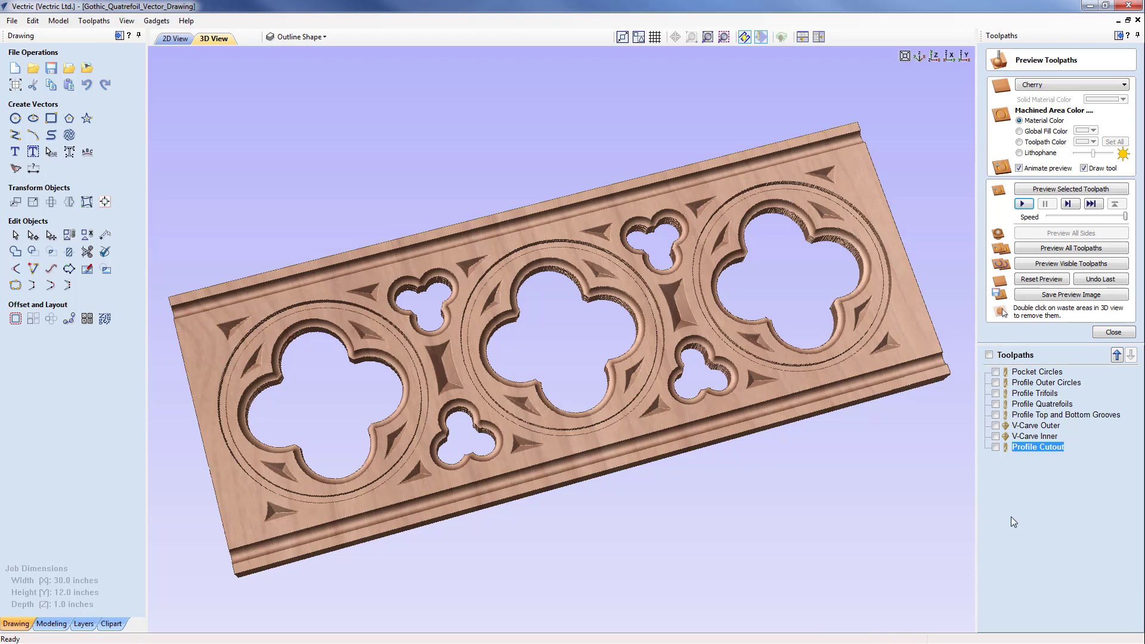
pyautogui.click(1114, 333)
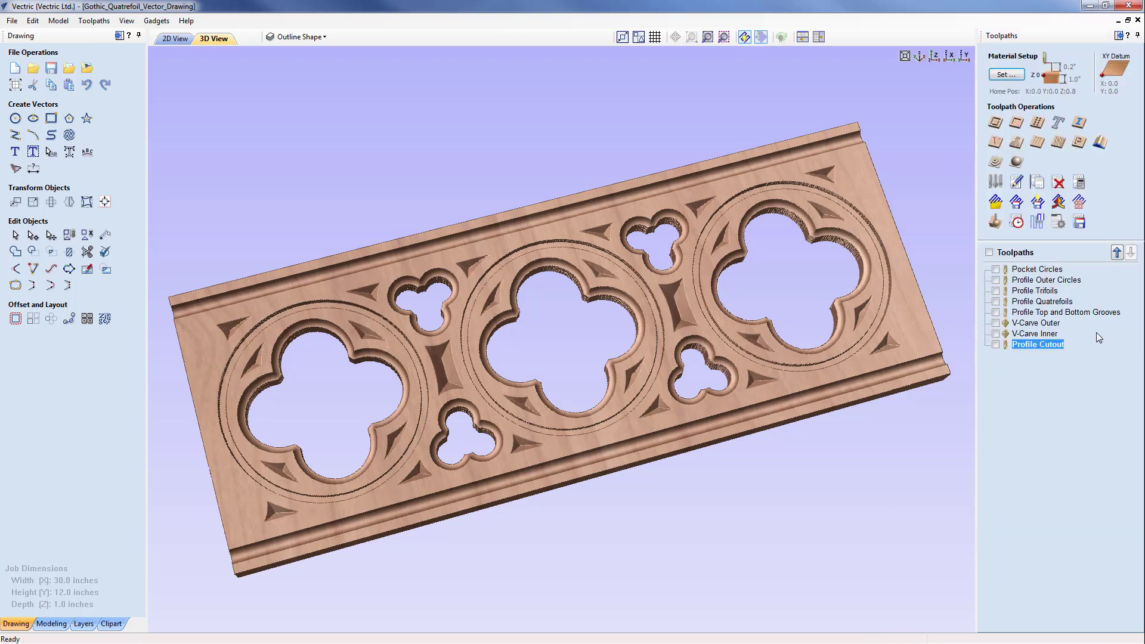
# - Show the Pocket Circles and Profile Outer Circles toolpaths and set toolpath saving to output all visible toolpaths to one file
pyautogui.click(996, 270)
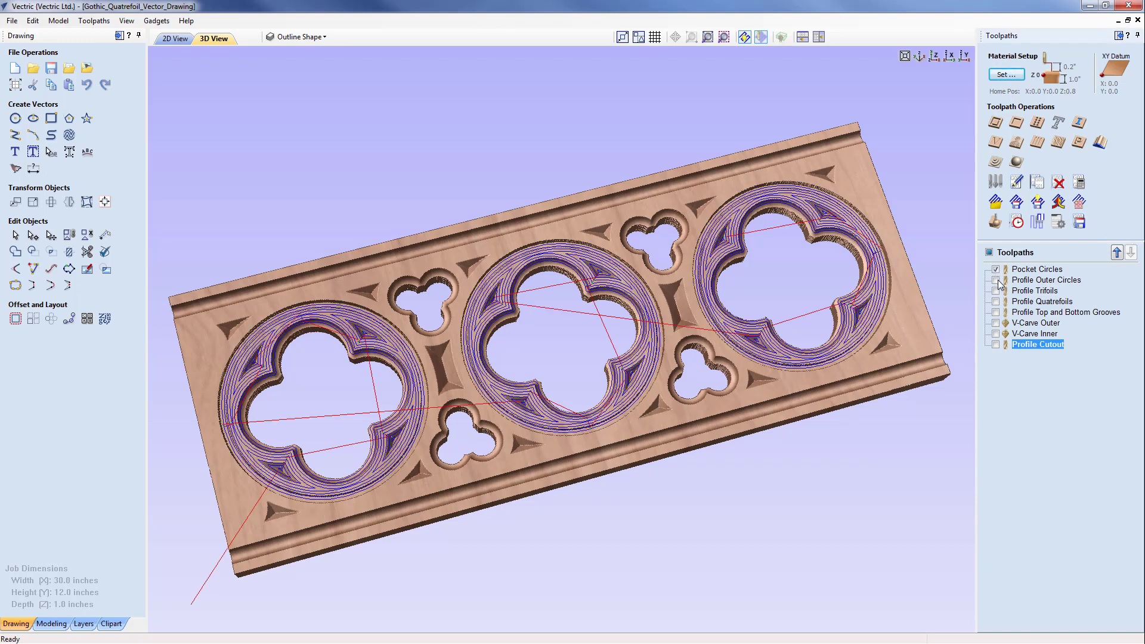
pyautogui.click(997, 281)
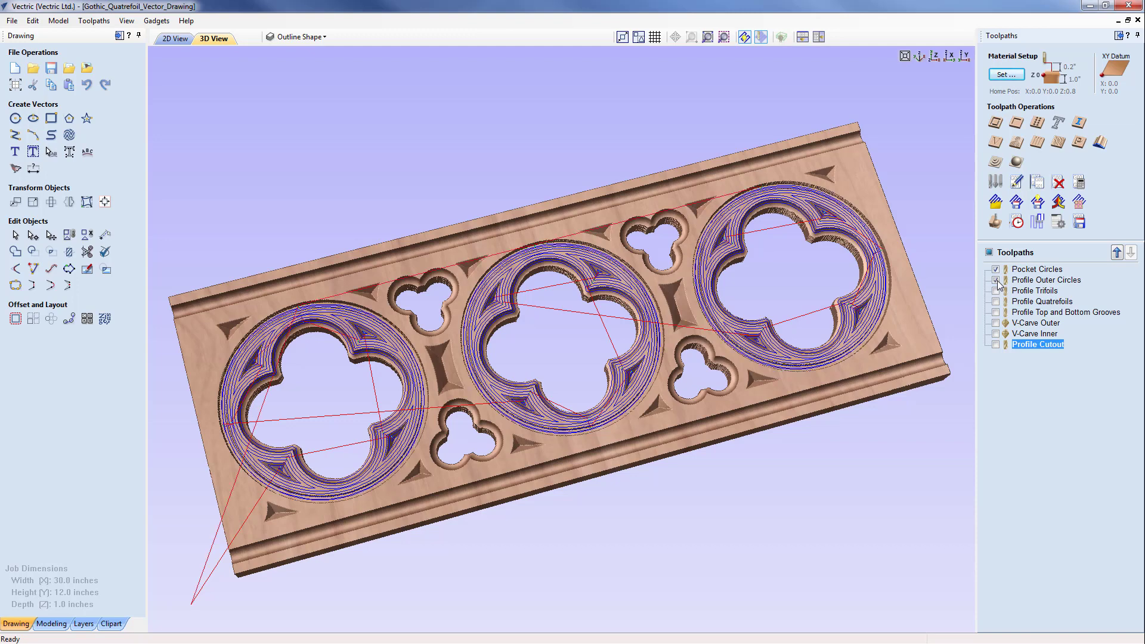
pyautogui.click(1079, 223)
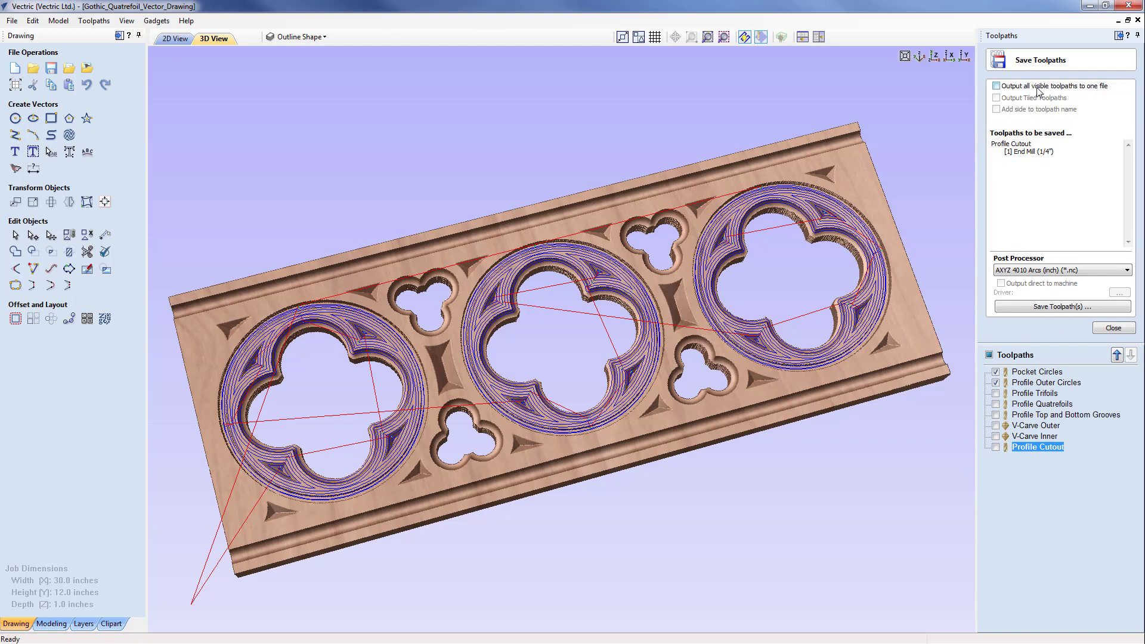
pyautogui.click(996, 87)
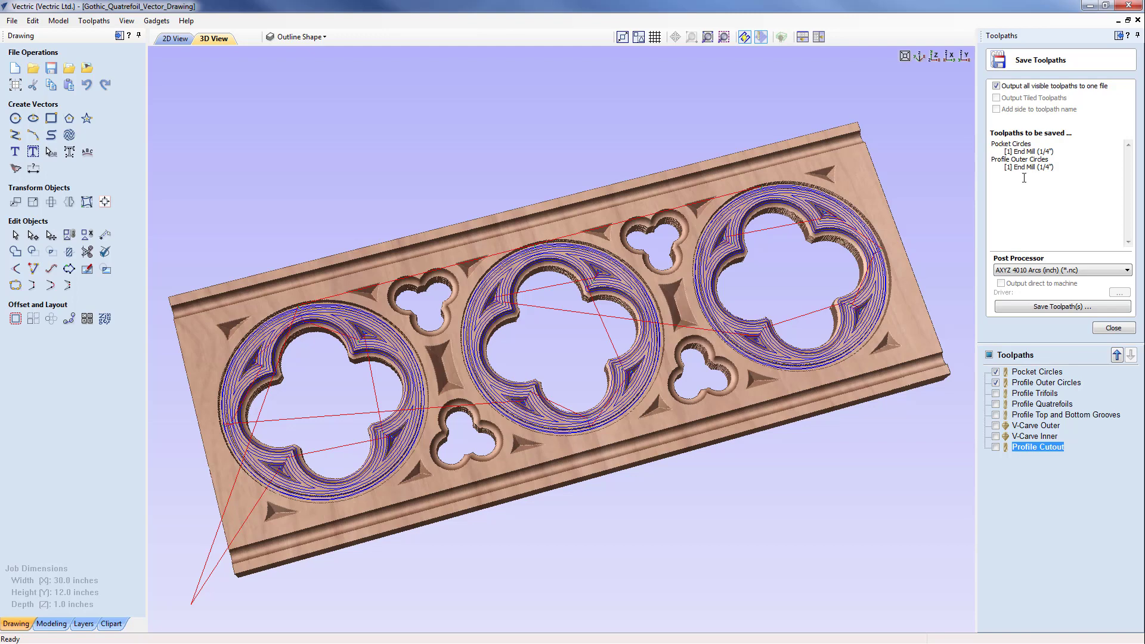
pyautogui.click(1114, 329)
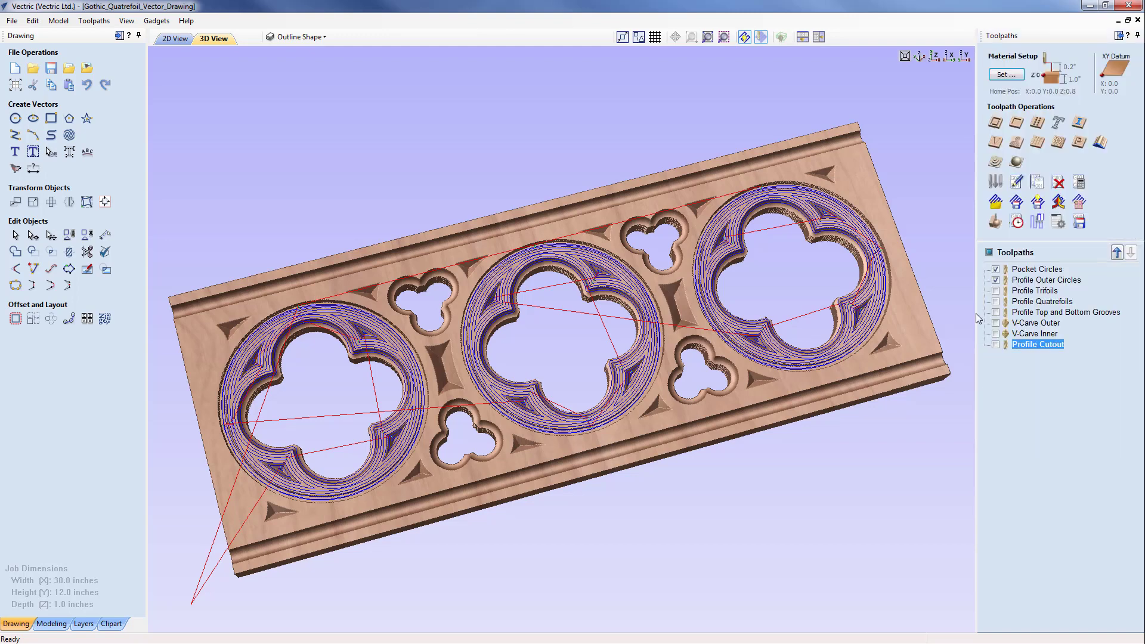
# - Save the project as Gothic_Quatrefoil_2.5D_Toolpaths.crv in the Gothic_Quatrefoil_FILES folder, replacing the existing file
pyautogui.click(11, 21)
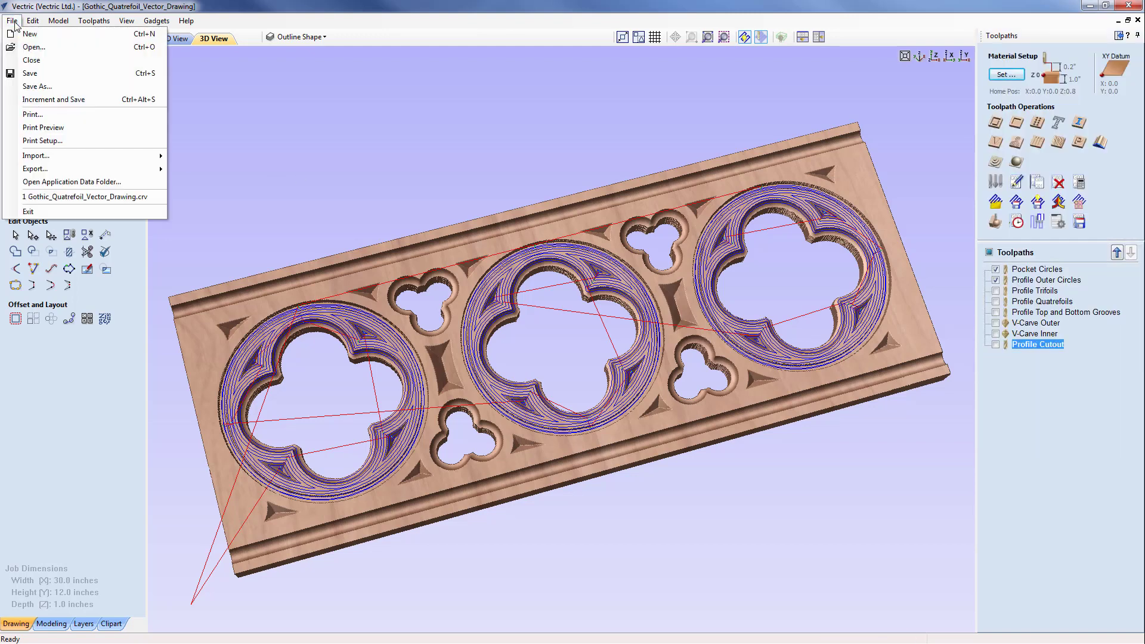
pyautogui.click(35, 87)
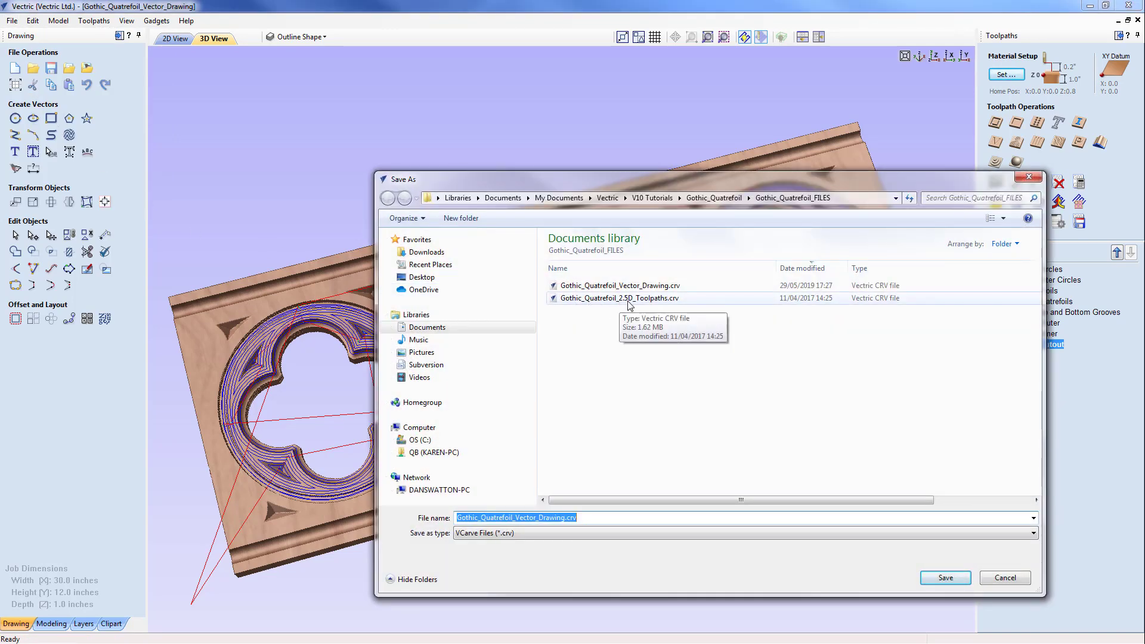
pyautogui.click(676, 302)
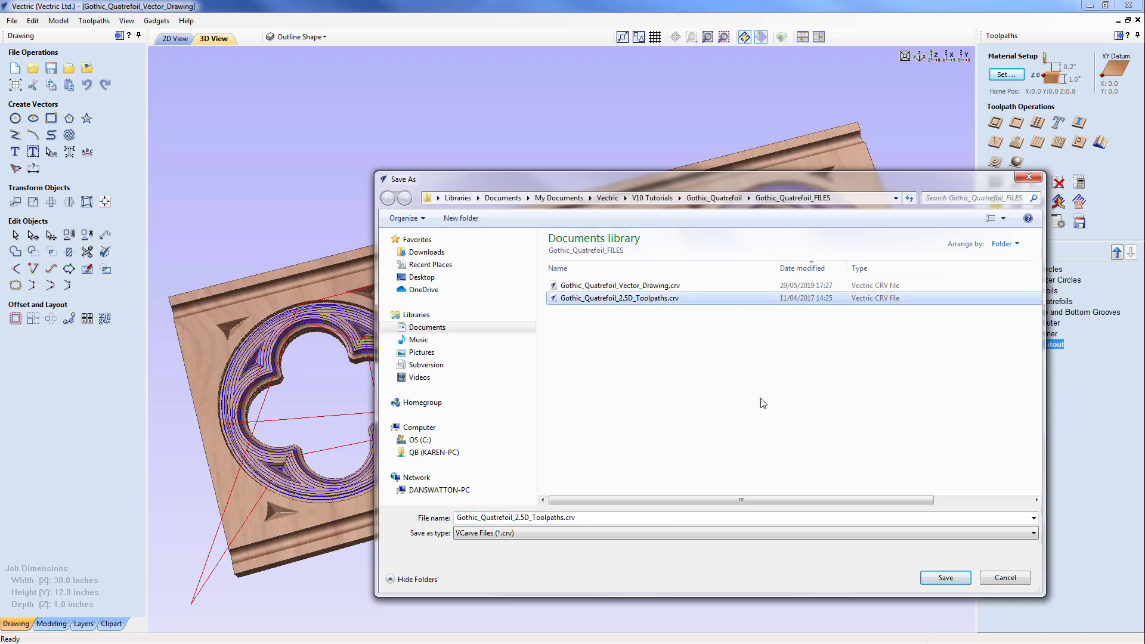
pyautogui.click(944, 577)
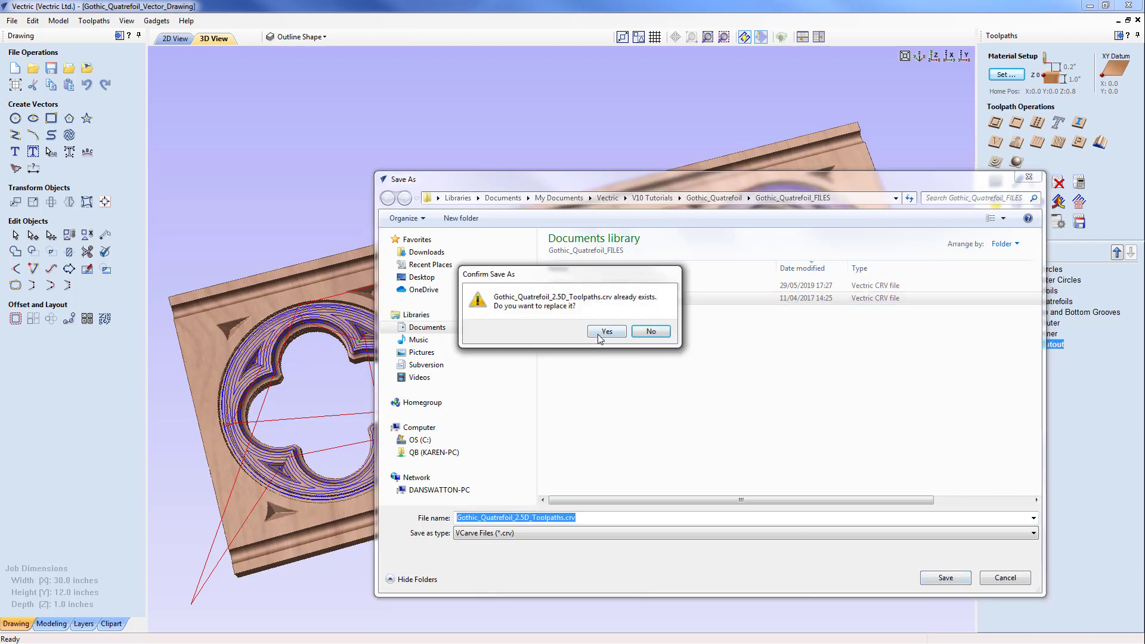
pyautogui.click(602, 336)
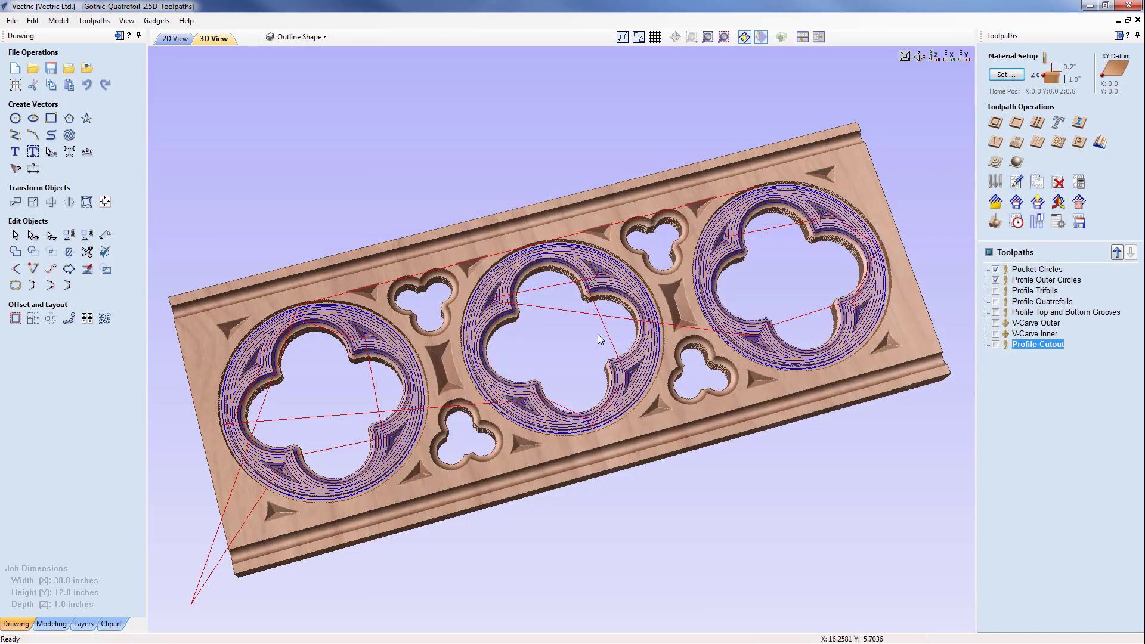